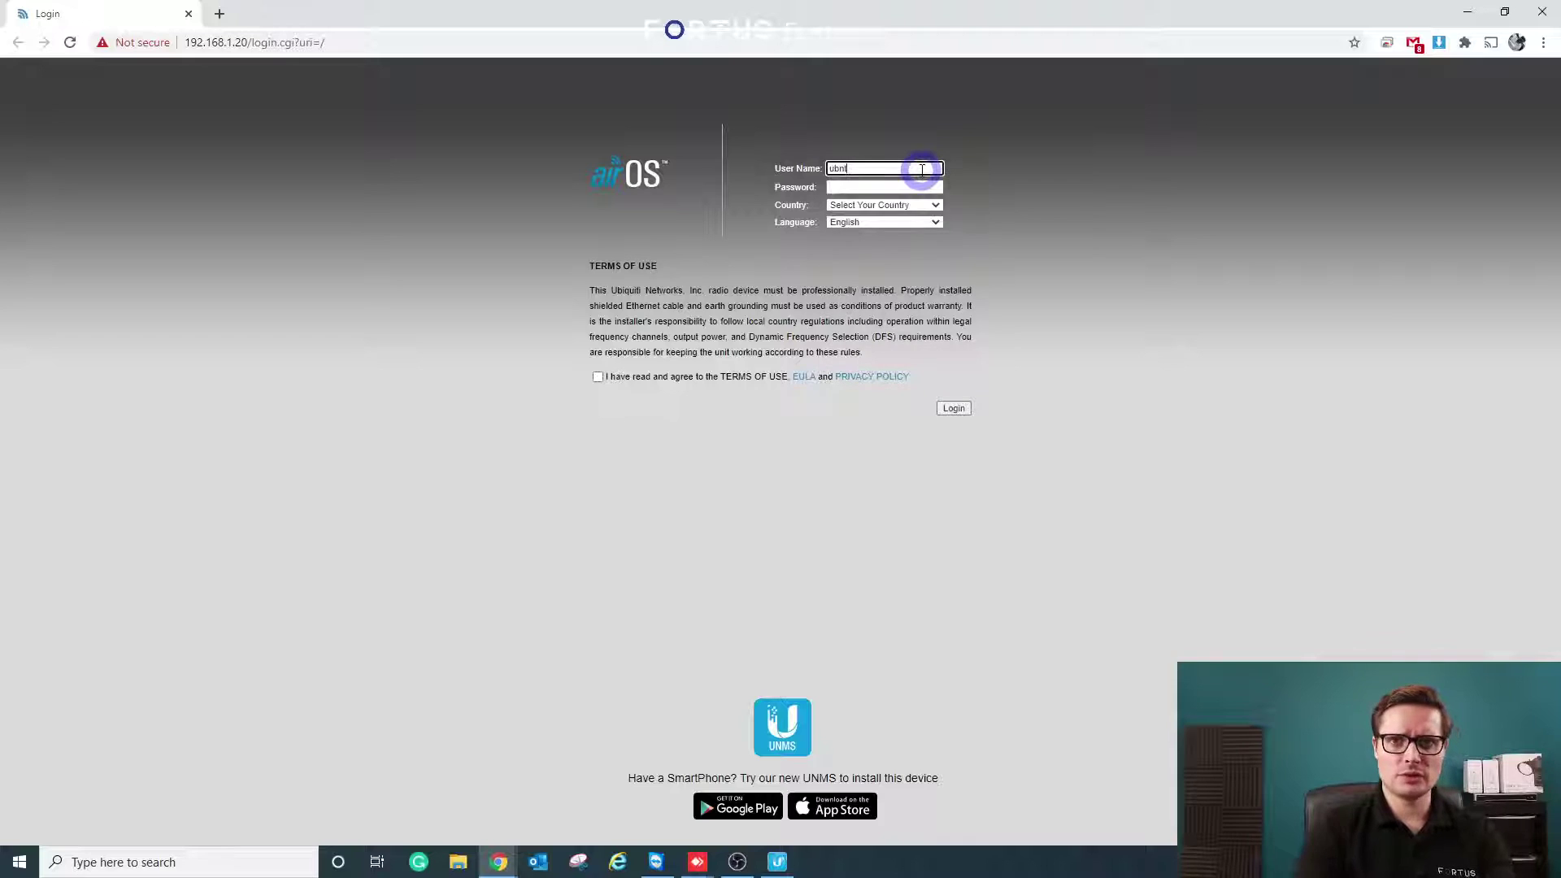
- Enter the default login user name and password
{"action": "key", "text": "Tab"}
{"action": "key", "text": "Tab"}
{"action": "left_click", "coordinate": [908, 187]}
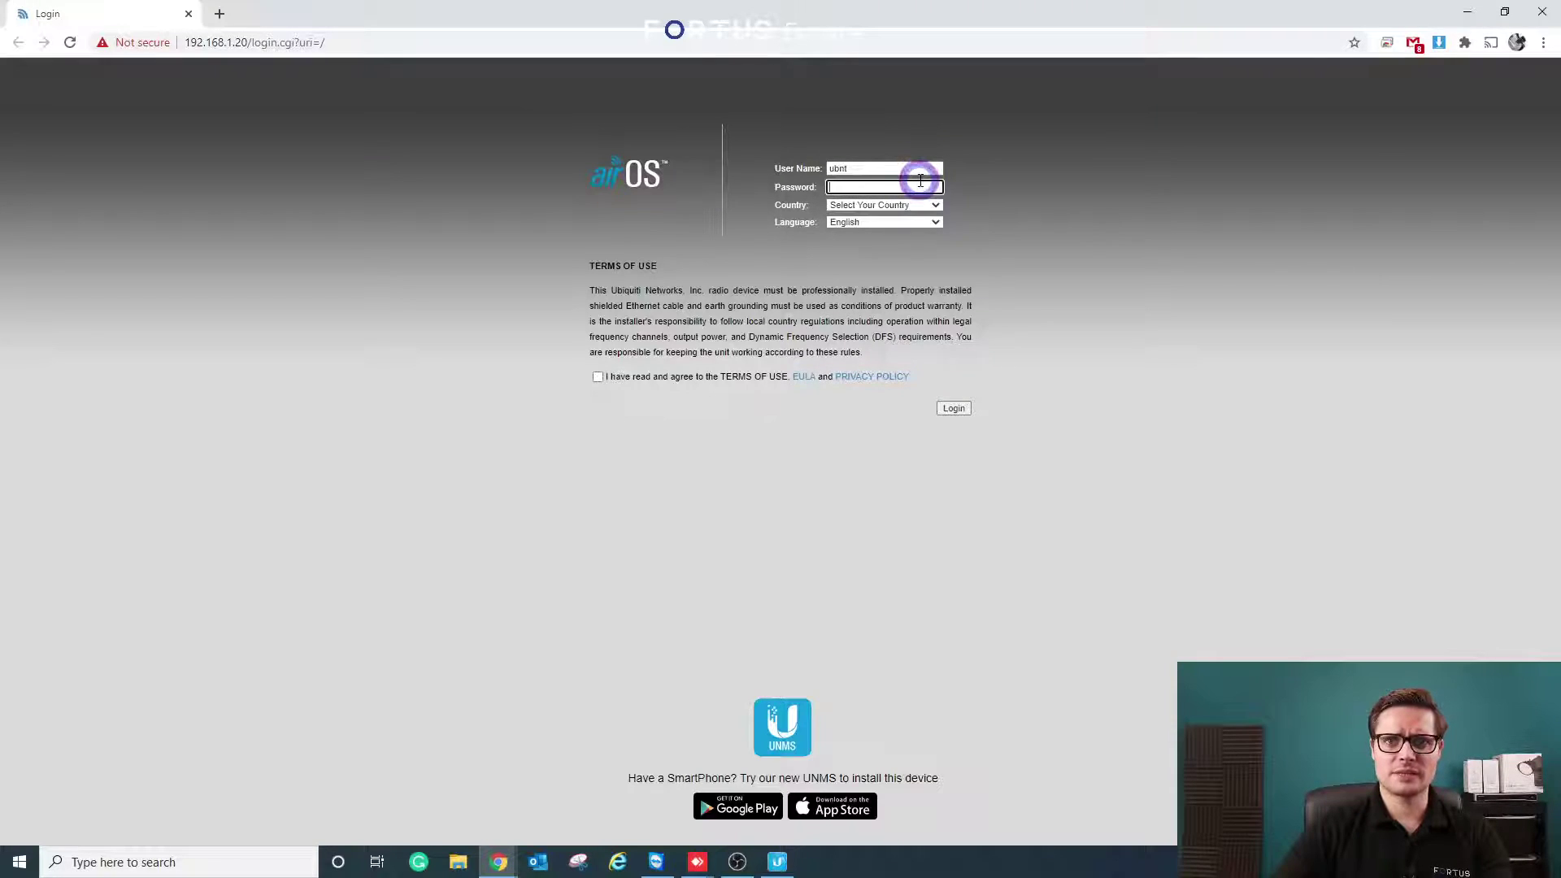
{"action": "type", "text": "ub"}
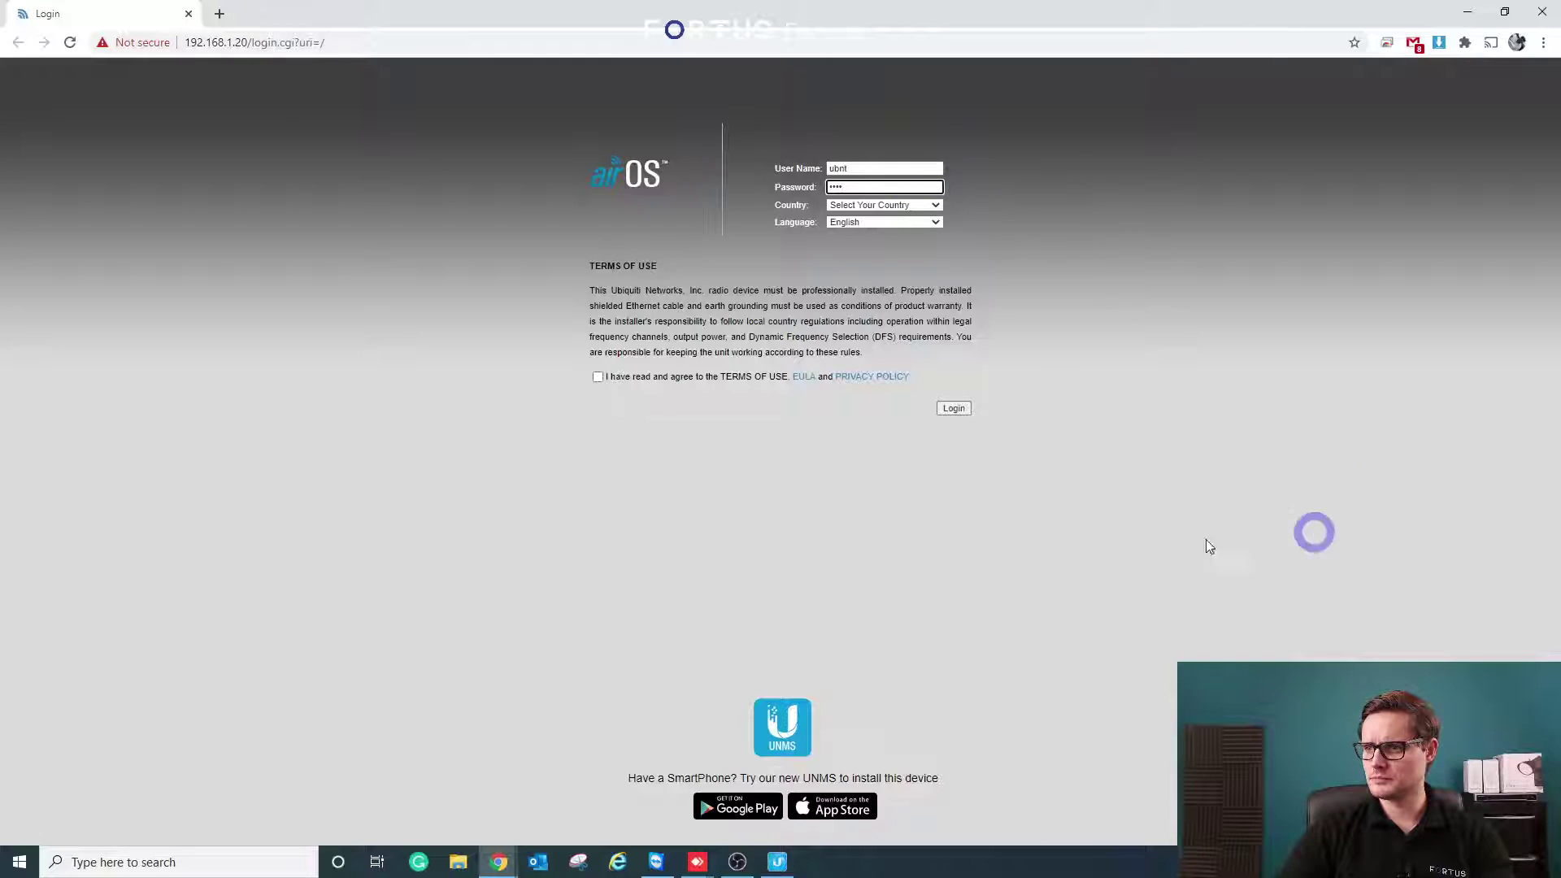
- Set the country to Ireland, accept the terms of use, and log in
{"action": "left_click", "coordinate": [904, 205]}
{"action": "key", "text": "Down"}
{"action": "key", "text": "Down"}
{"action": "key", "text": "Down"}
{"action": "key", "text": "Down"}
{"action": "key", "text": "Down"}
{"action": "key", "text": "Down"}
{"action": "key", "text": "Down"}
{"action": "key", "text": "Down"}
{"action": "key", "text": "Down"}
{"action": "key", "text": "Down"}
{"action": "key", "text": "Down"}
{"action": "key", "text": "Down"}
{"action": "key", "text": "Down"}
{"action": "key", "text": "Down"}
{"action": "key", "text": "Down"}
{"action": "key", "text": "Down"}
{"action": "key", "text": "Down"}
{"action": "key", "text": "Down"}
{"action": "key", "text": "Down"}
{"action": "key", "text": "Down"}
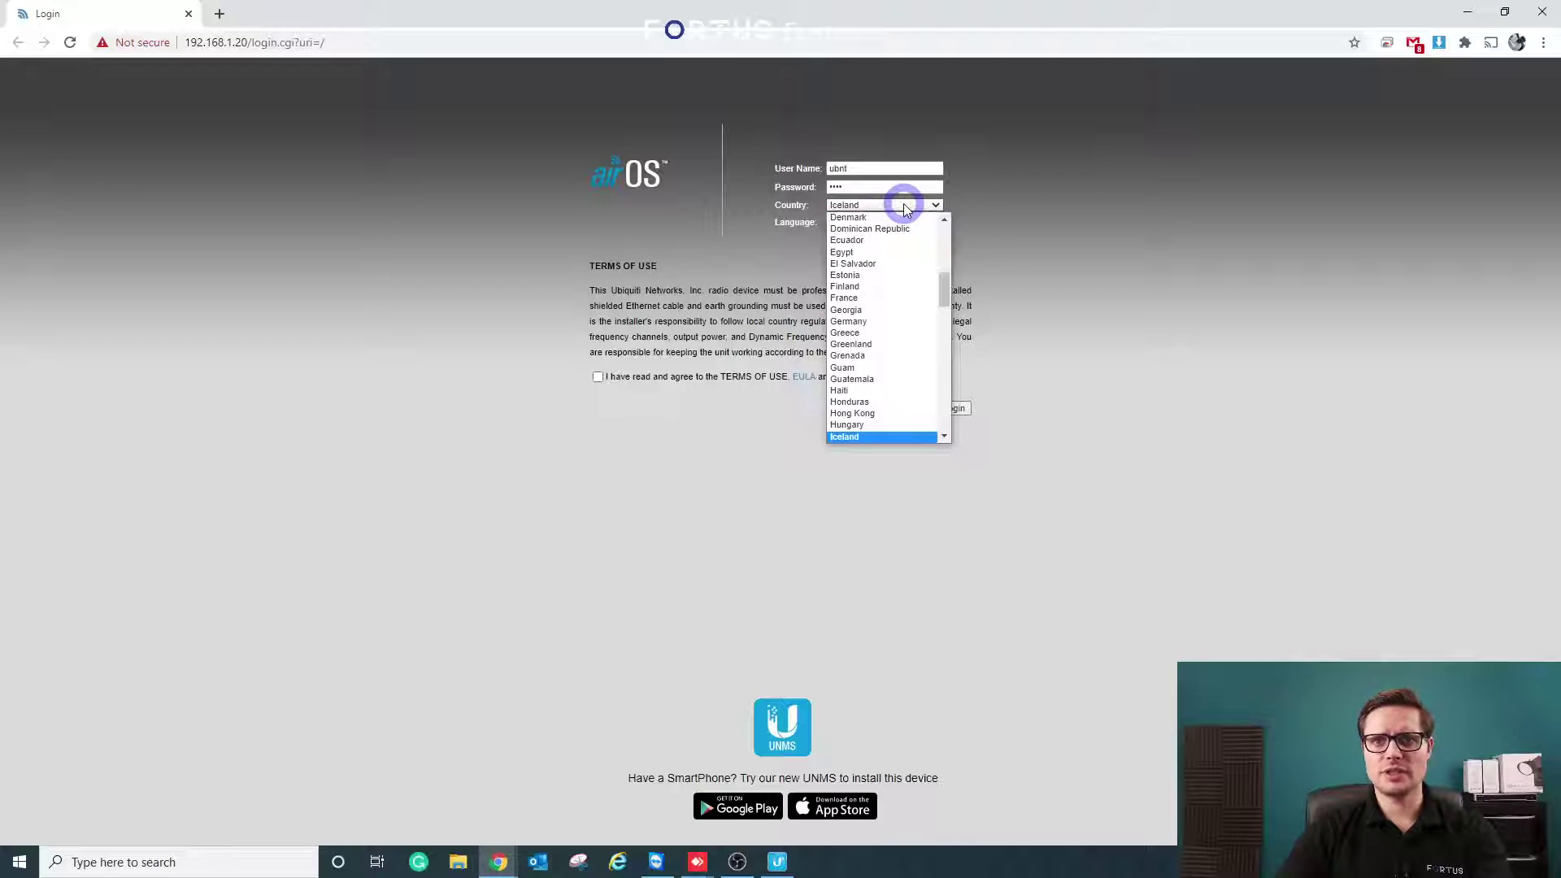
{"action": "key", "text": "Down"}
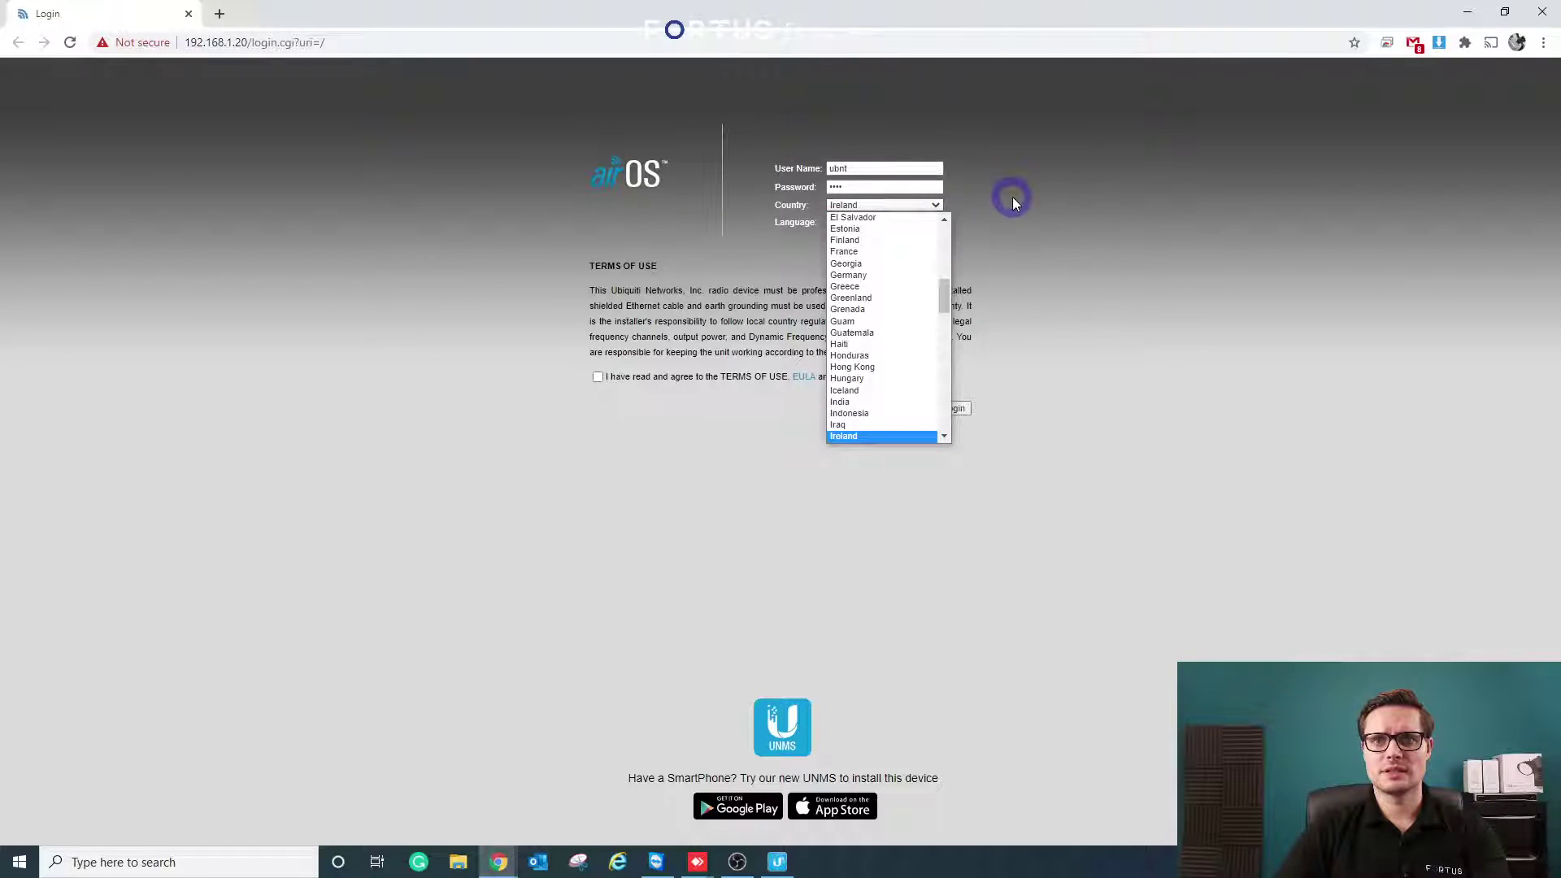
{"action": "left_click", "coordinate": [1012, 197]}
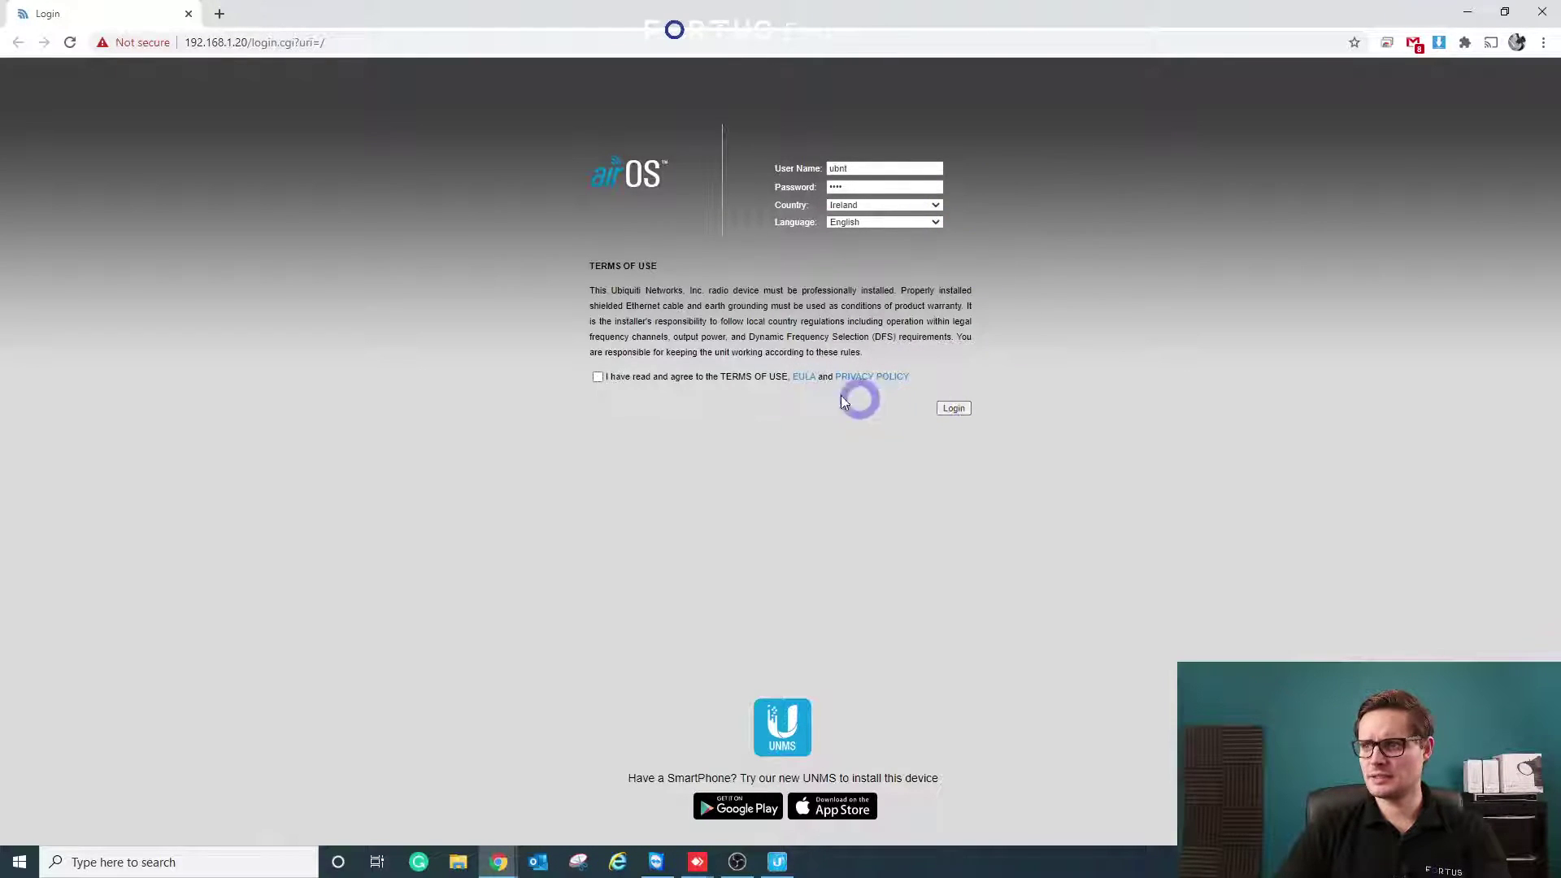
{"action": "left_click", "coordinate": [599, 378]}
{"action": "left_click", "coordinate": [953, 408]}
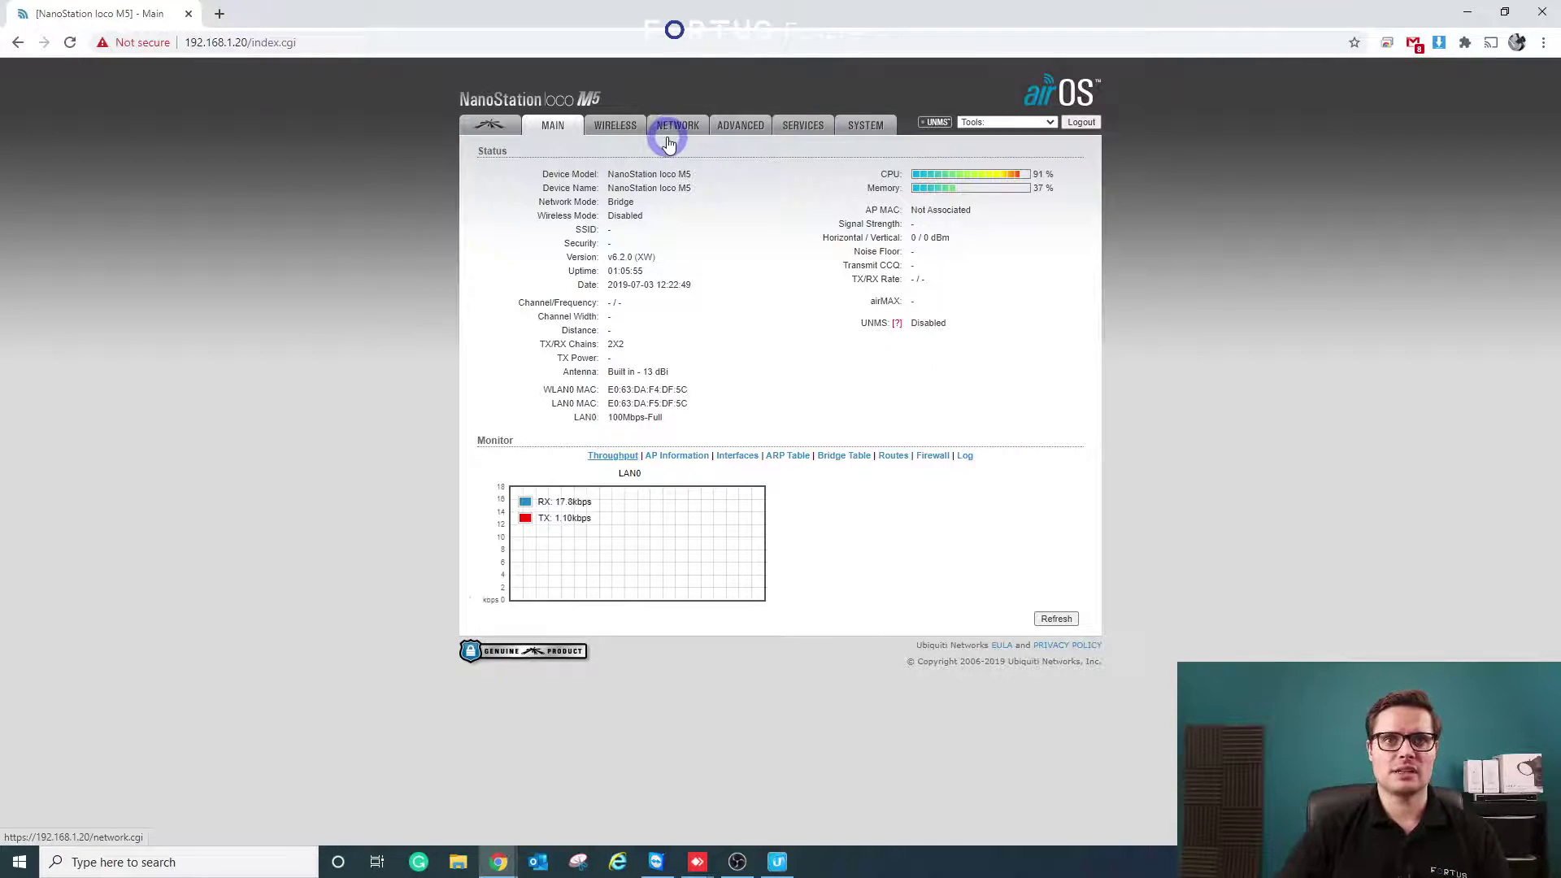
- Set the wireless mode to Access Point with WDS enabled and SSID 'Fortus AP'
{"action": "left_click", "coordinate": [620, 140]}
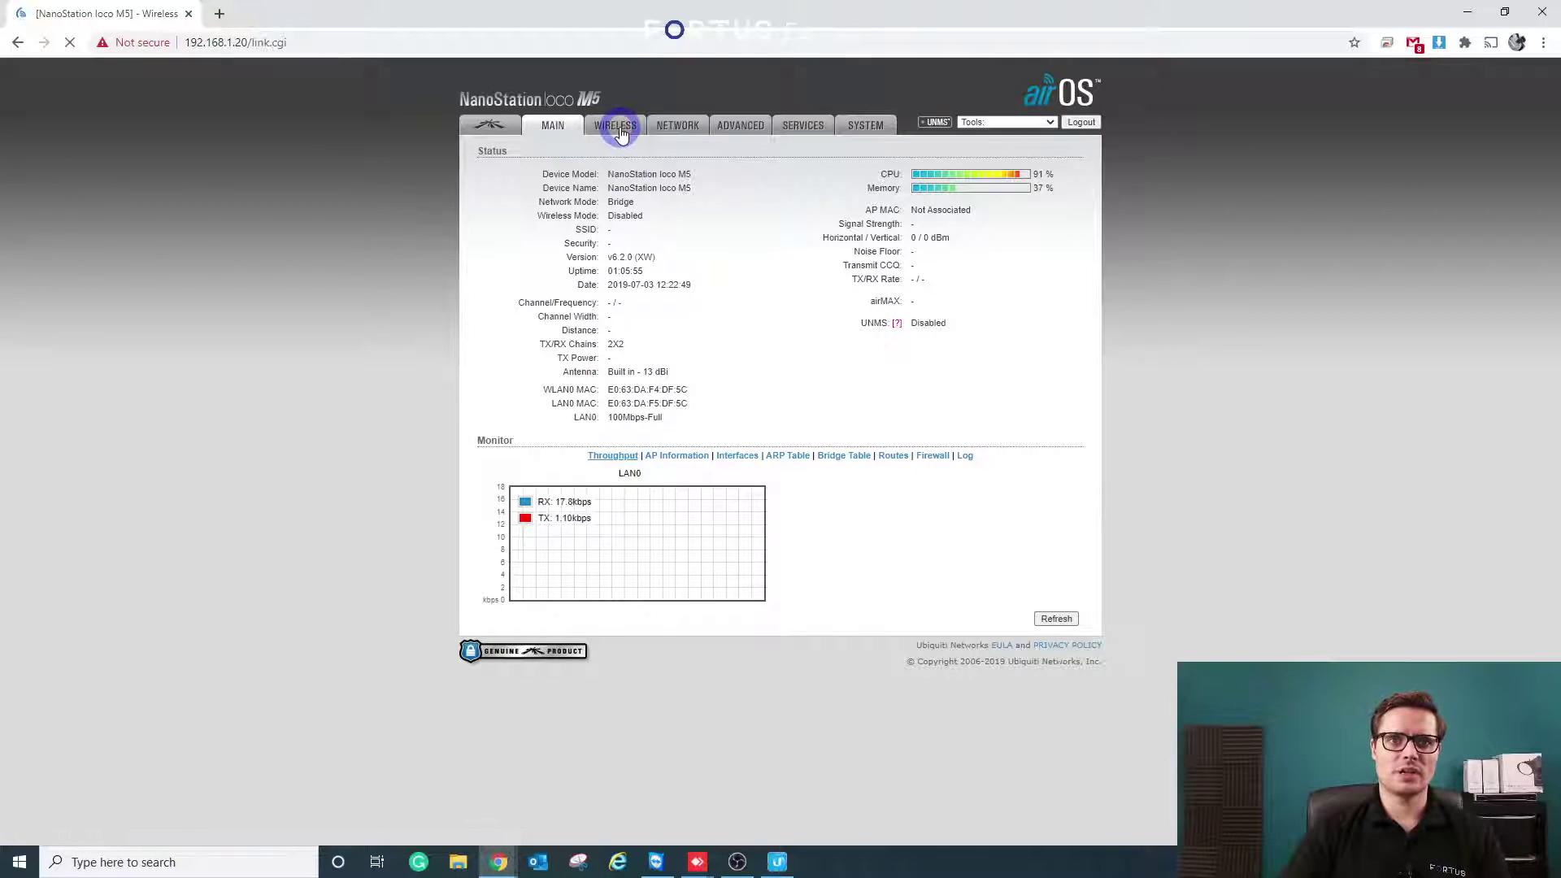
{"action": "left_click", "coordinate": [704, 181]}
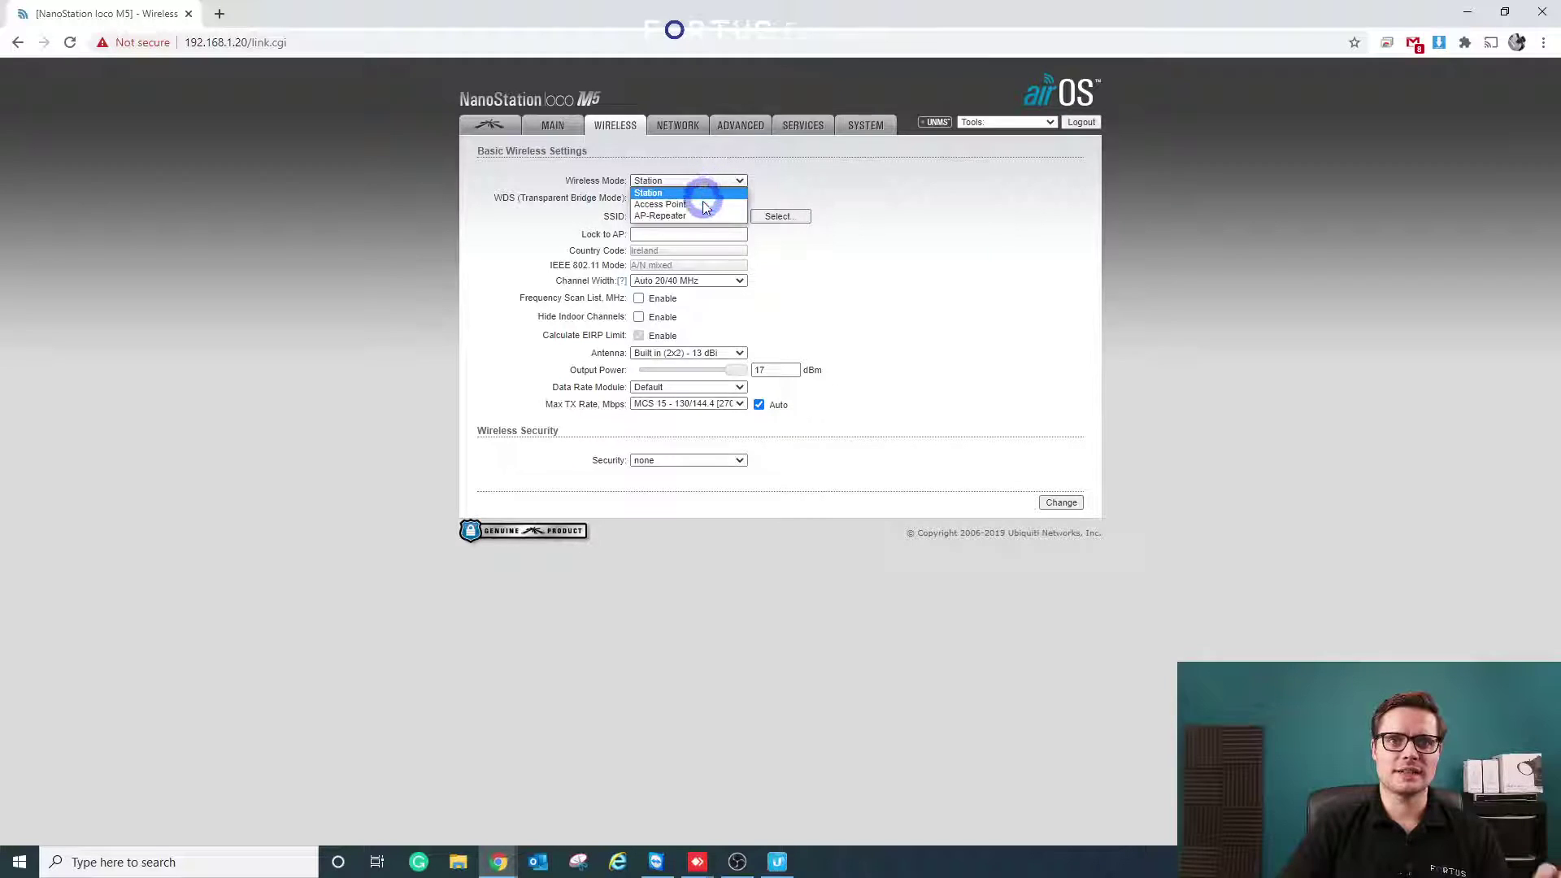
{"action": "left_click", "coordinate": [702, 204]}
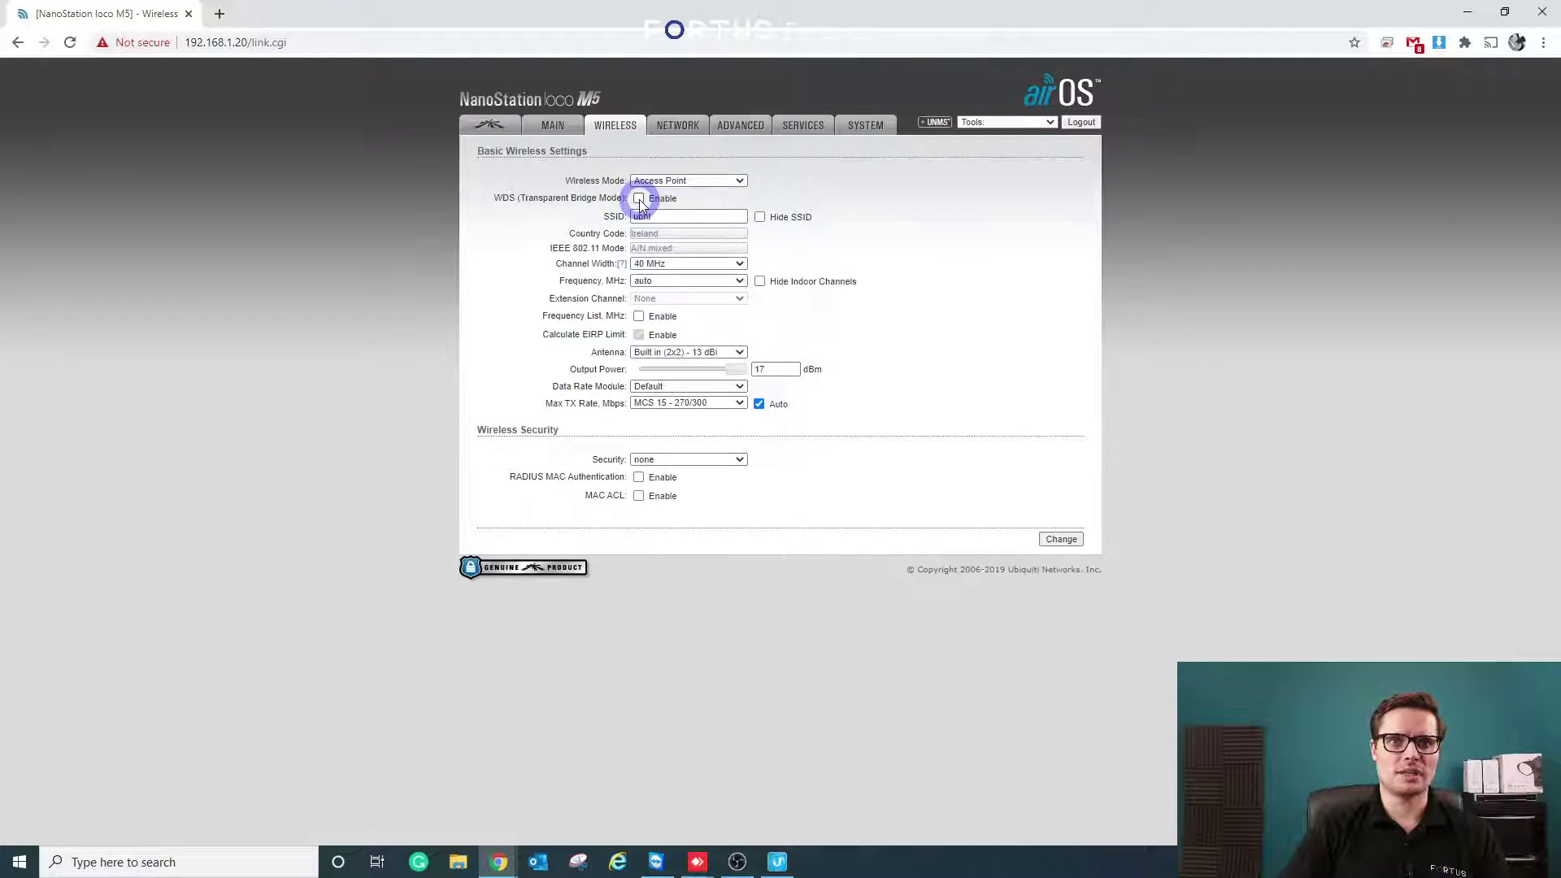
{"action": "left_click", "coordinate": [639, 200]}
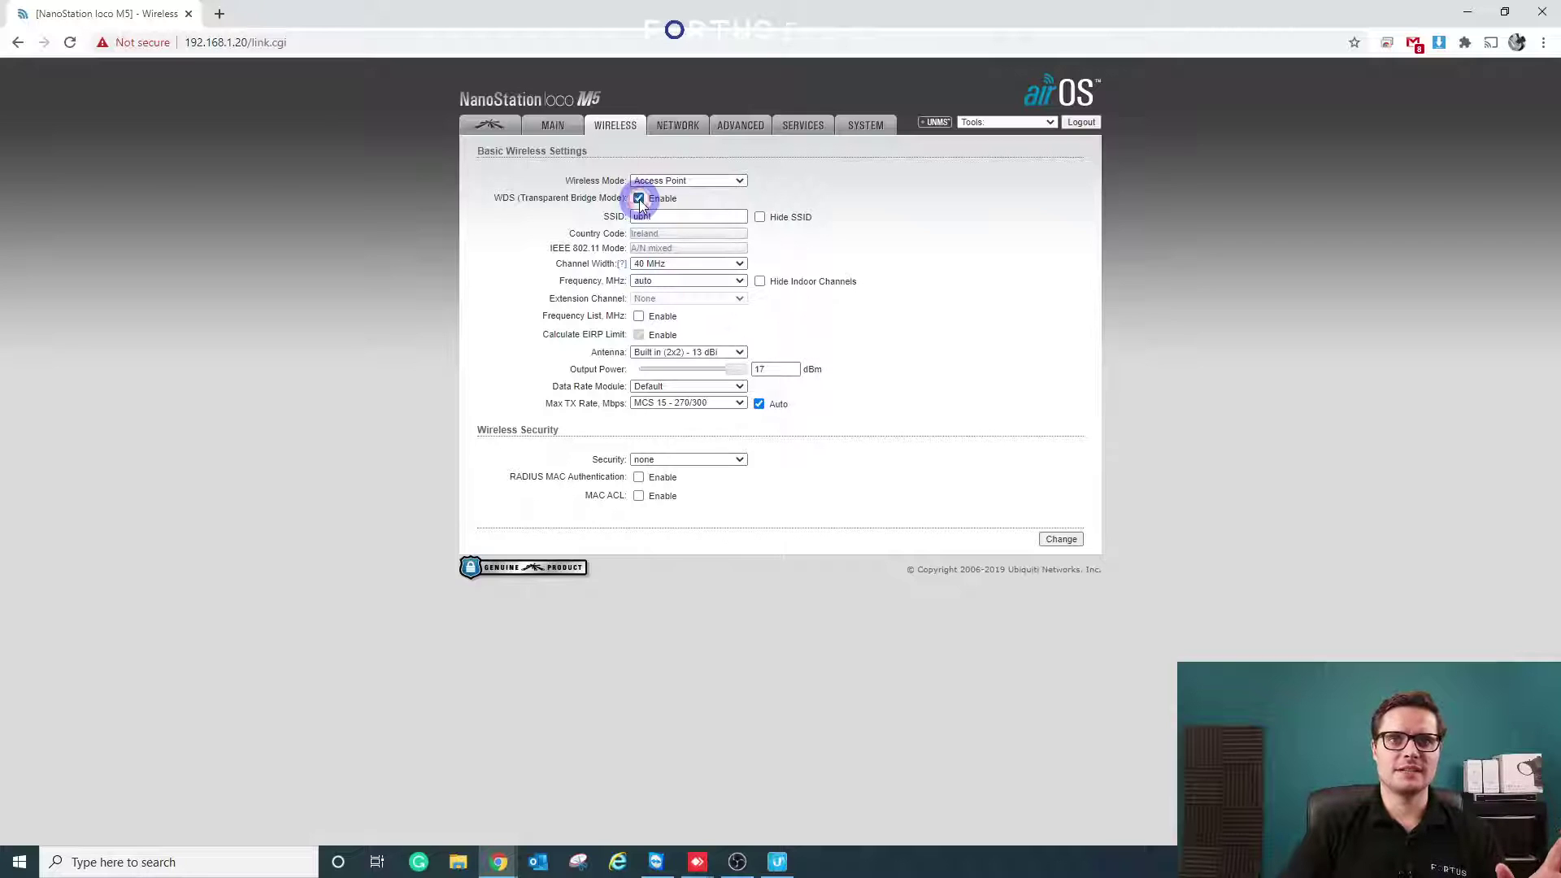
{"action": "left_click_drag", "start_coordinate": [746, 217], "coordinate": [622, 227]}
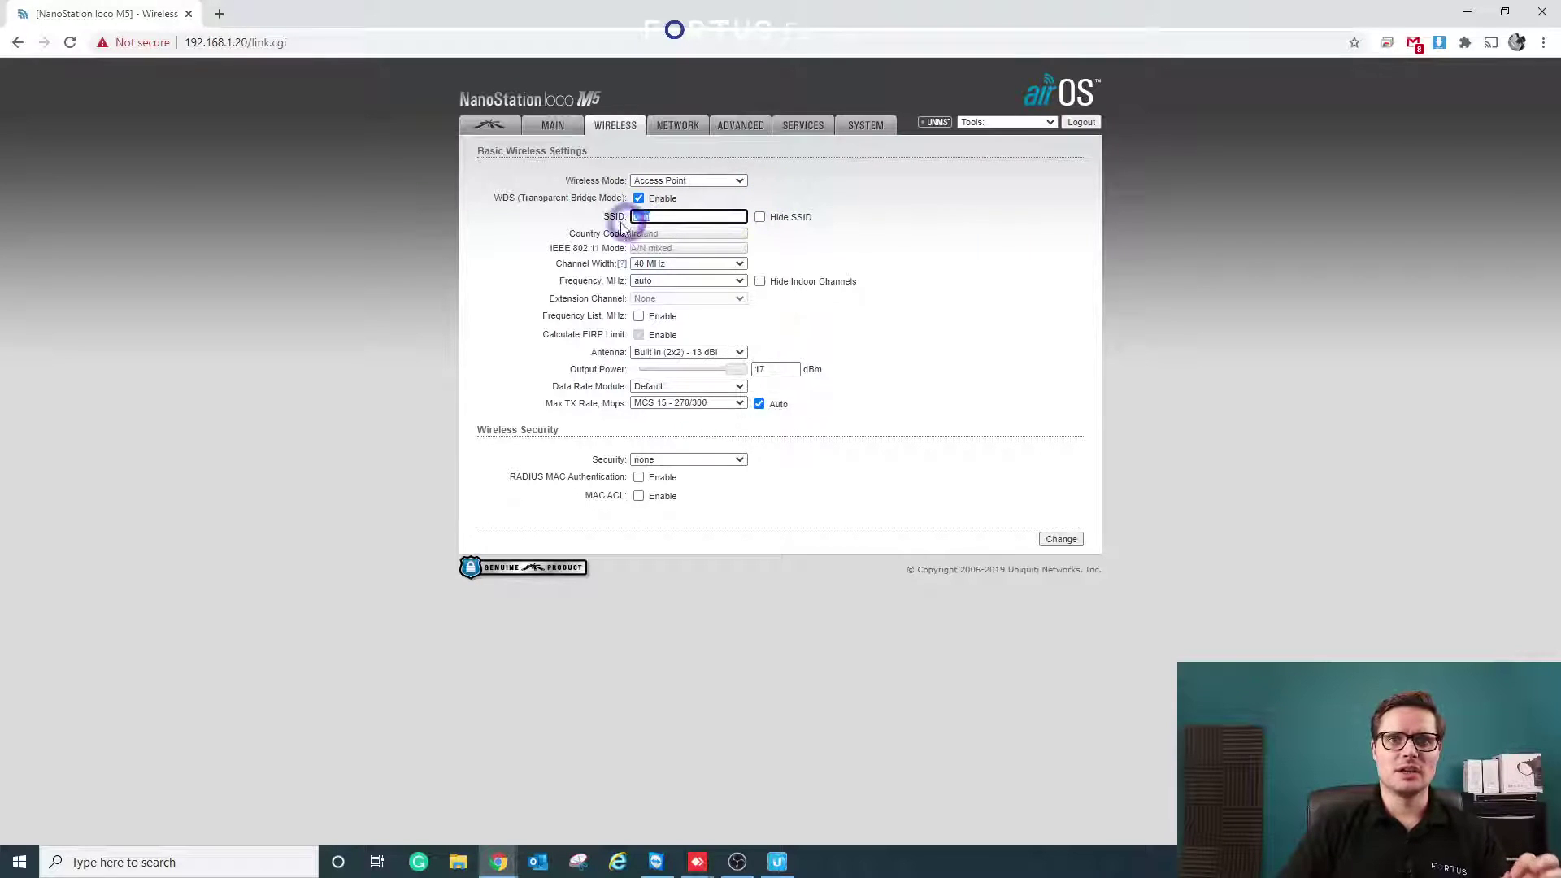
{"action": "type", "text": "F"}
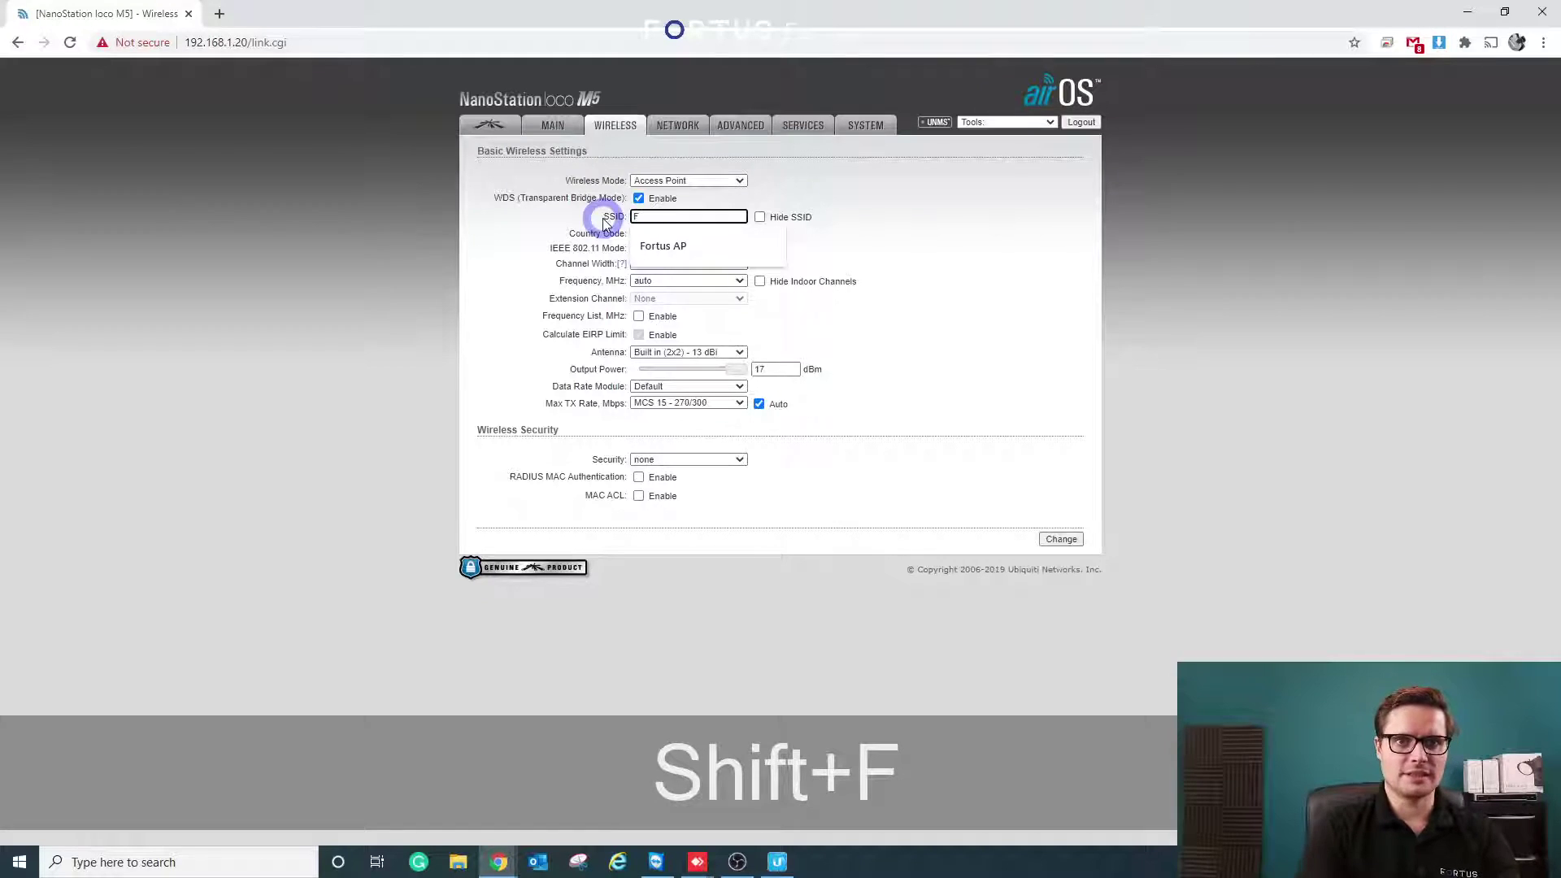
{"action": "key", "text": "Down"}
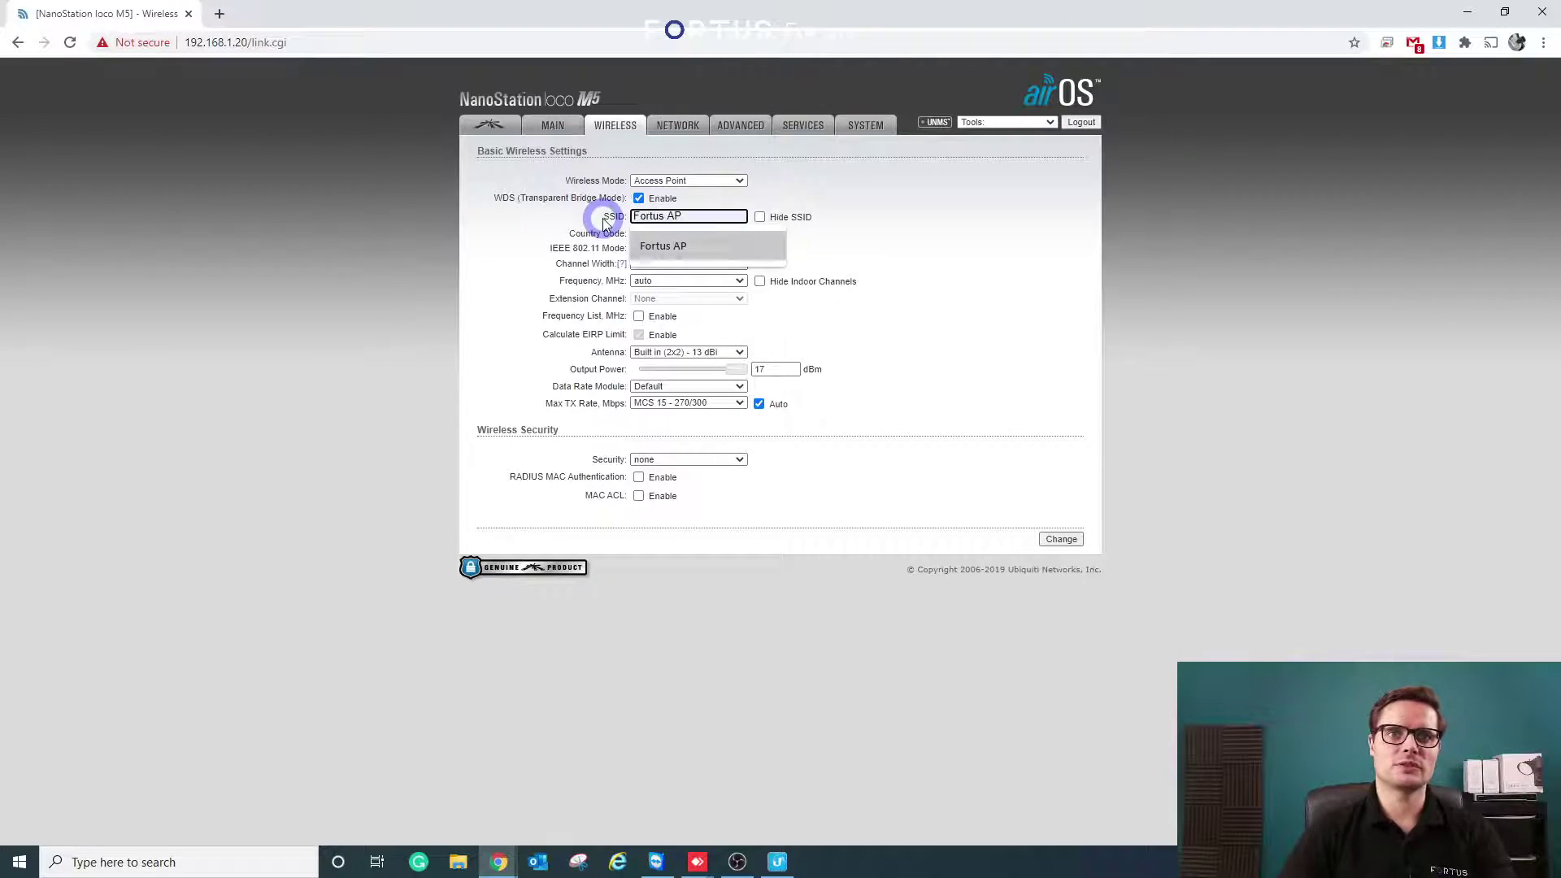
{"action": "left_click", "coordinate": [691, 245]}
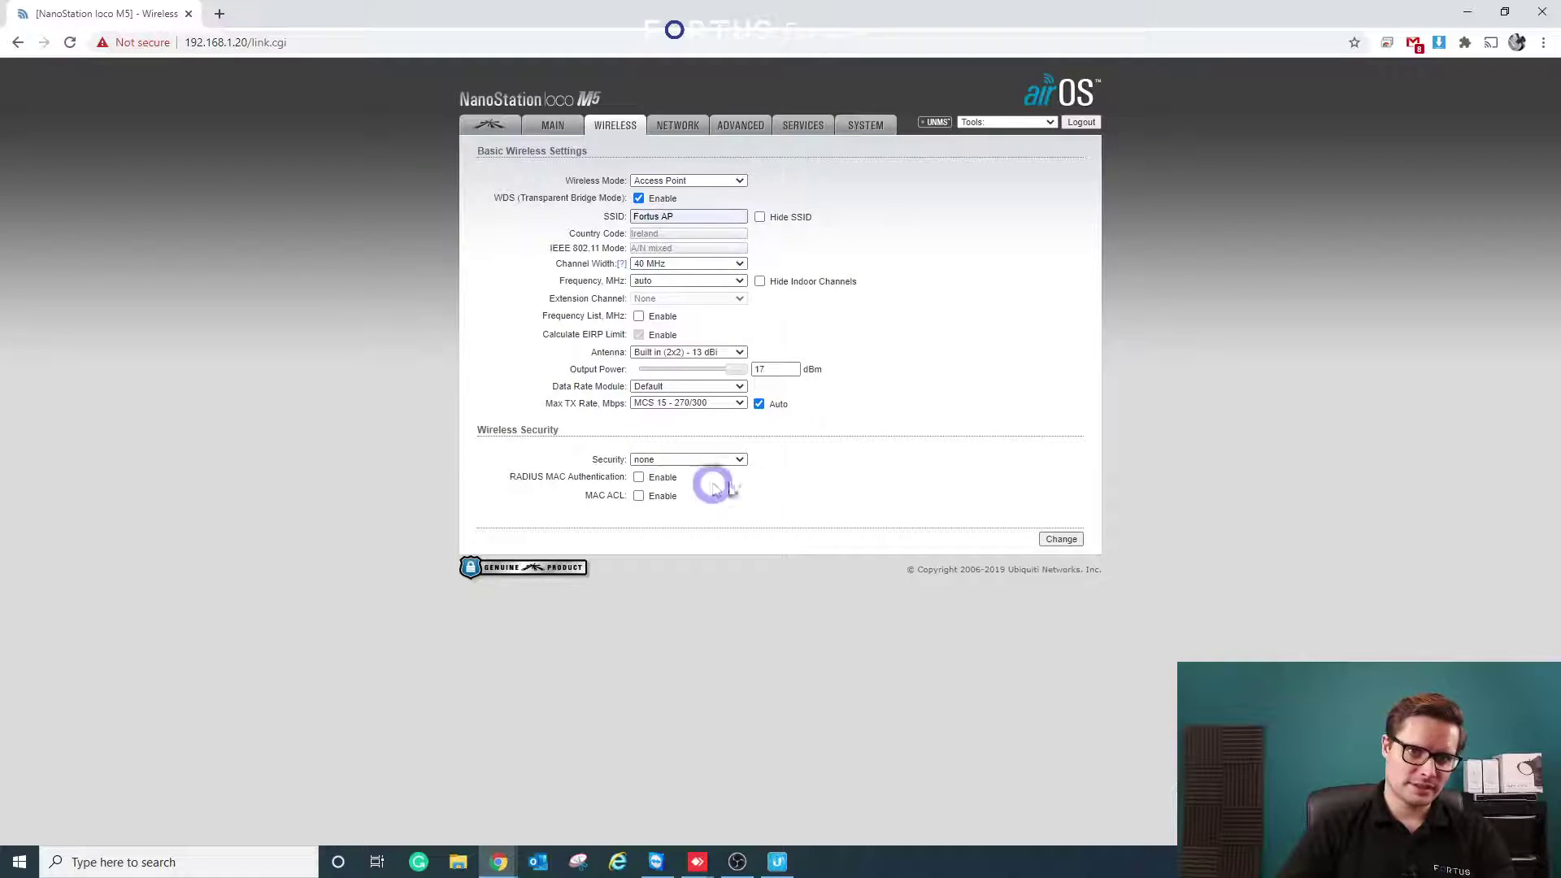
- Choose WPA2-AES security and enter a preshared key
{"action": "left_click", "coordinate": [646, 461]}
{"action": "left_click", "coordinate": [647, 493]}
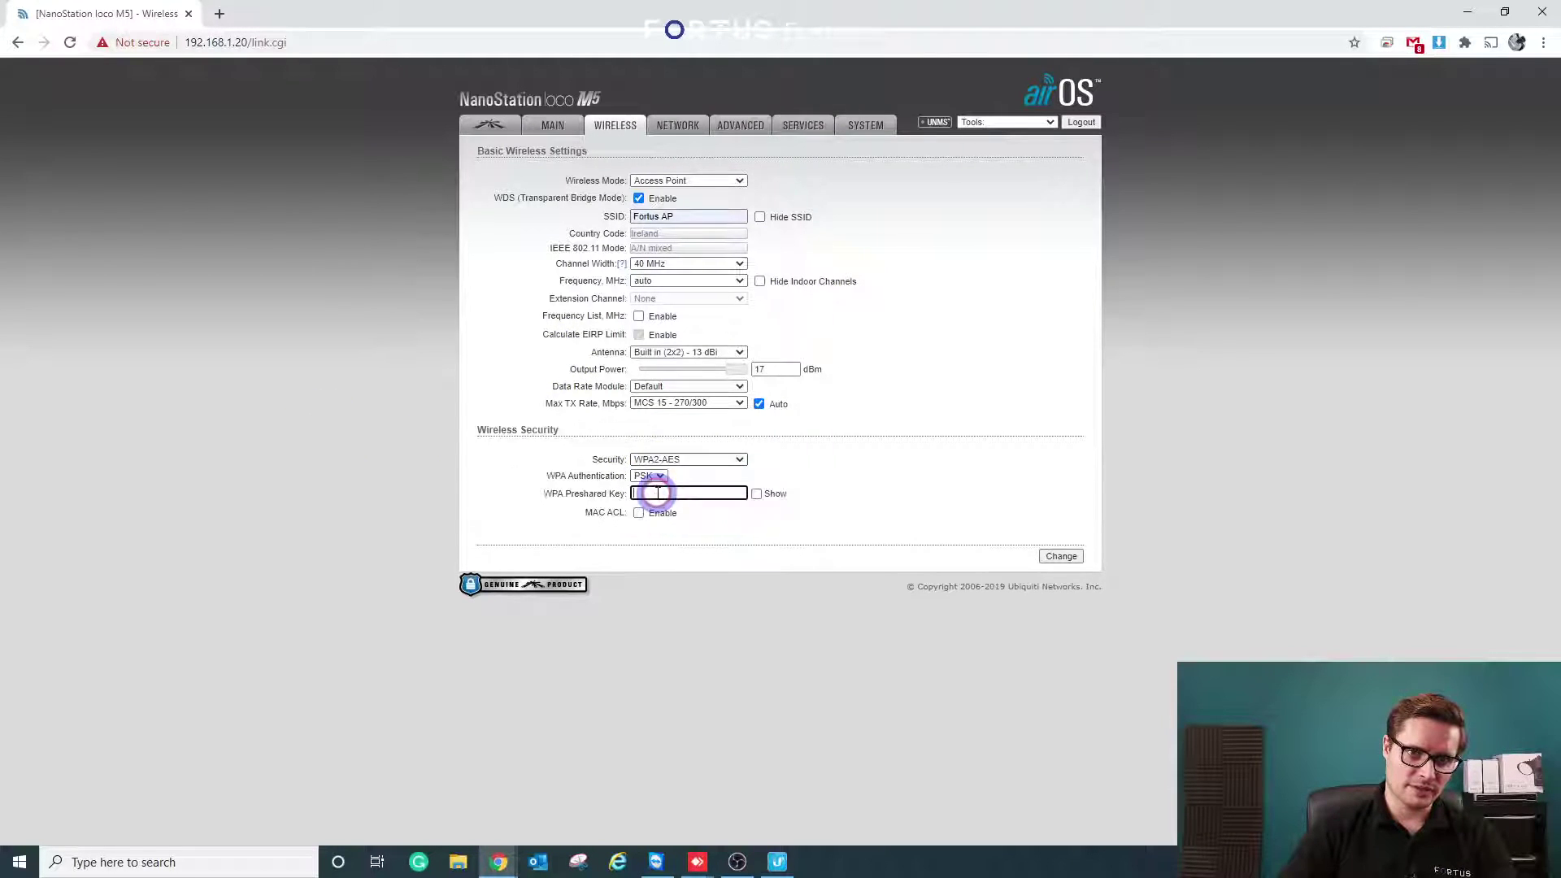
{"action": "left_click", "coordinate": [644, 492]}
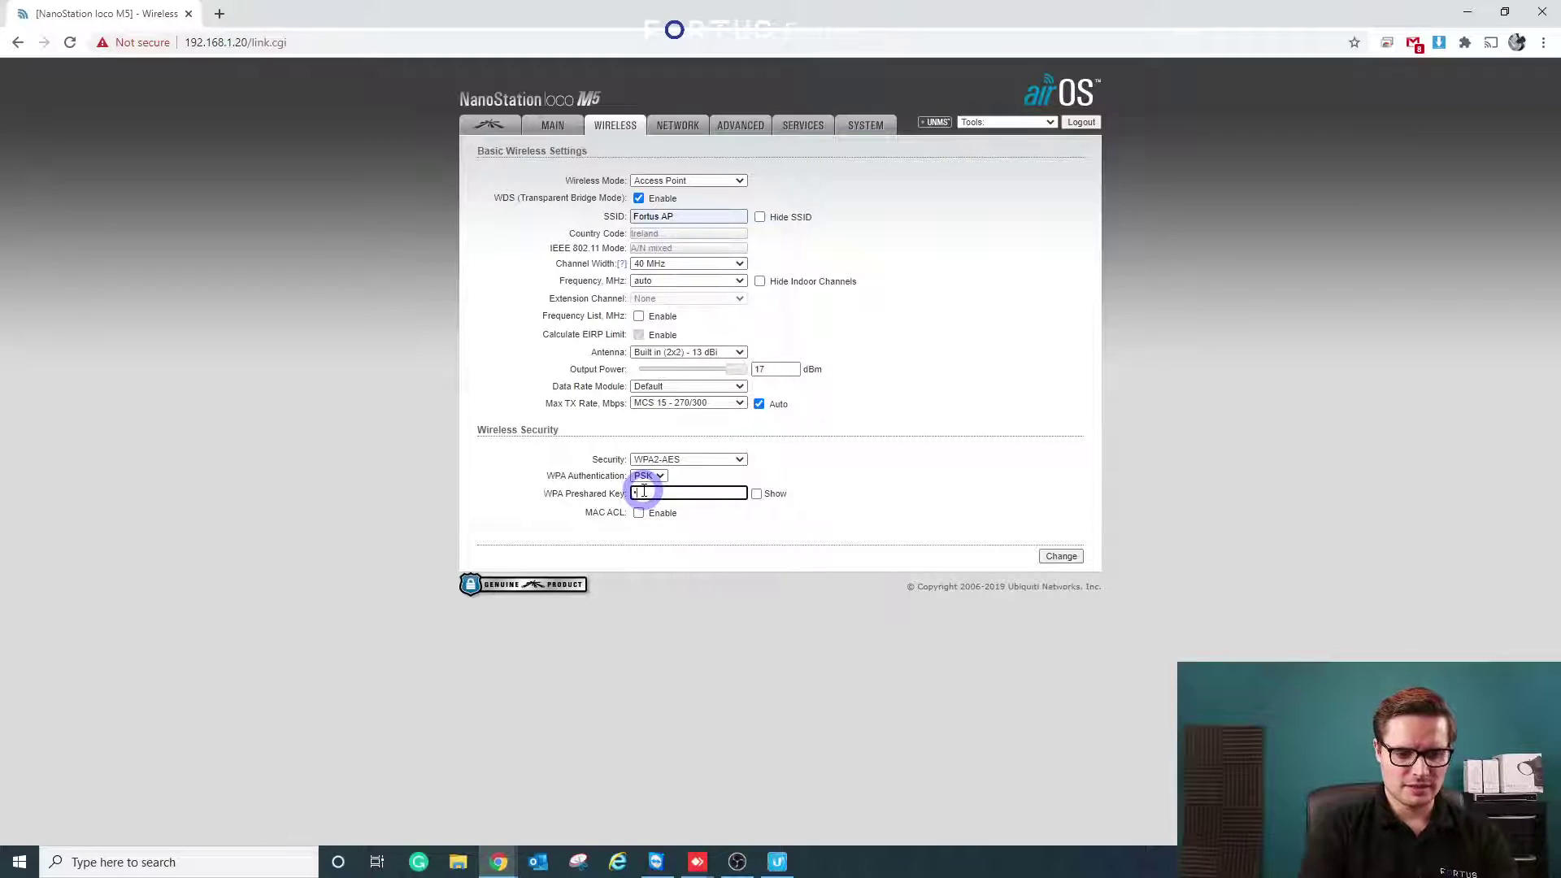
{"action": "type", "text": "•••••"}
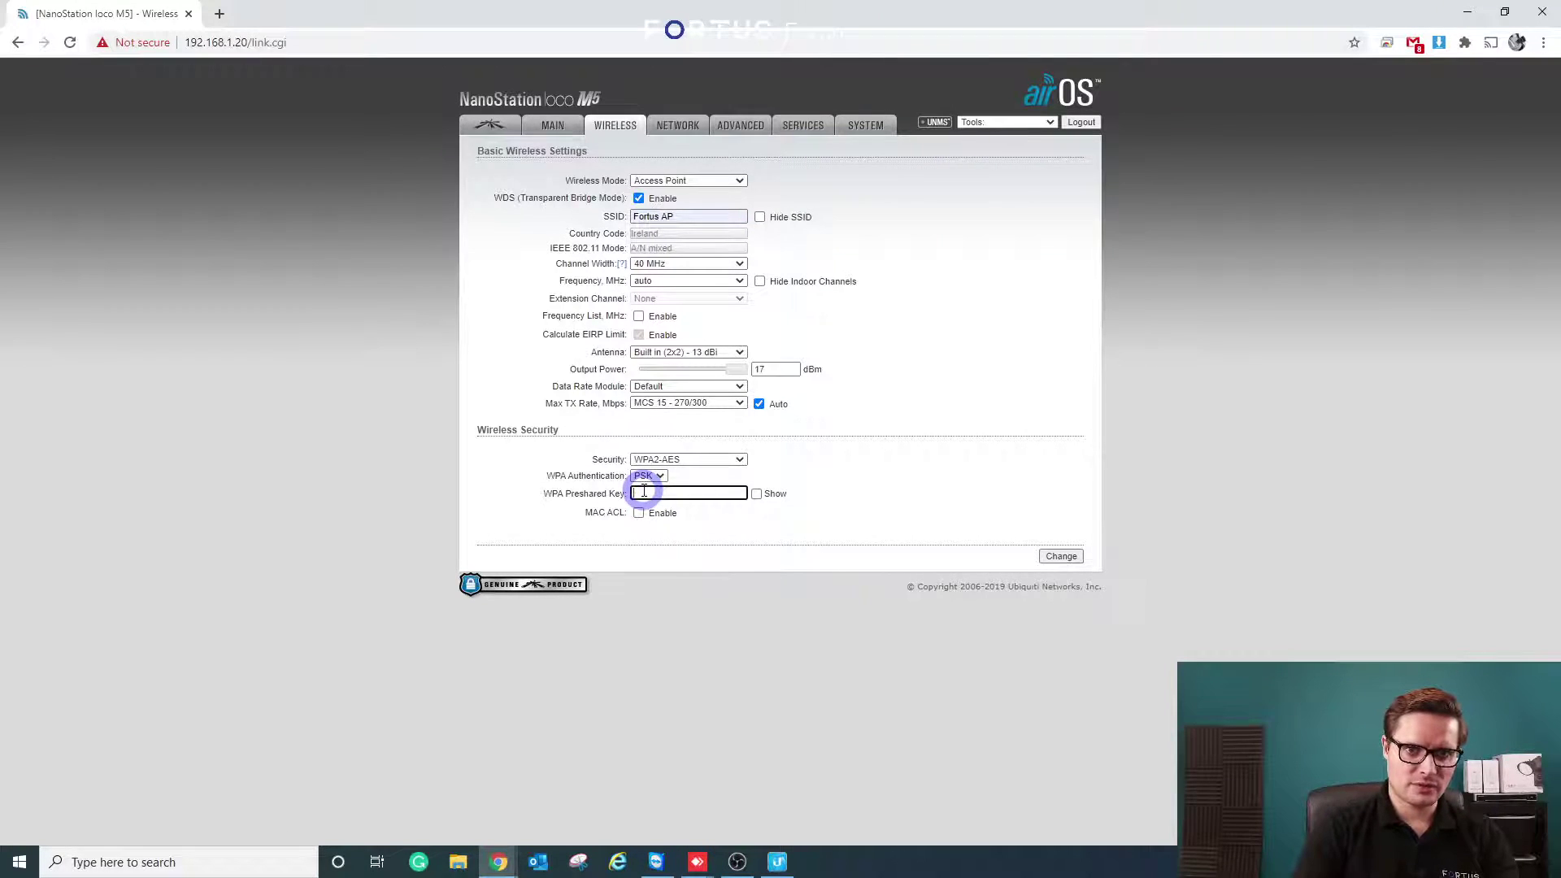
{"action": "type", "text": "•"}
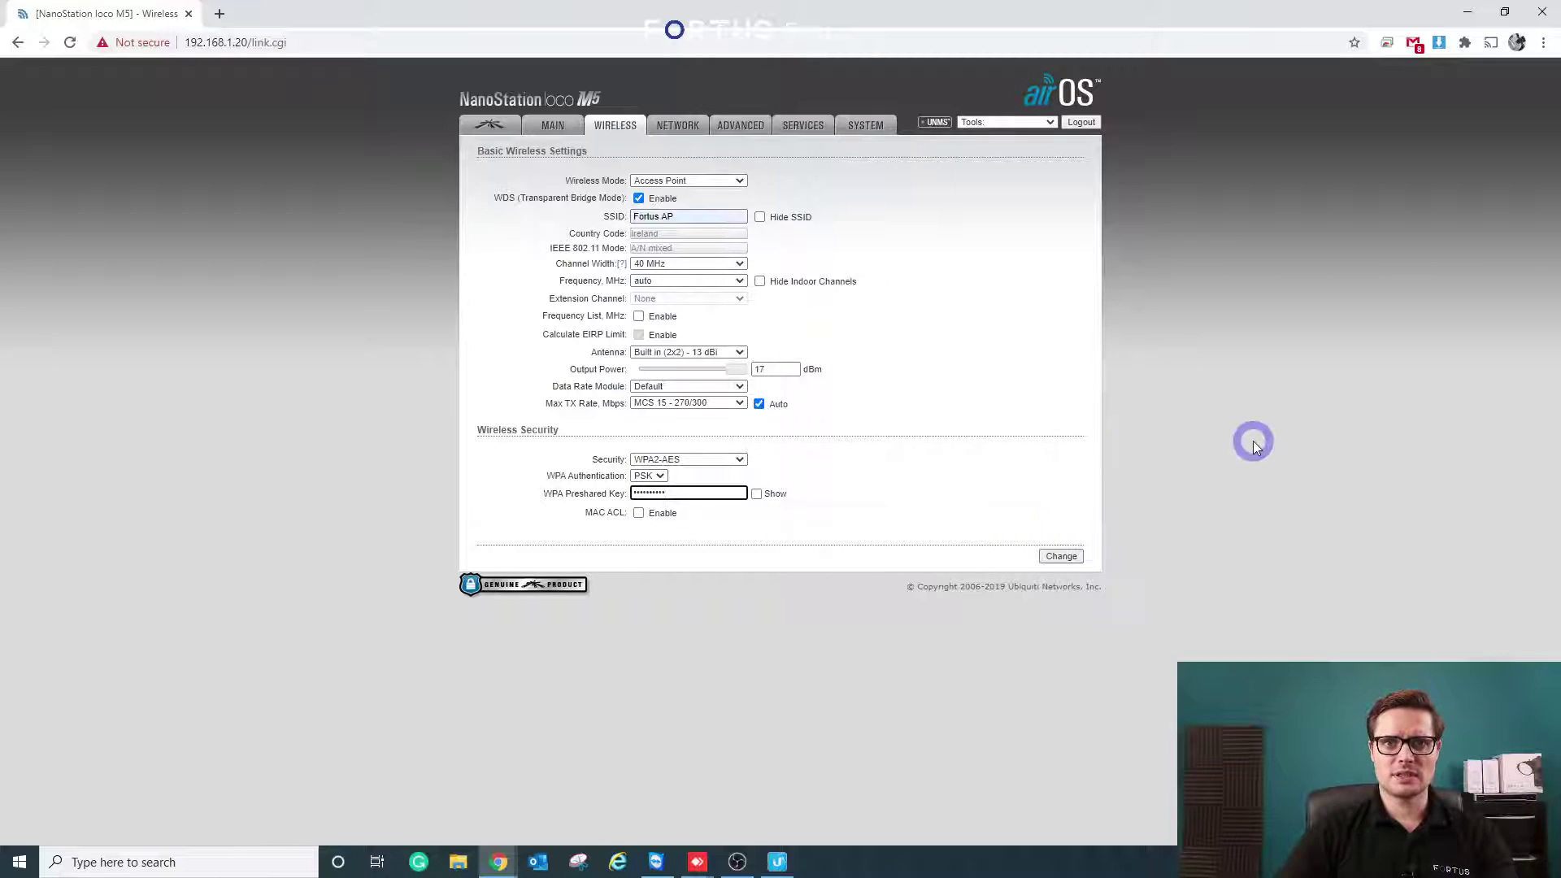
{"action": "left_click", "coordinate": [1169, 472]}
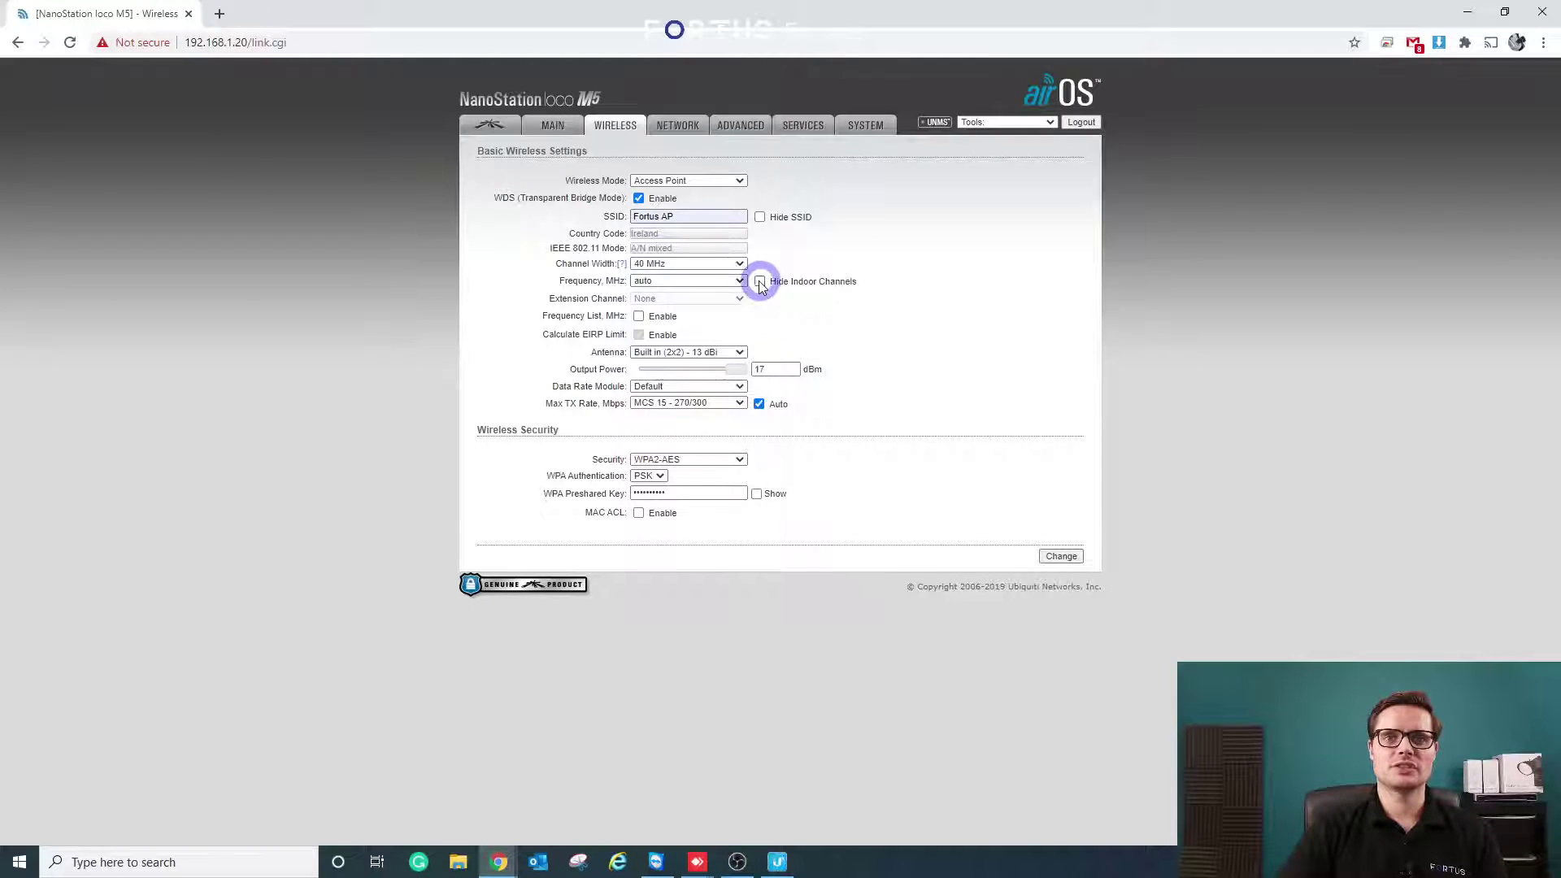
- Hide indoor channels, keep the frequency on auto, and submit the wireless settings
{"action": "left_click", "coordinate": [760, 282]}
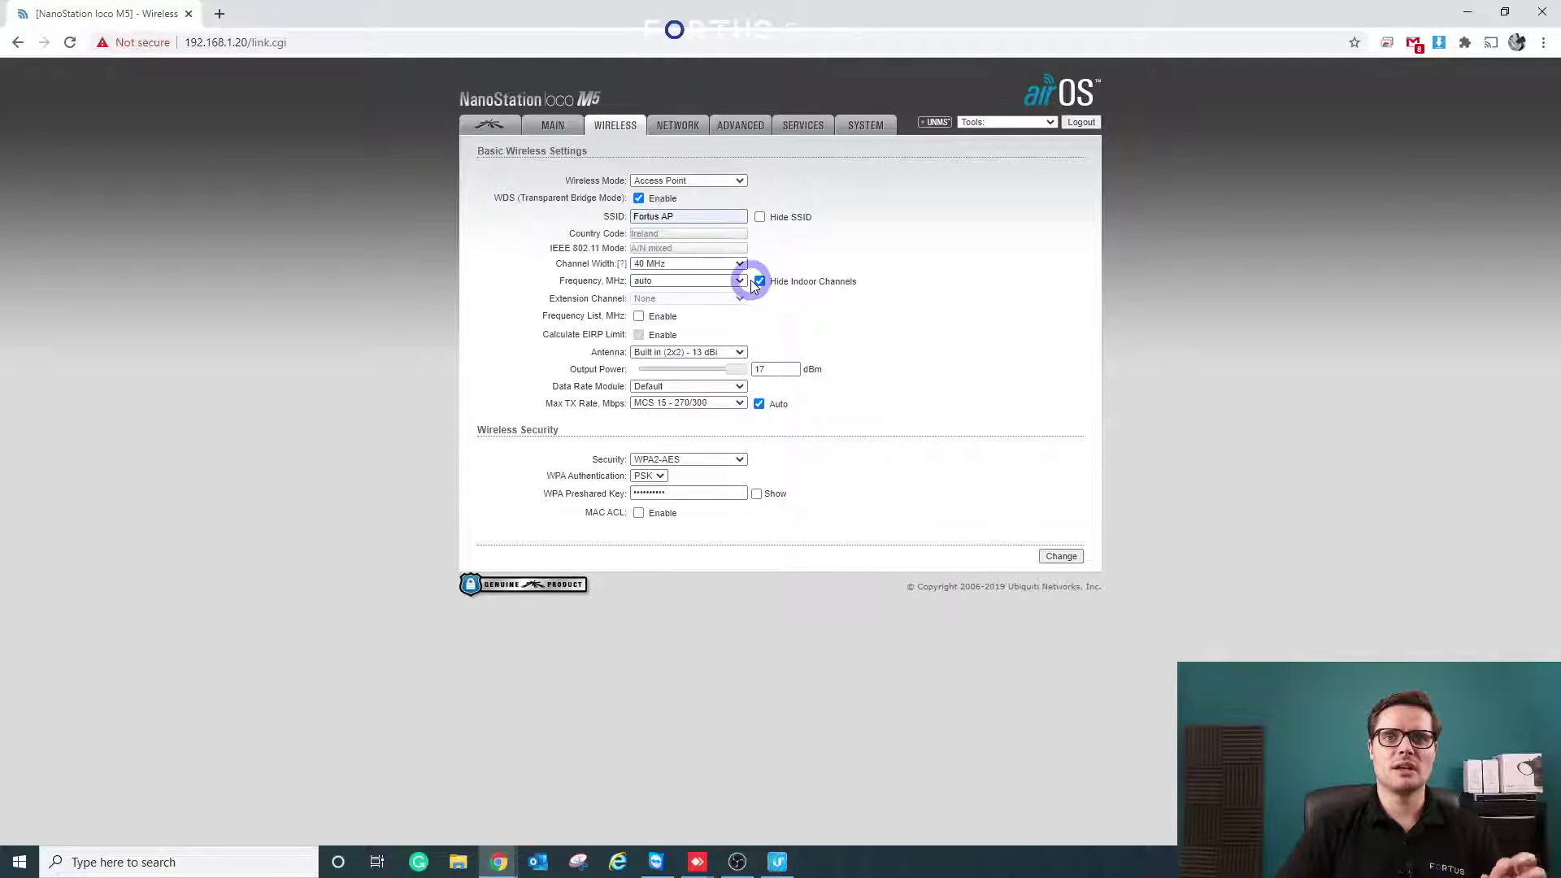
{"action": "left_click", "coordinate": [739, 280]}
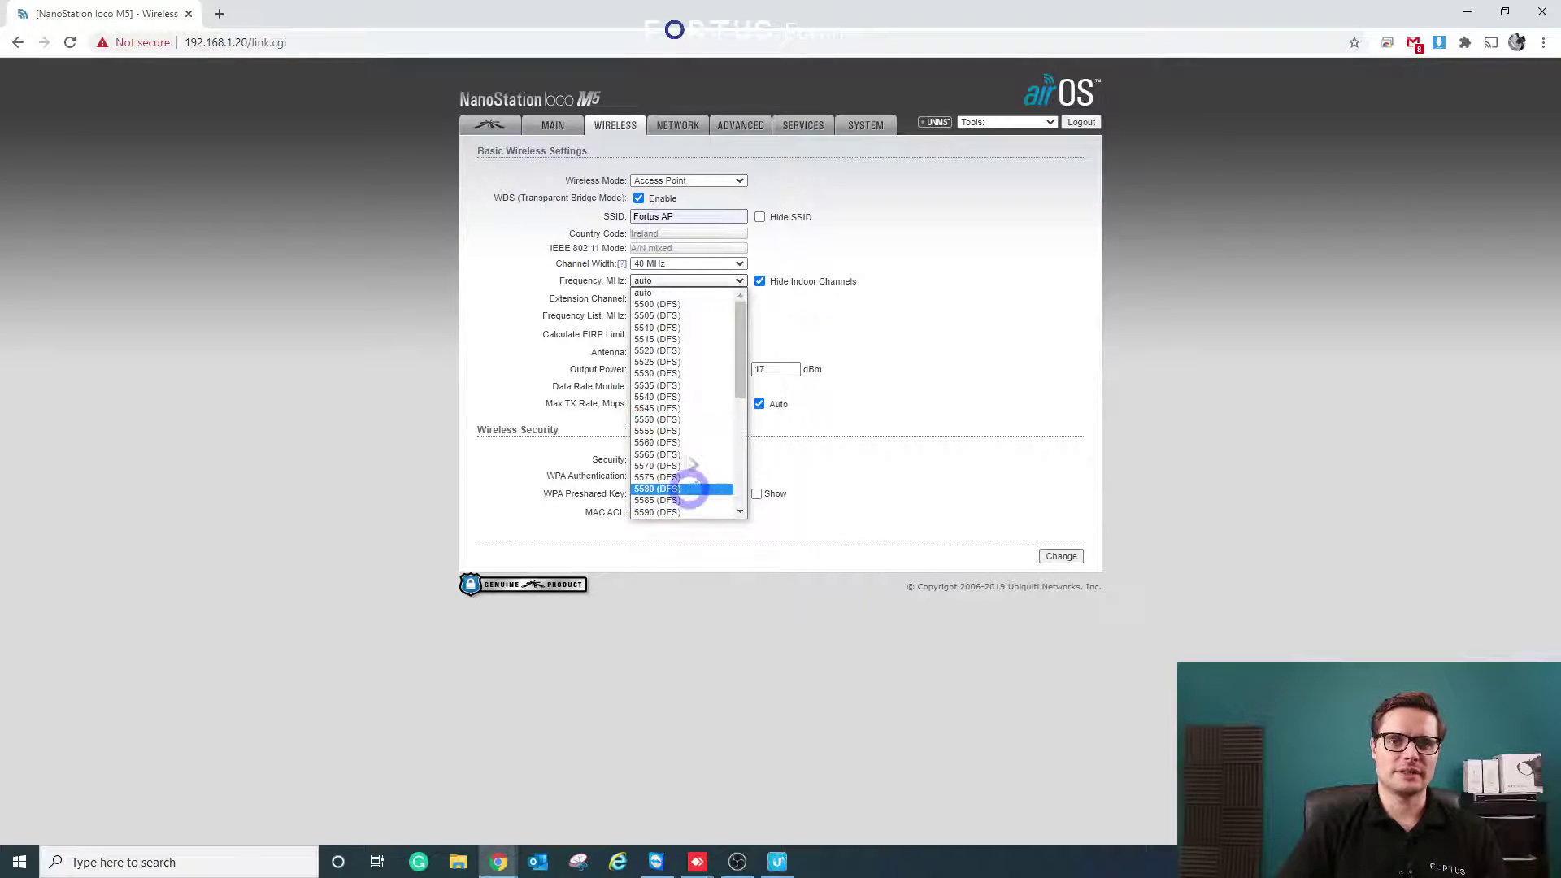
{"action": "left_click", "coordinate": [1128, 383]}
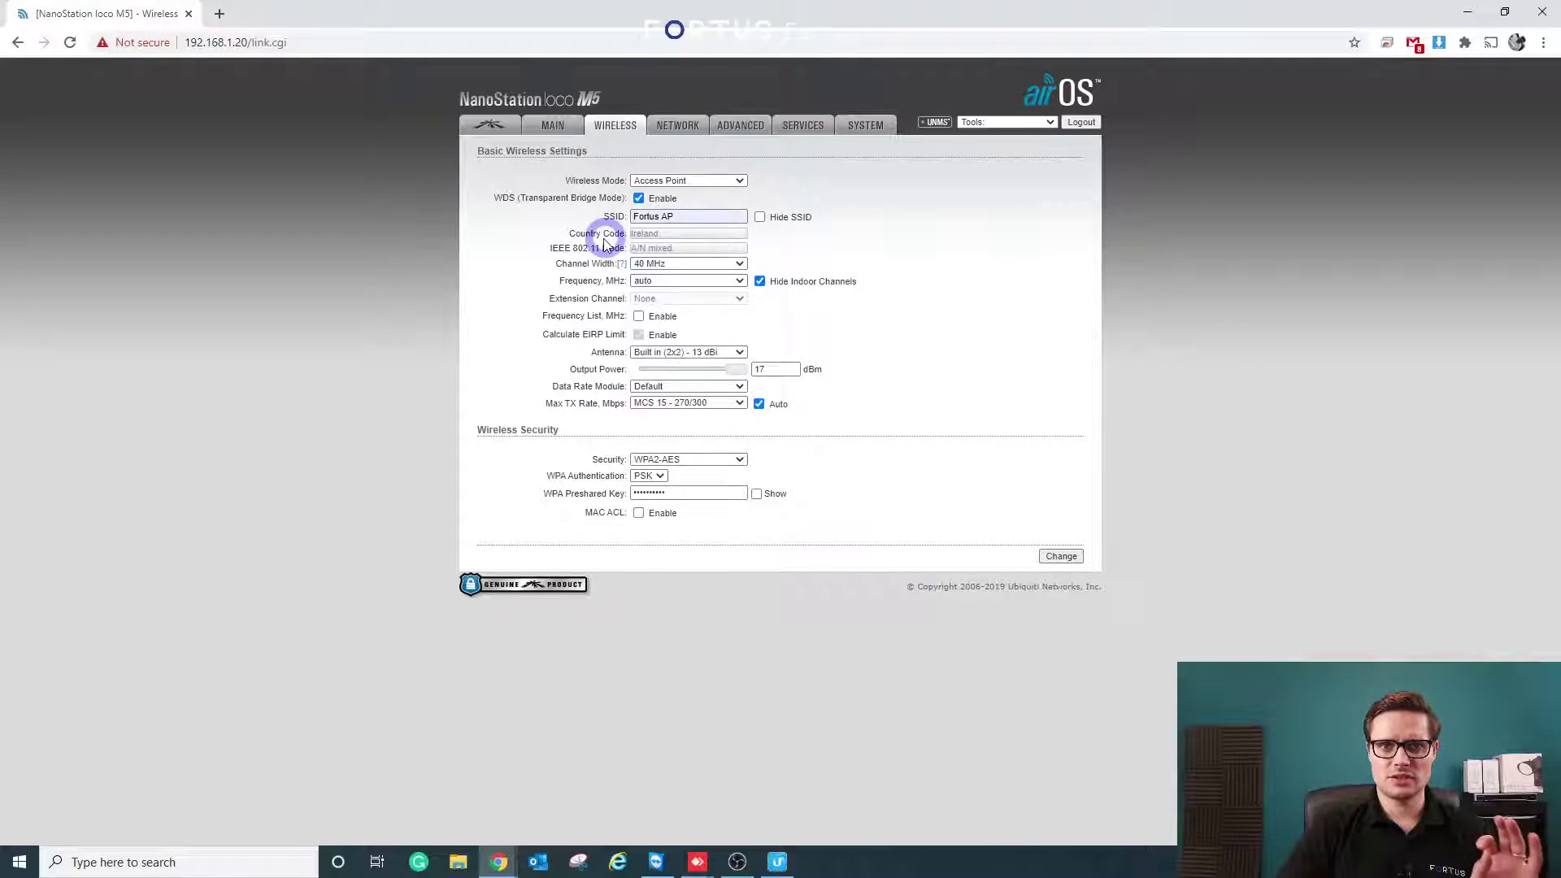
{"action": "left_click", "coordinate": [1064, 560]}
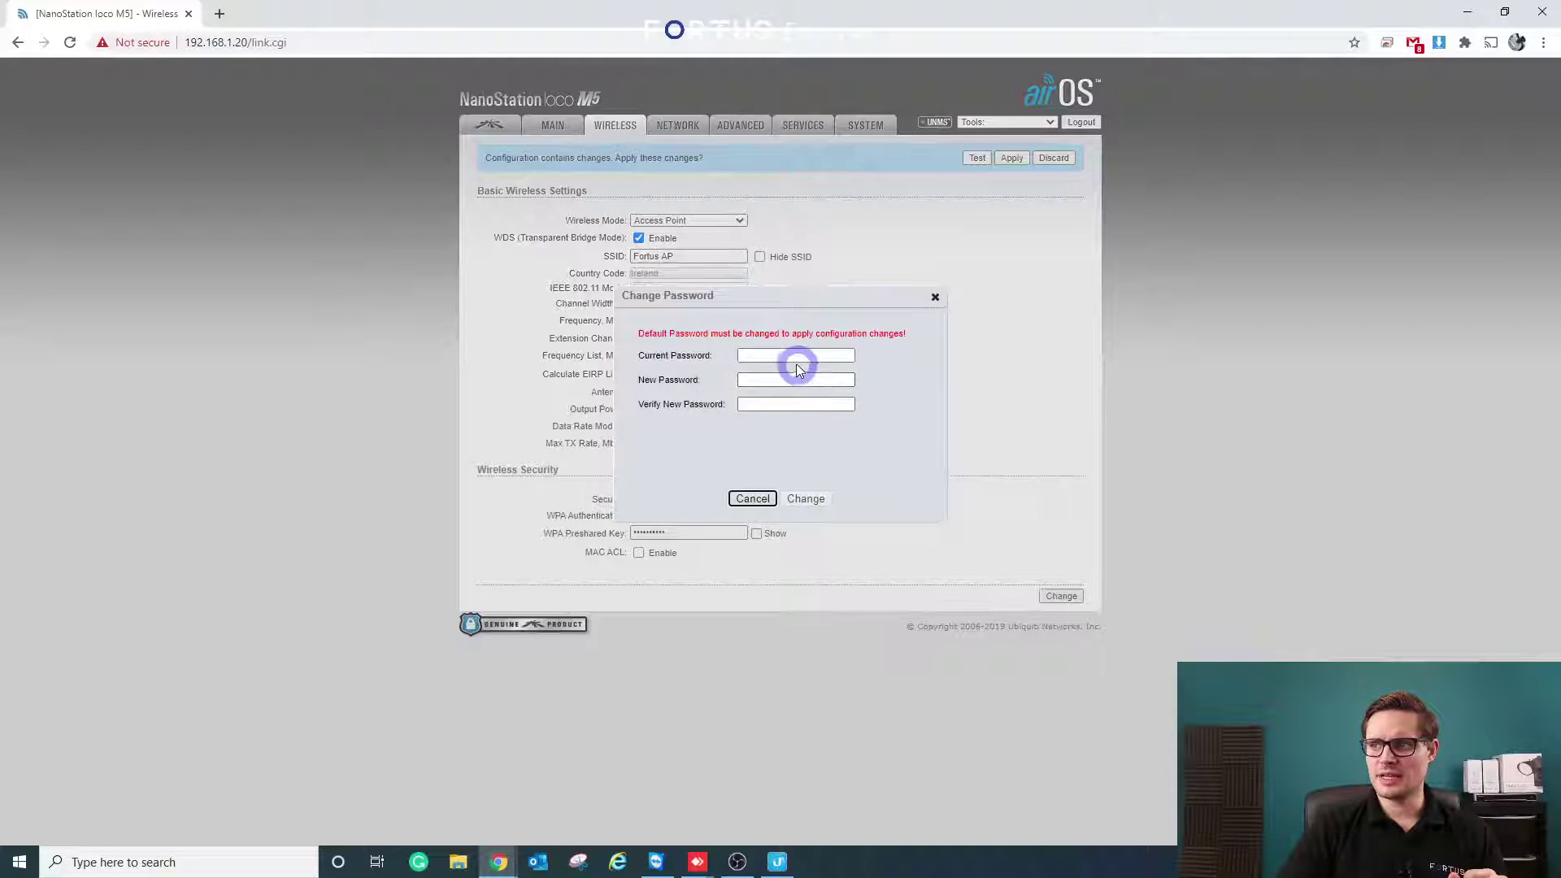
- Replace the default admin password with a new one, then apply the pending configuration
{"action": "left_click", "coordinate": [791, 356]}
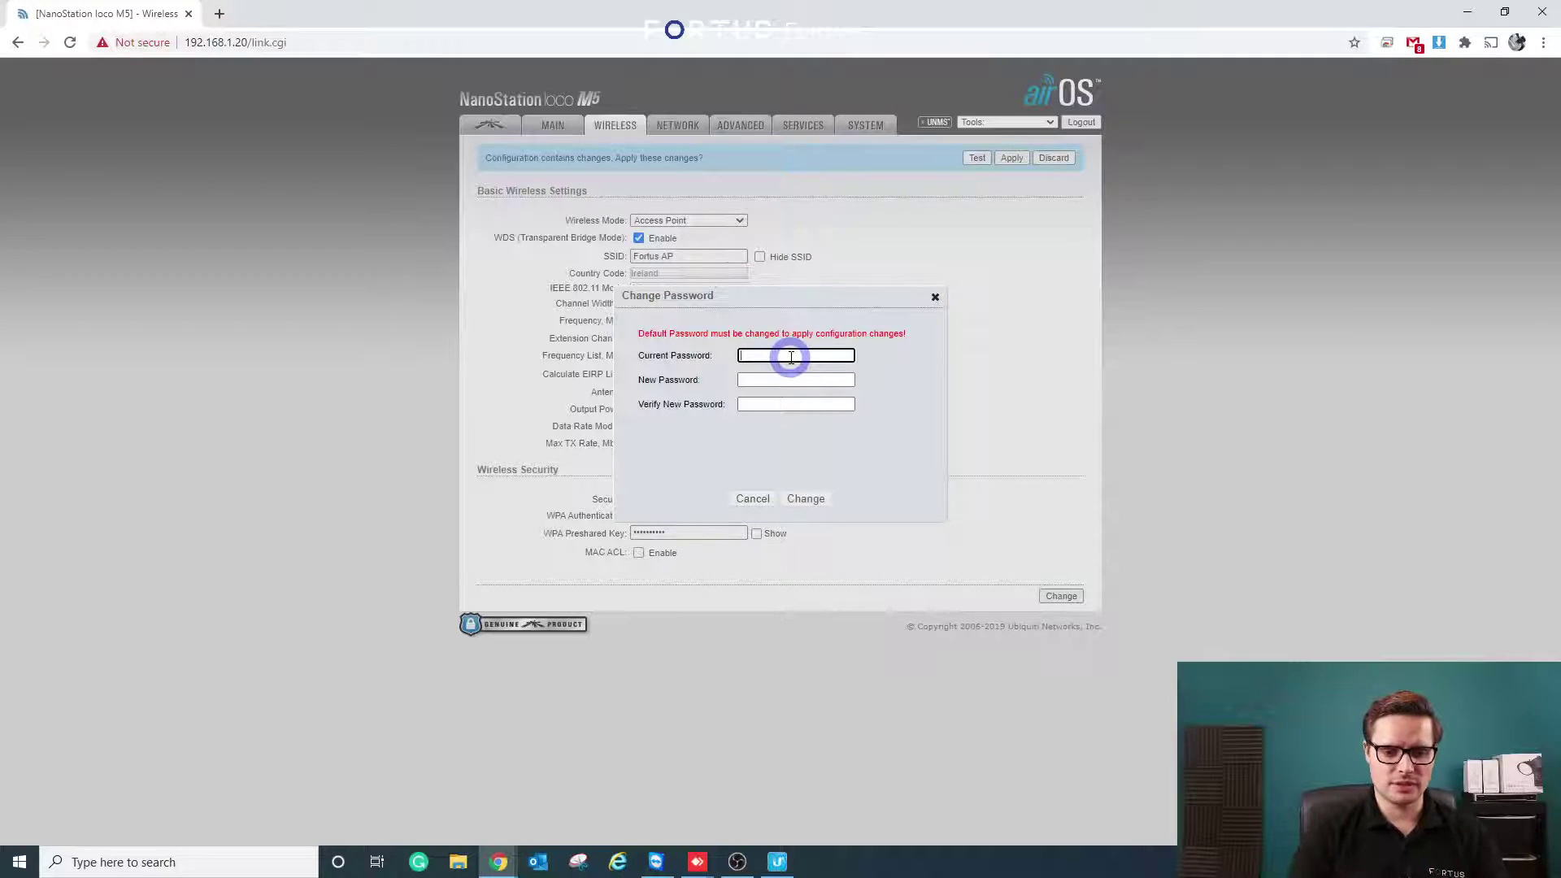
{"action": "key", "text": "Tab"}
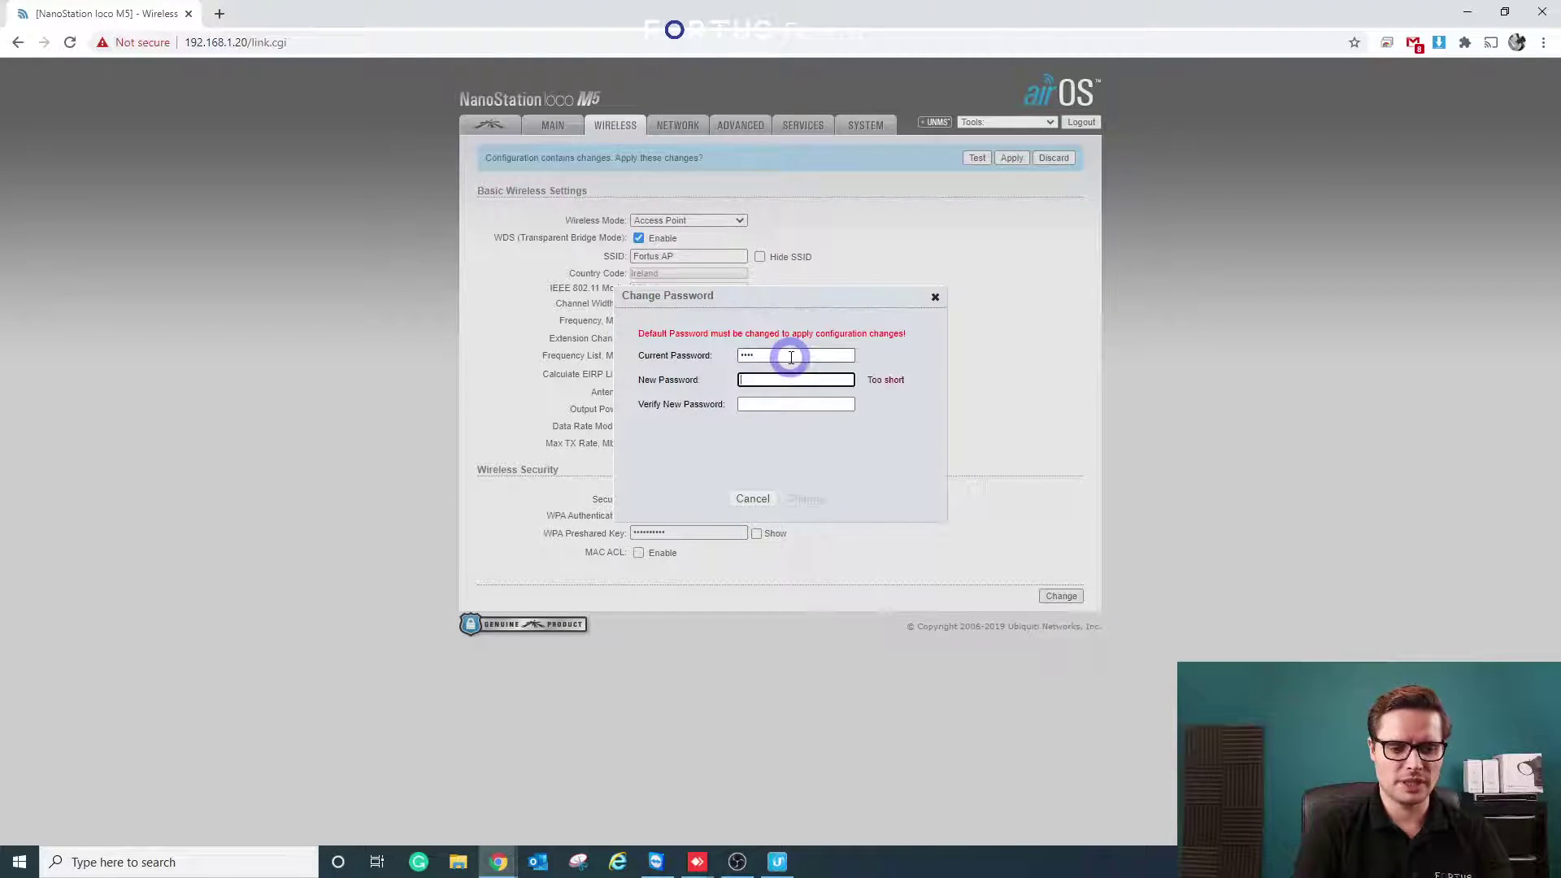
{"action": "type", "text": "•••••"}
{"action": "key", "text": "Tab"}
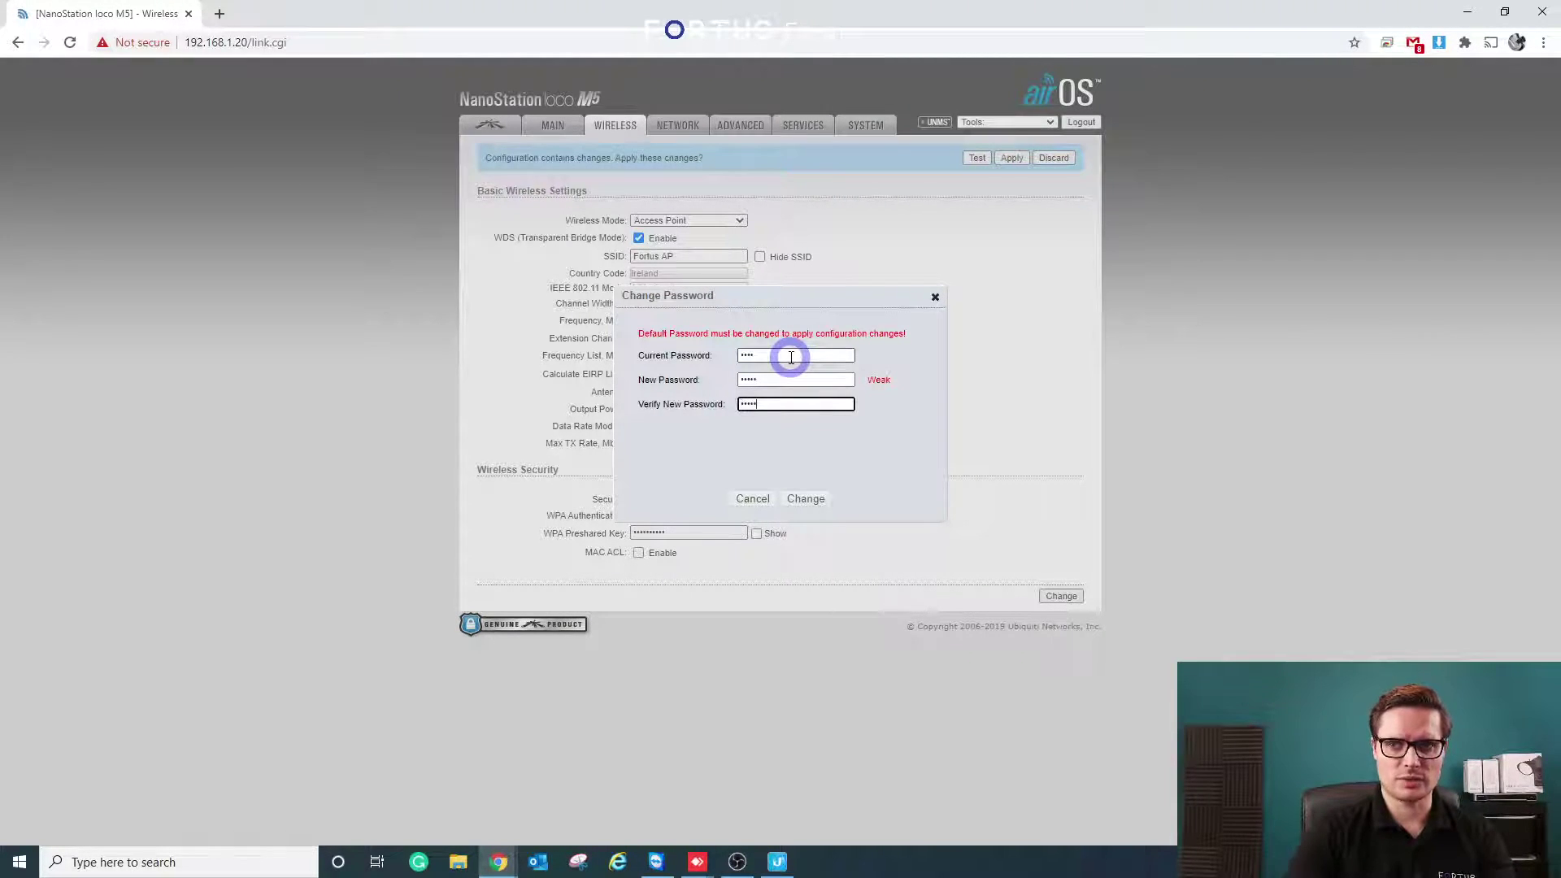
{"action": "left_click", "coordinate": [805, 499]}
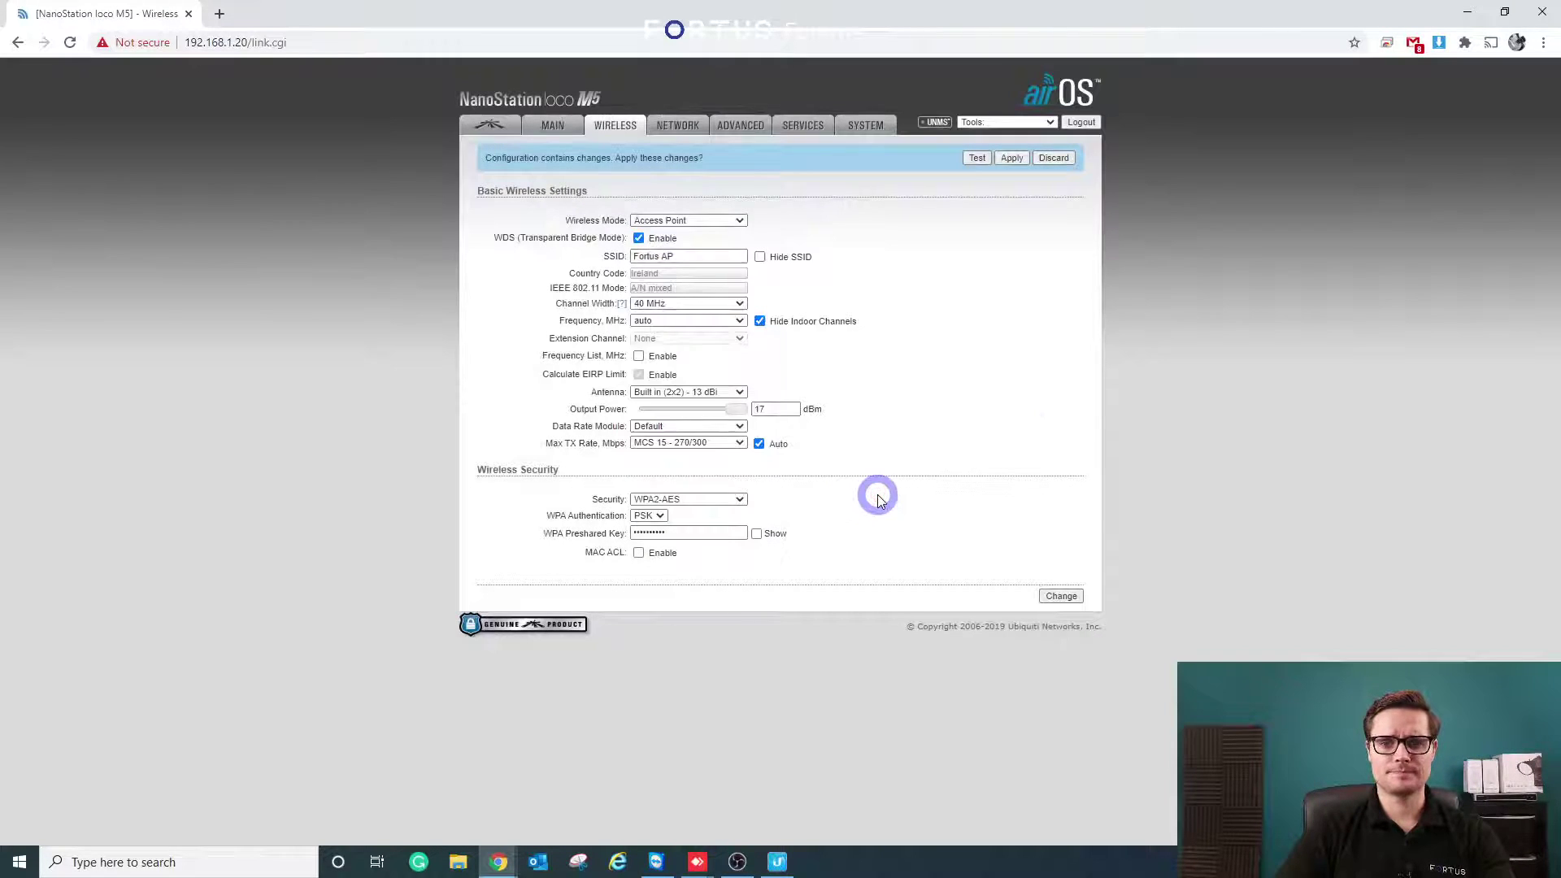
{"action": "left_click", "coordinate": [1013, 159]}
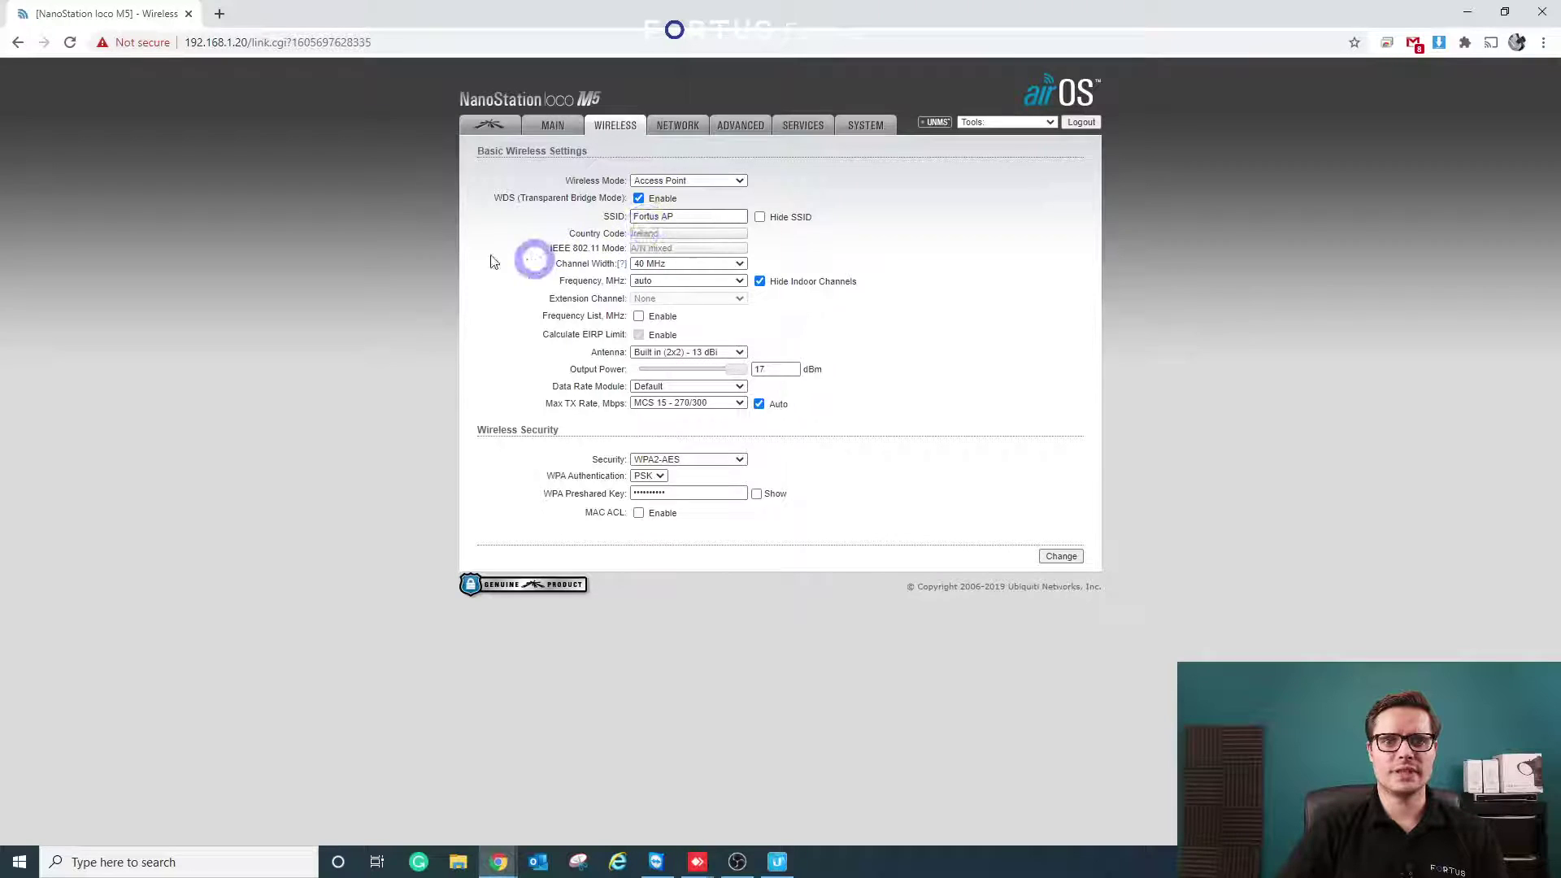
- Go to the NETWORK tab to view Bridge mode and management IP 192.168.1.20
{"action": "left_click", "coordinate": [681, 130]}
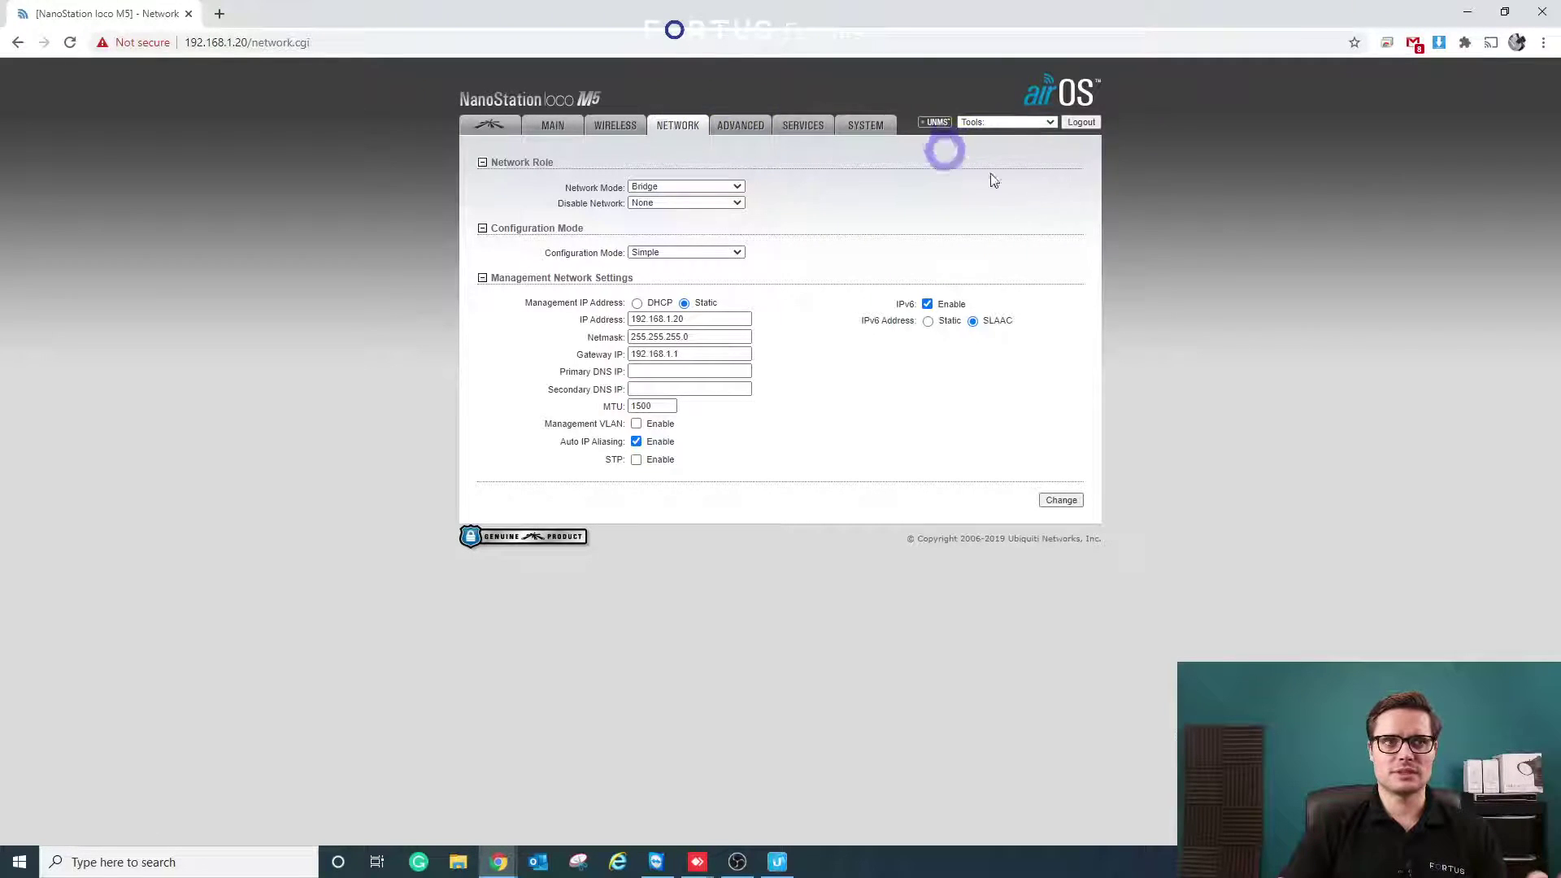
{"action": "left_click", "coordinate": [1018, 123]}
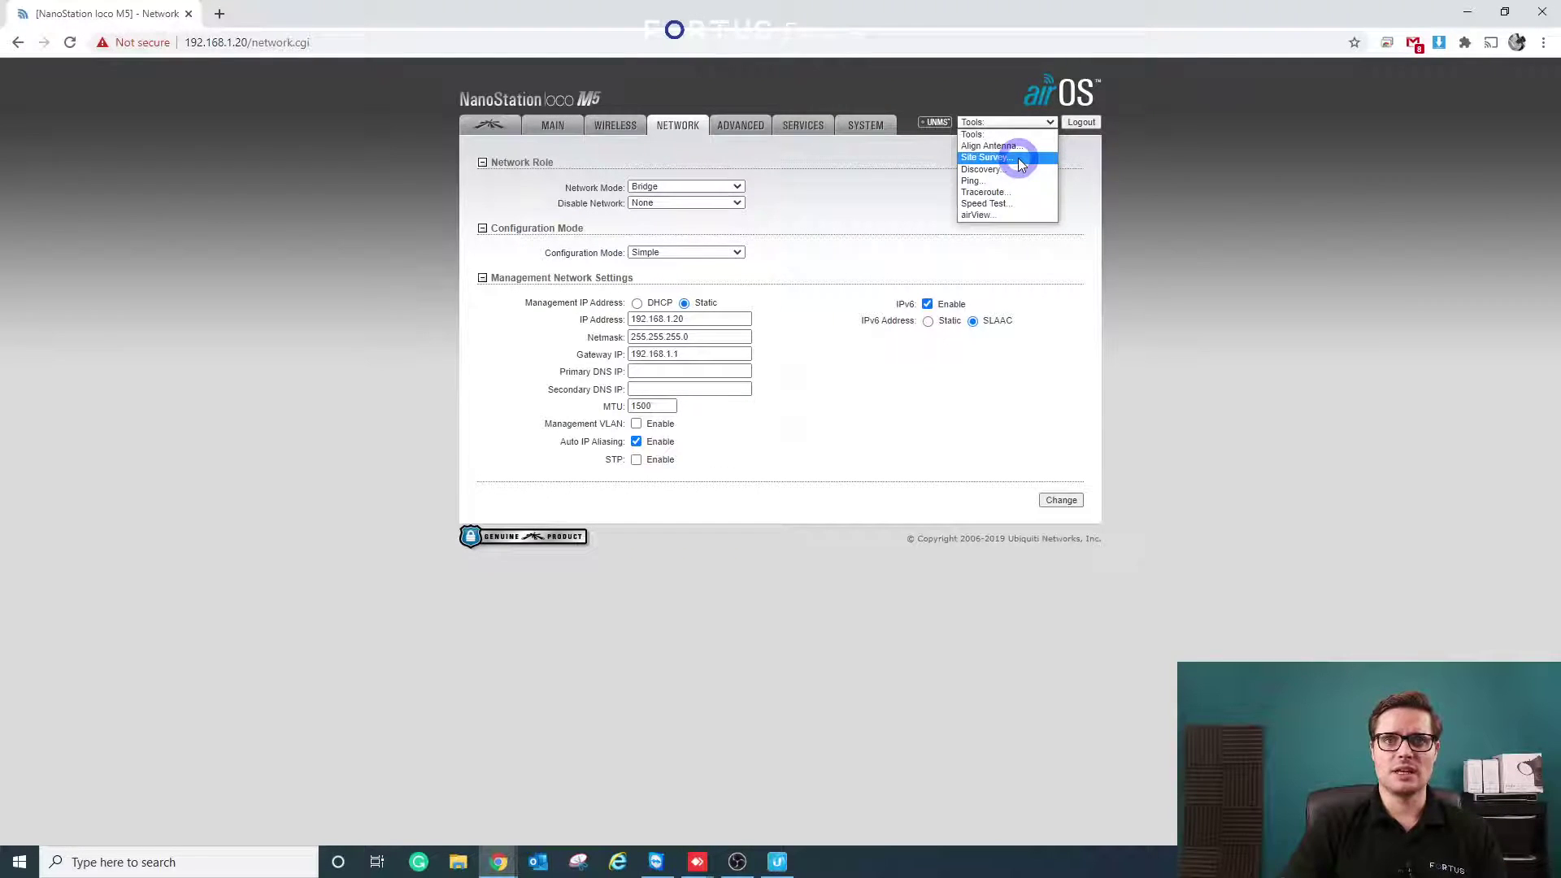
{"action": "left_click", "coordinate": [1121, 179]}
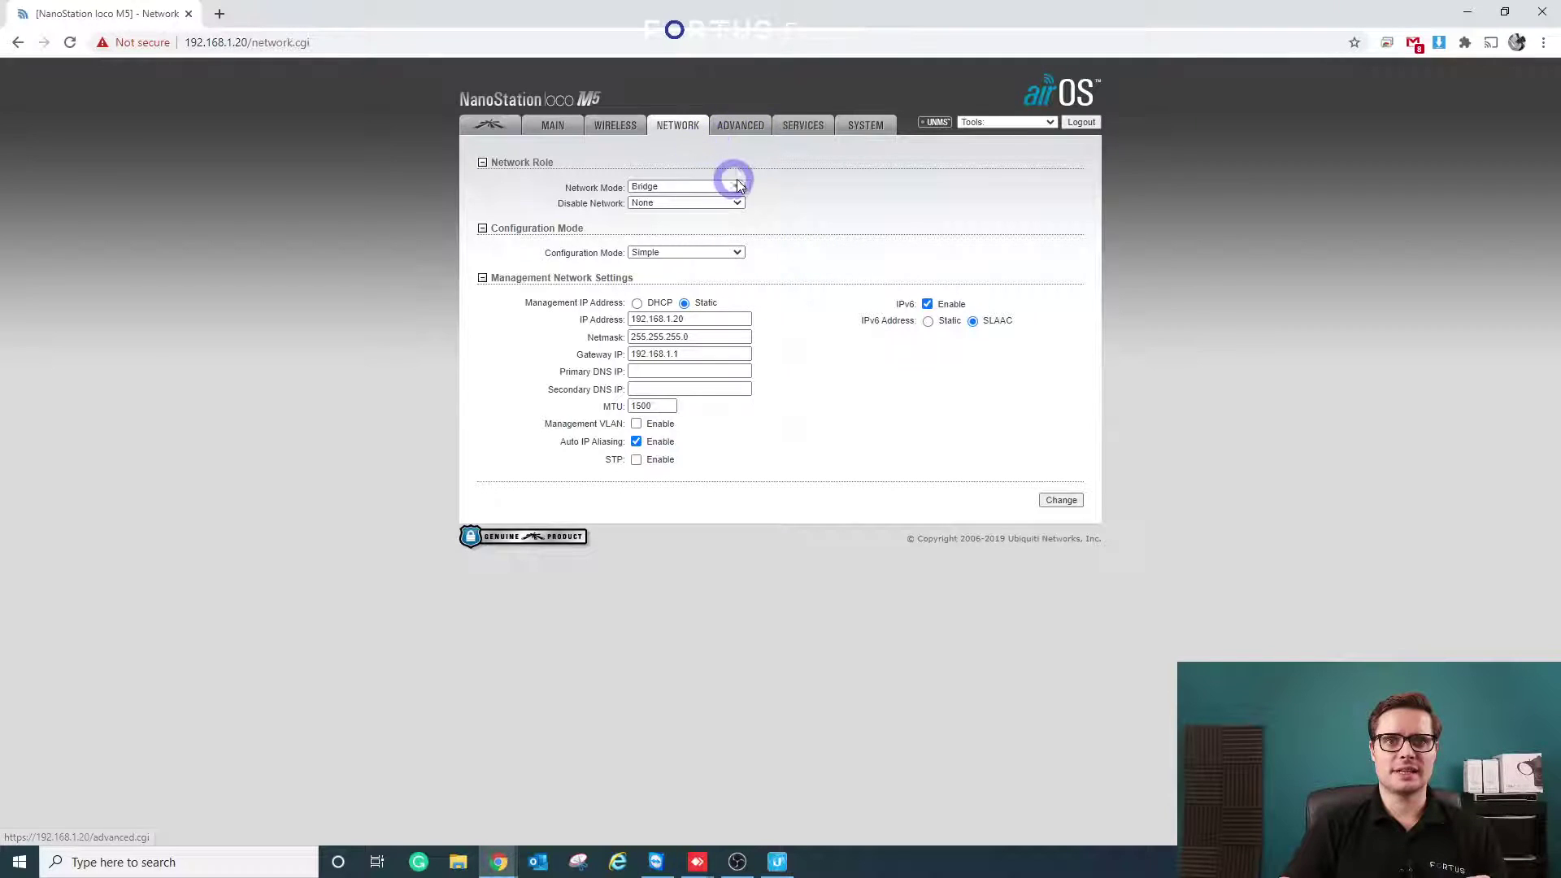
- Edit the NETWORK tab's IP Address to 192.168.1.201, submit it, and apply the change
{"action": "left_click", "coordinate": [634, 135]}
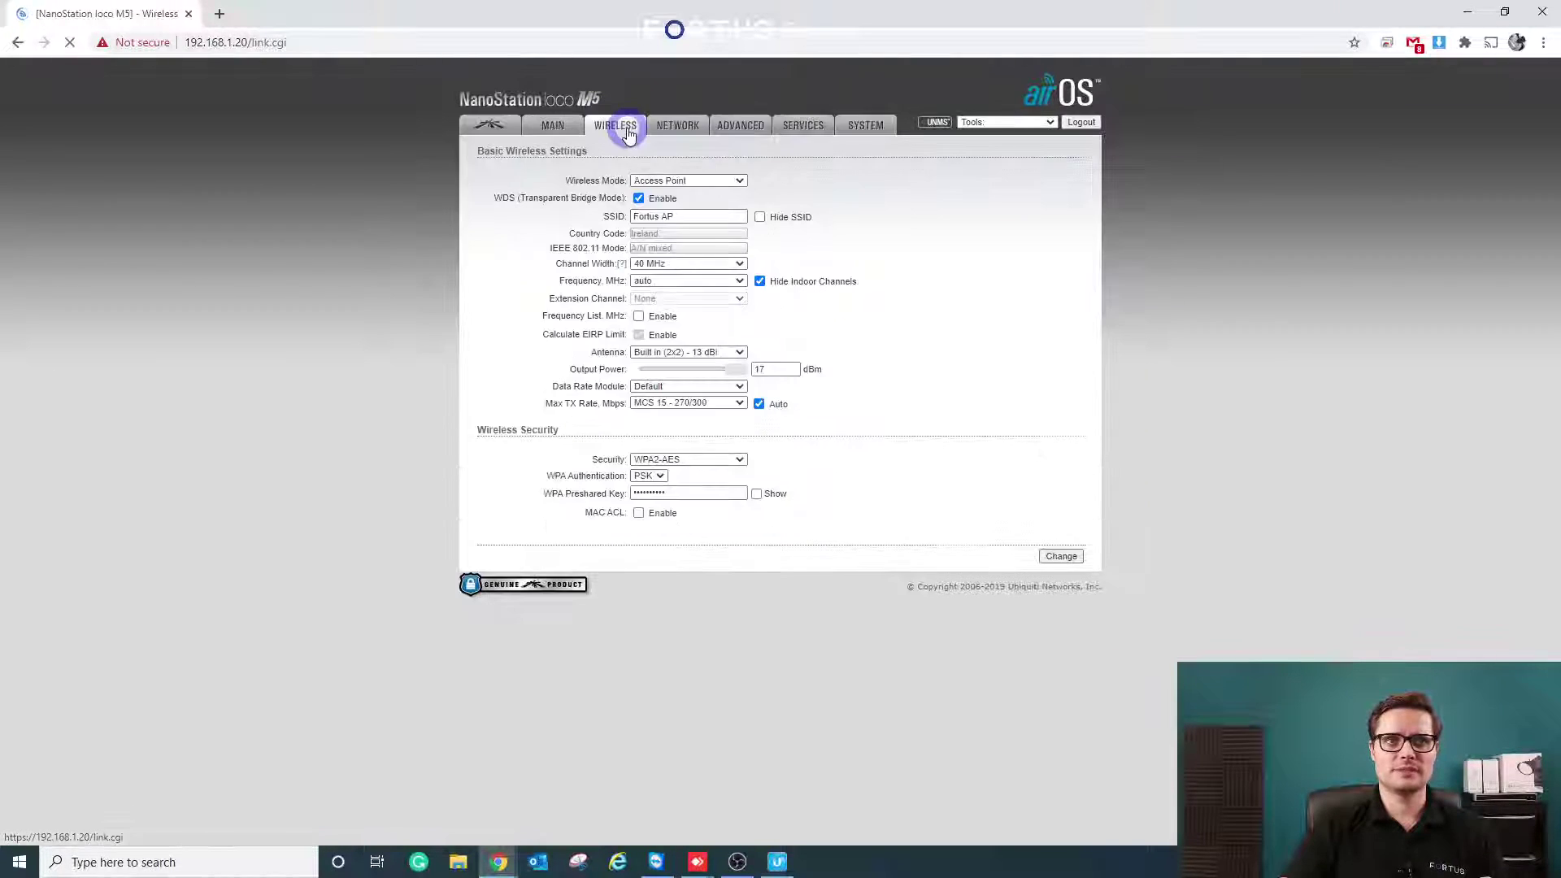
{"action": "left_click", "coordinate": [679, 137]}
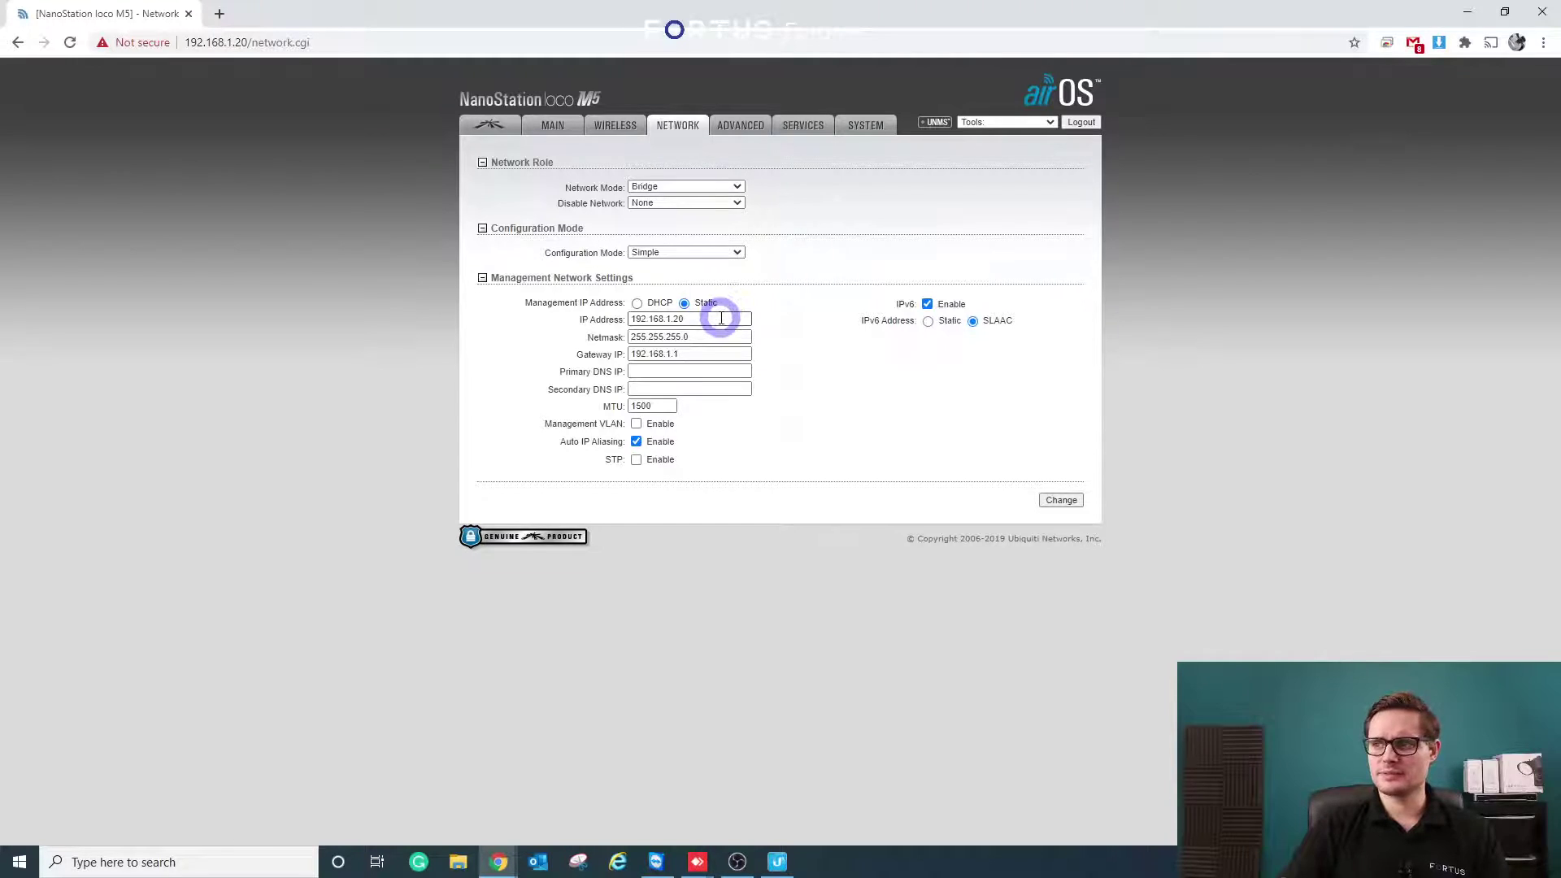
{"action": "left_click", "coordinate": [729, 318]}
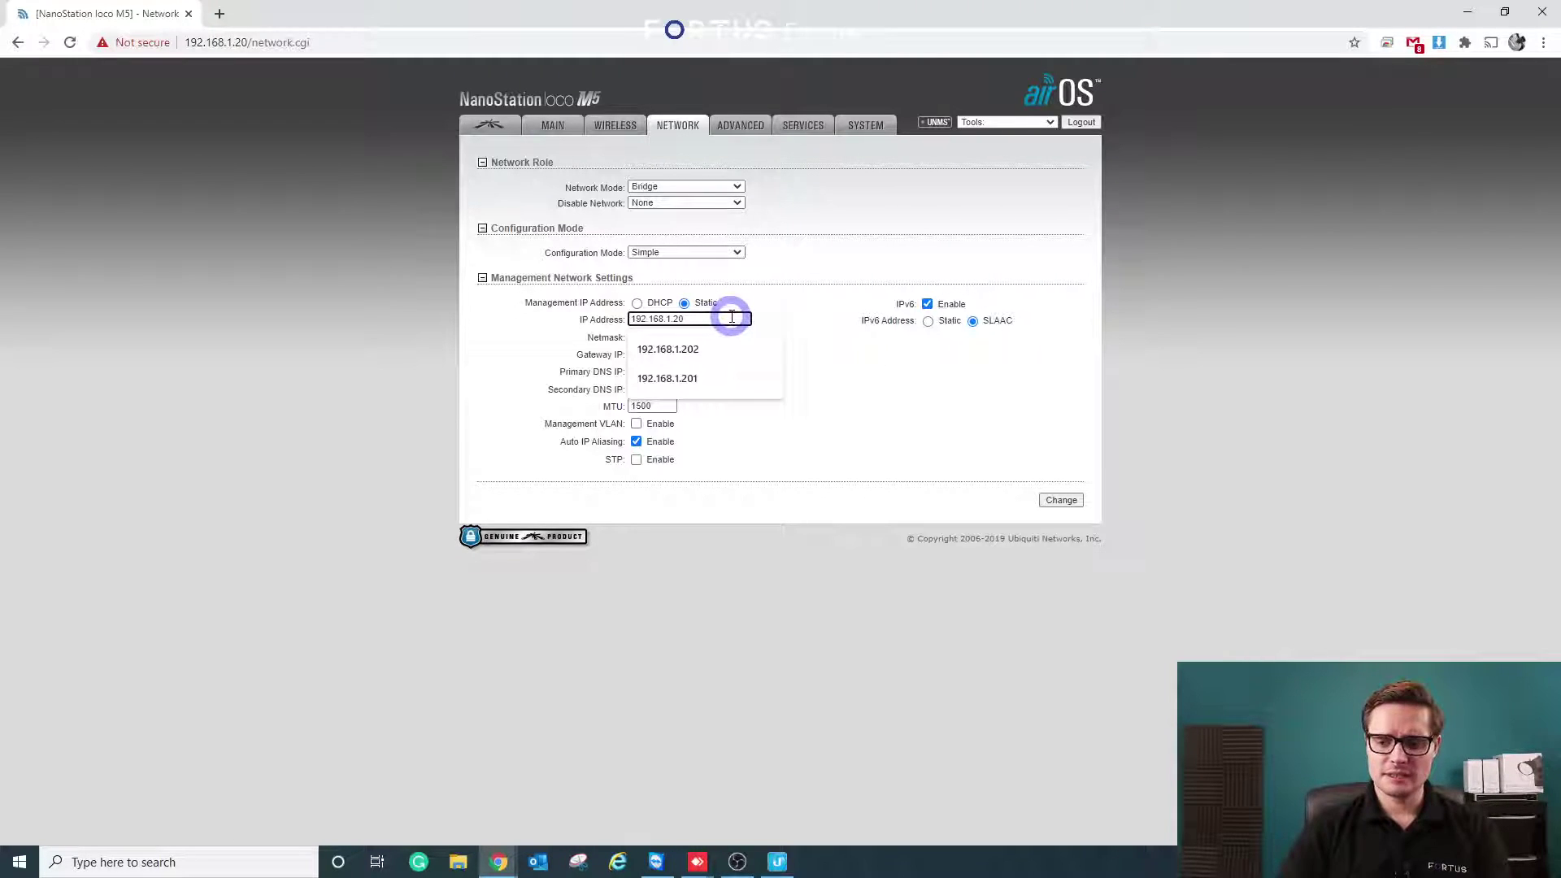
{"action": "type", "text": "1"}
{"action": "left_click", "coordinate": [1061, 499]}
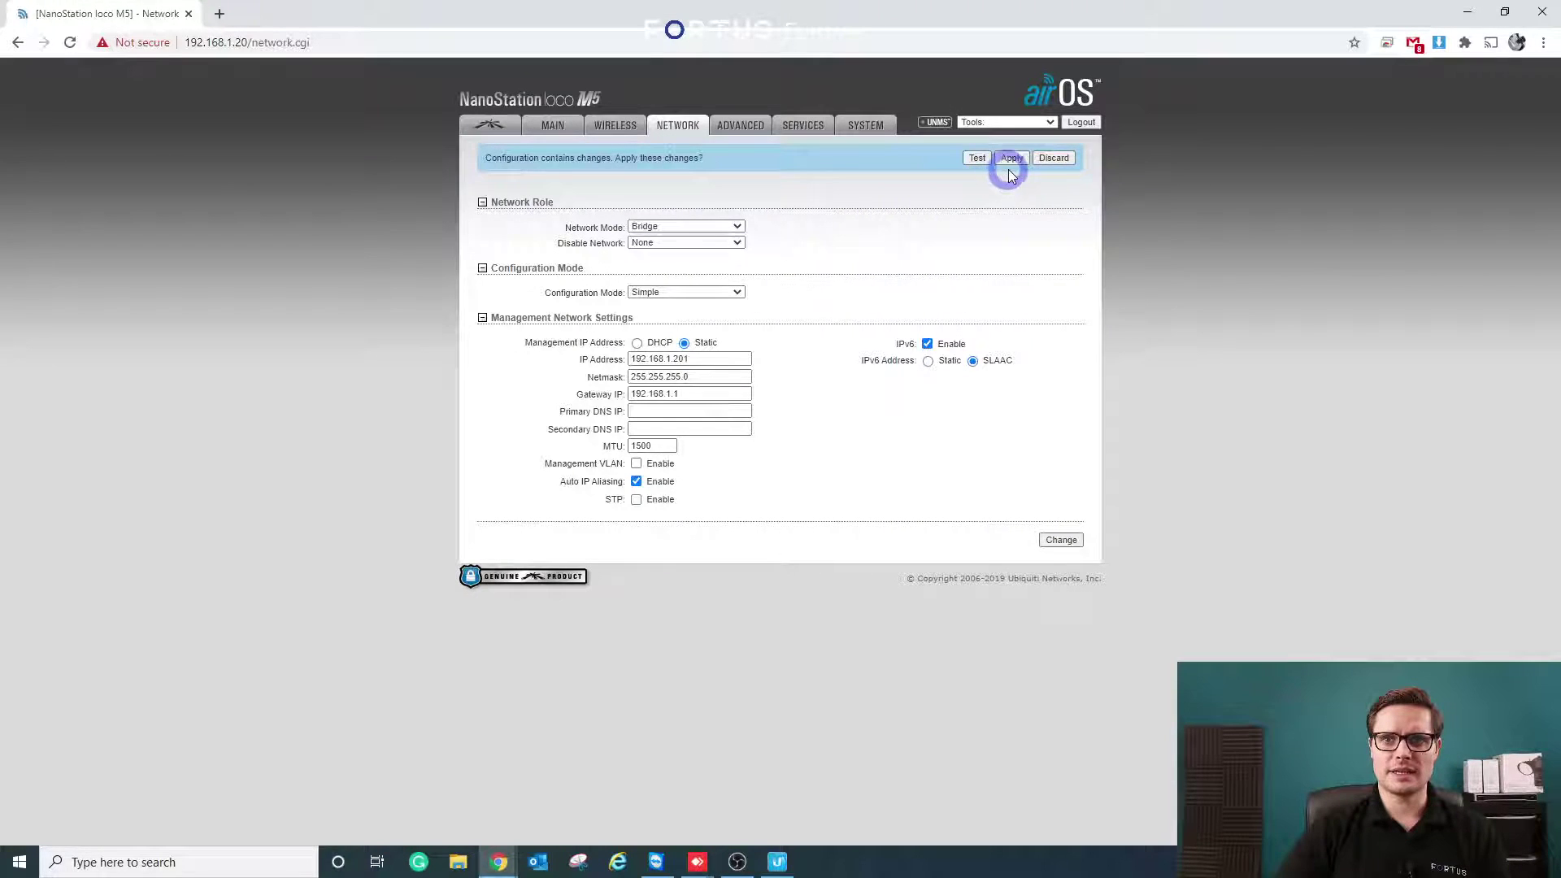
{"action": "left_click", "coordinate": [1012, 159]}
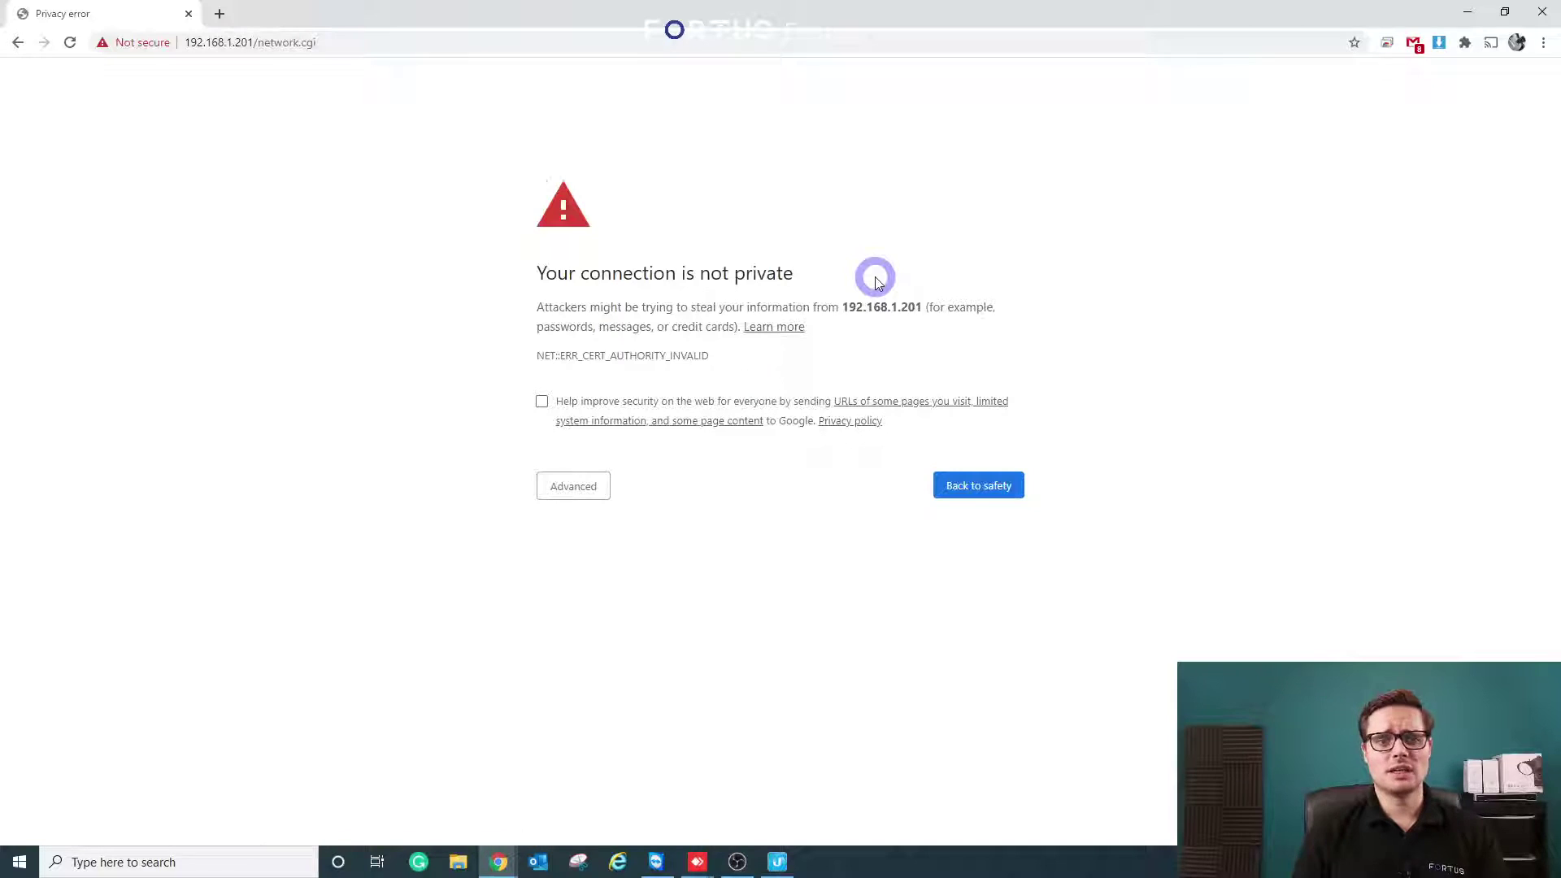
- Bypass Chrome's privacy warning through Advanced and proceed to 192.168.1.201
{"action": "left_click", "coordinate": [573, 486]}
{"action": "left_click", "coordinate": [587, 614]}
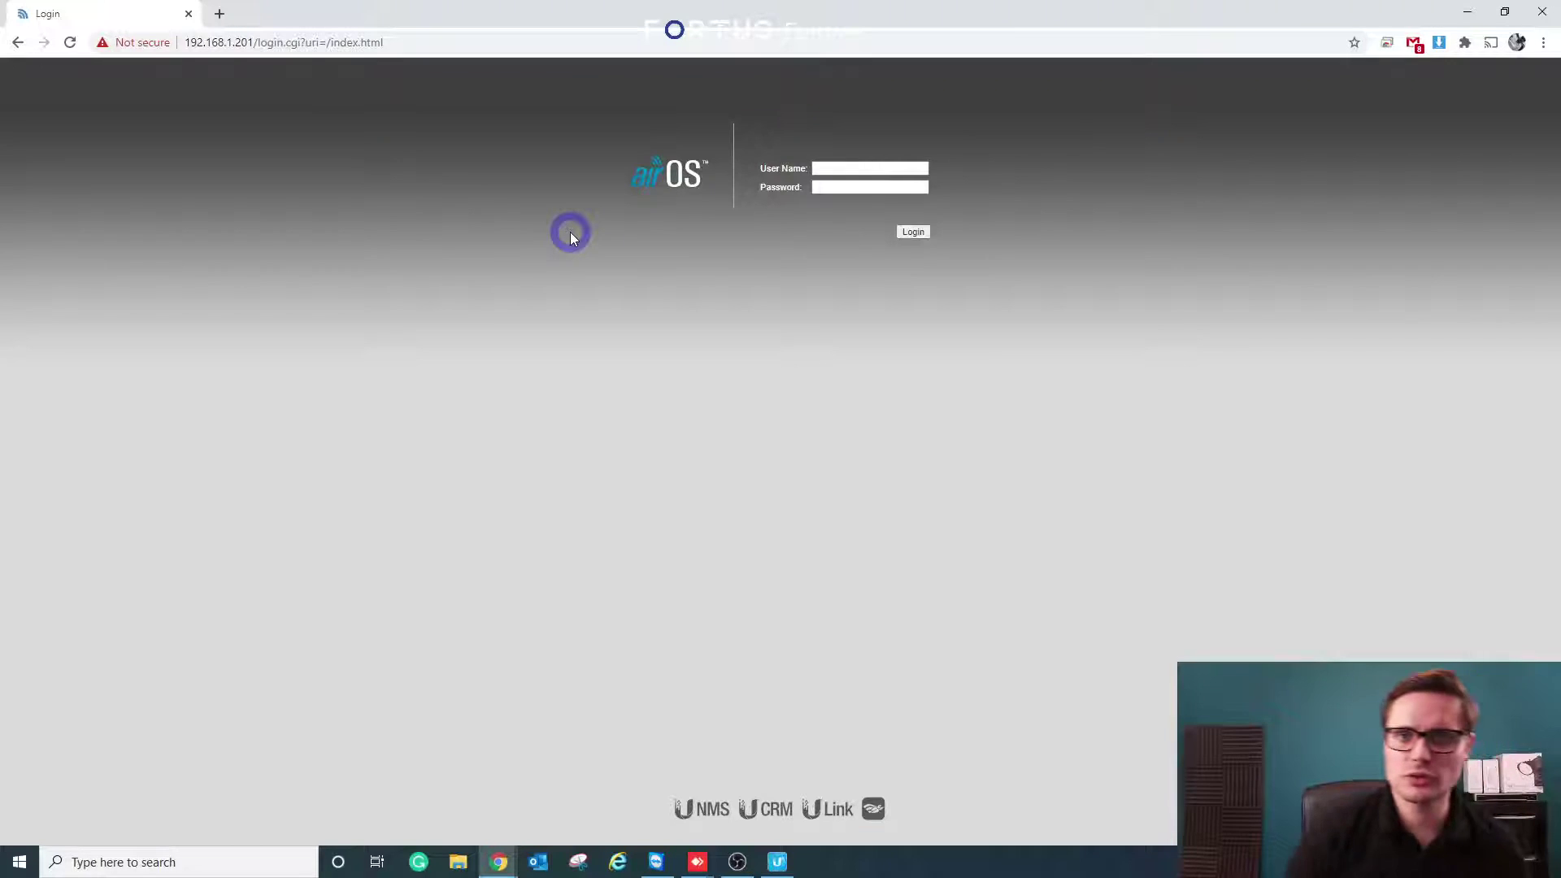
- Scan with the Device Discovery Tool and open the found host 192.168.1.20 in the browser
{"action": "left_click", "coordinate": [790, 860]}
{"action": "left_click", "coordinate": [672, 203]}
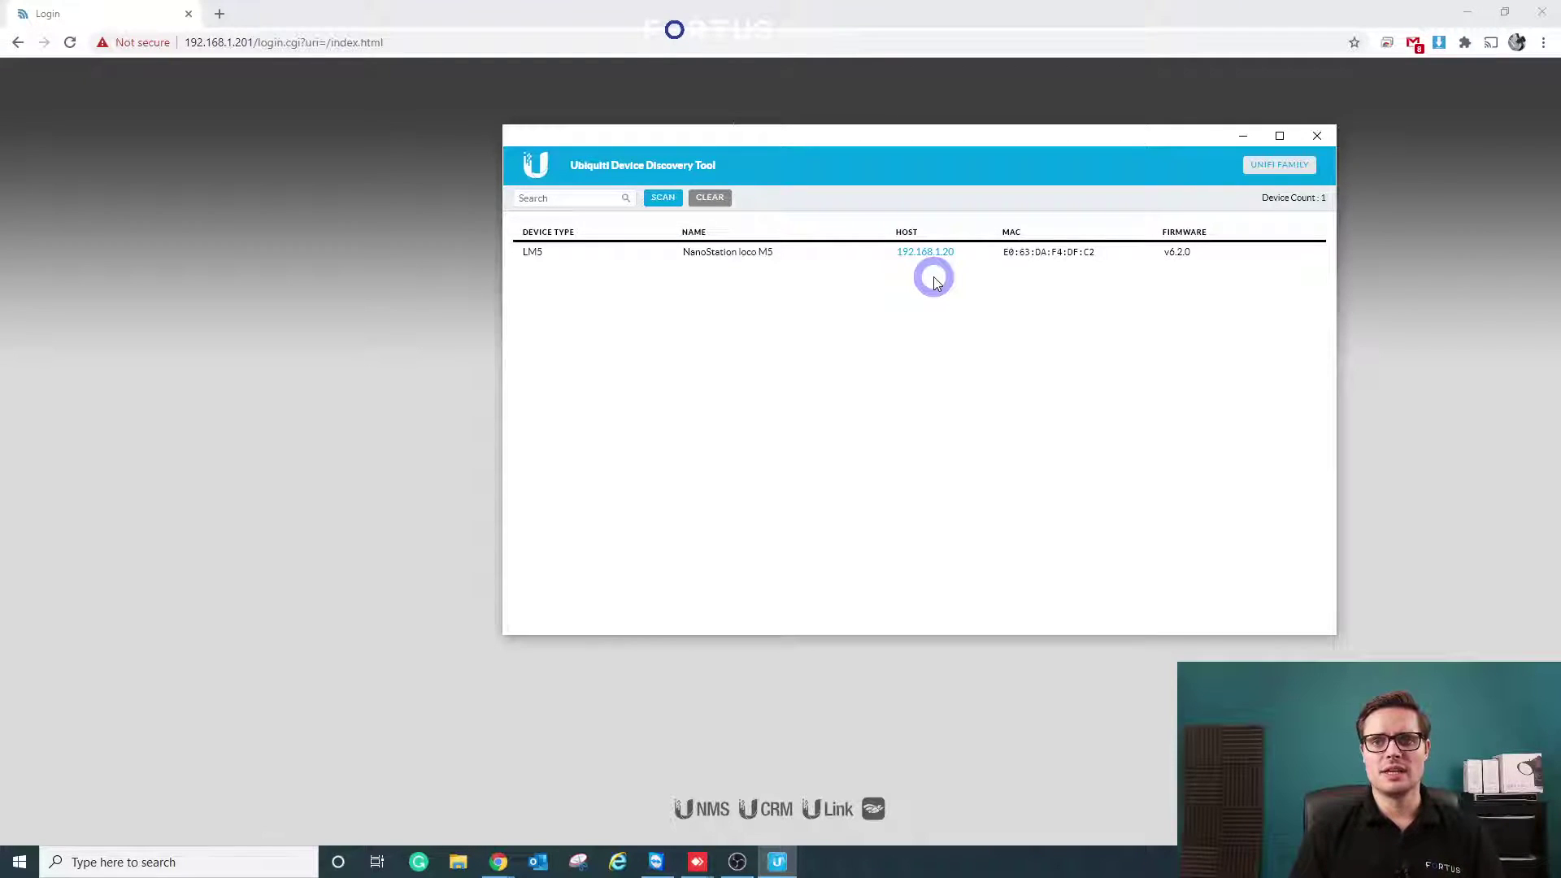
{"action": "left_click", "coordinate": [925, 254]}
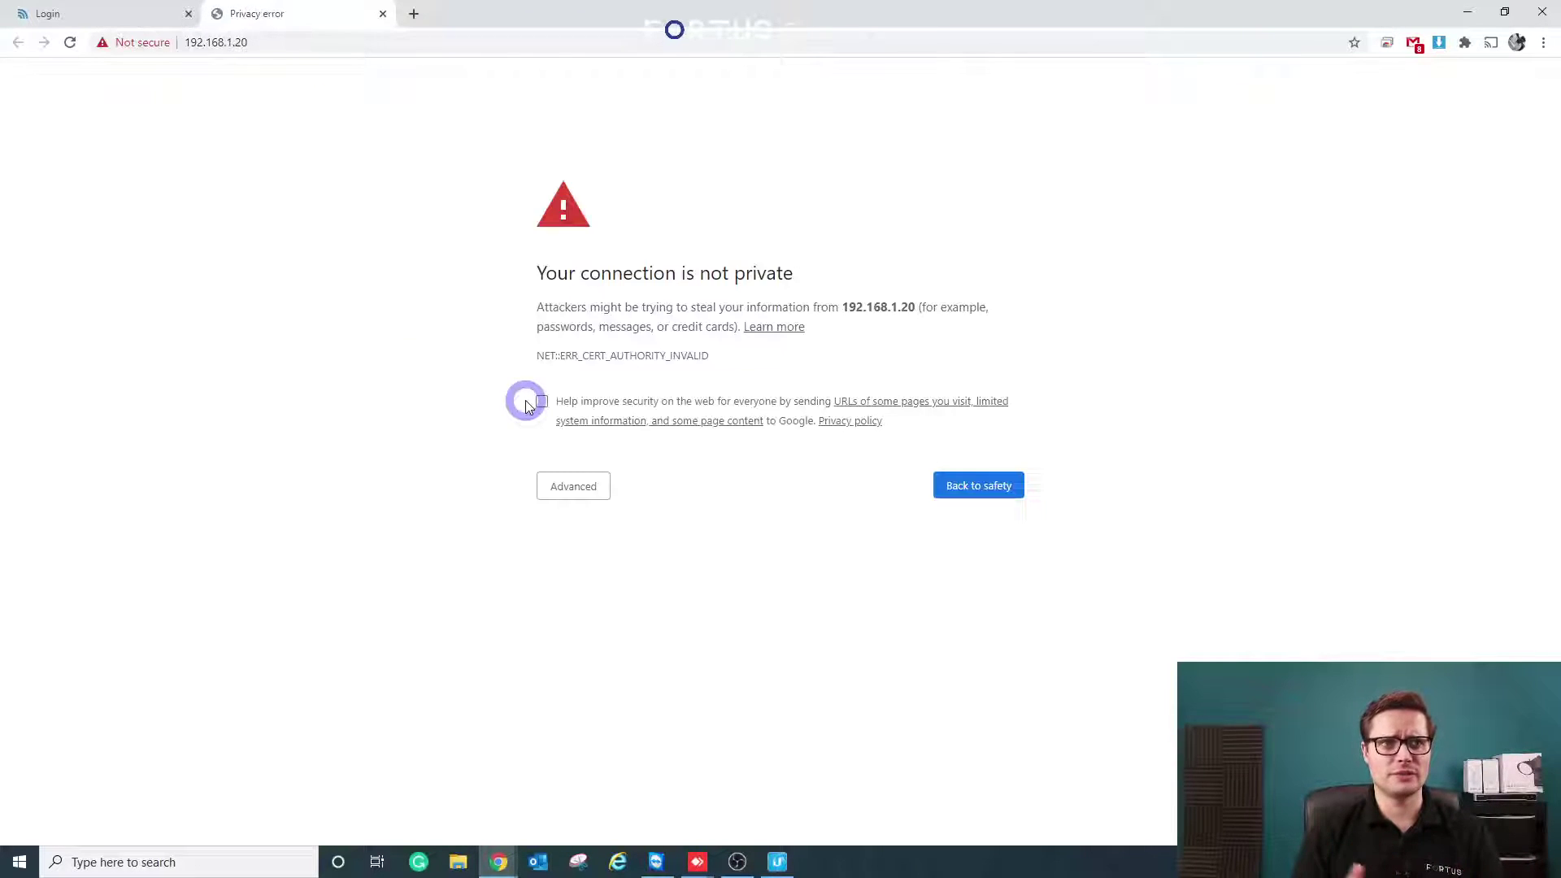
- Proceed past the certificate warning and enter the default user name and password
{"action": "left_click", "coordinate": [573, 487]}
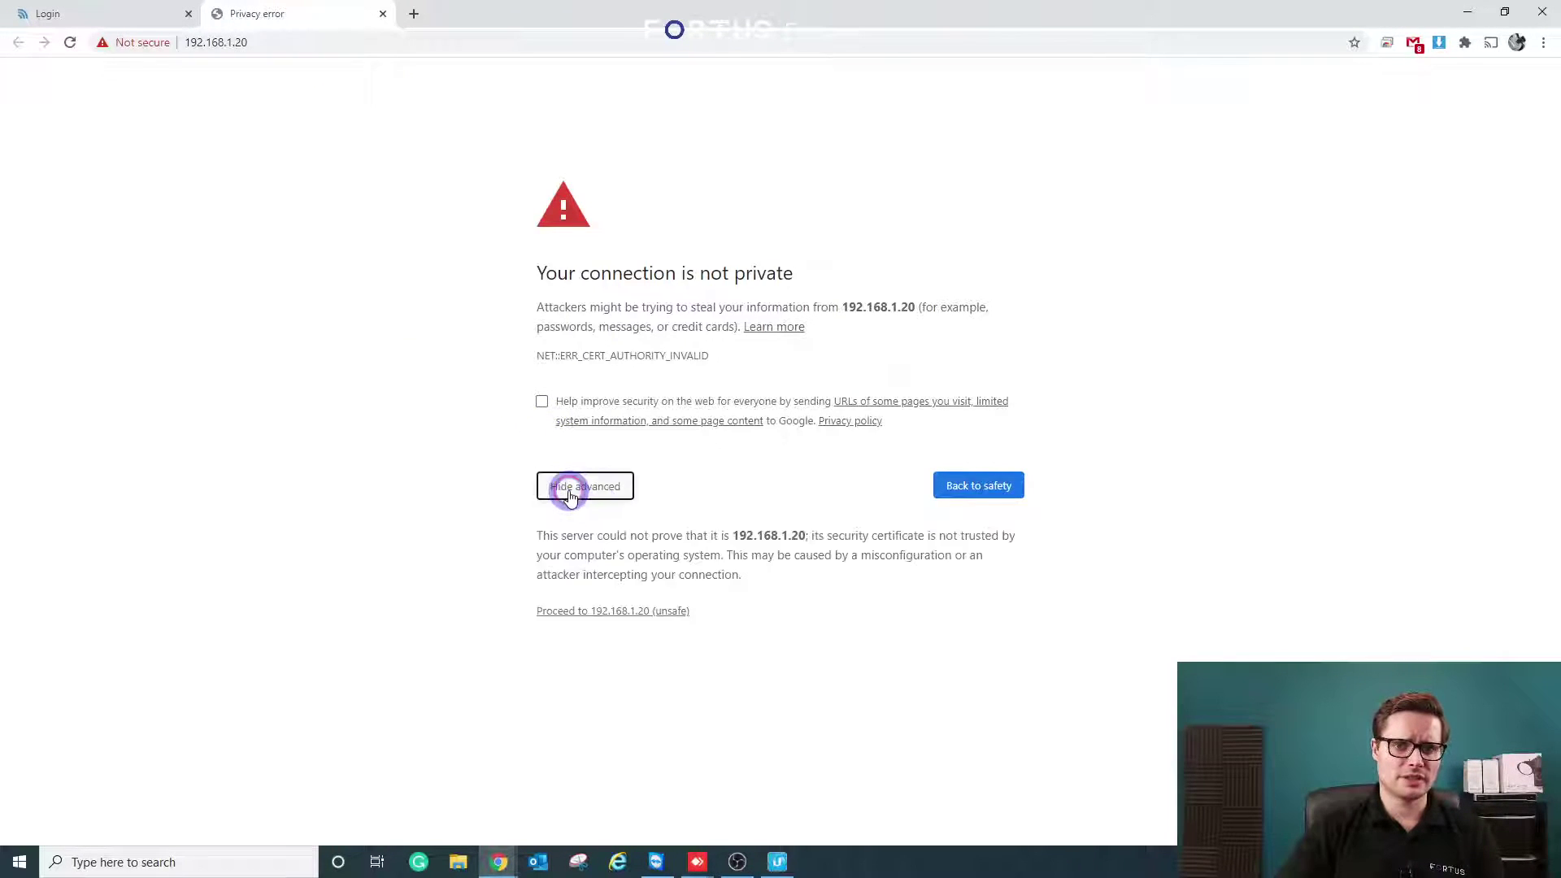
{"action": "left_click", "coordinate": [592, 611]}
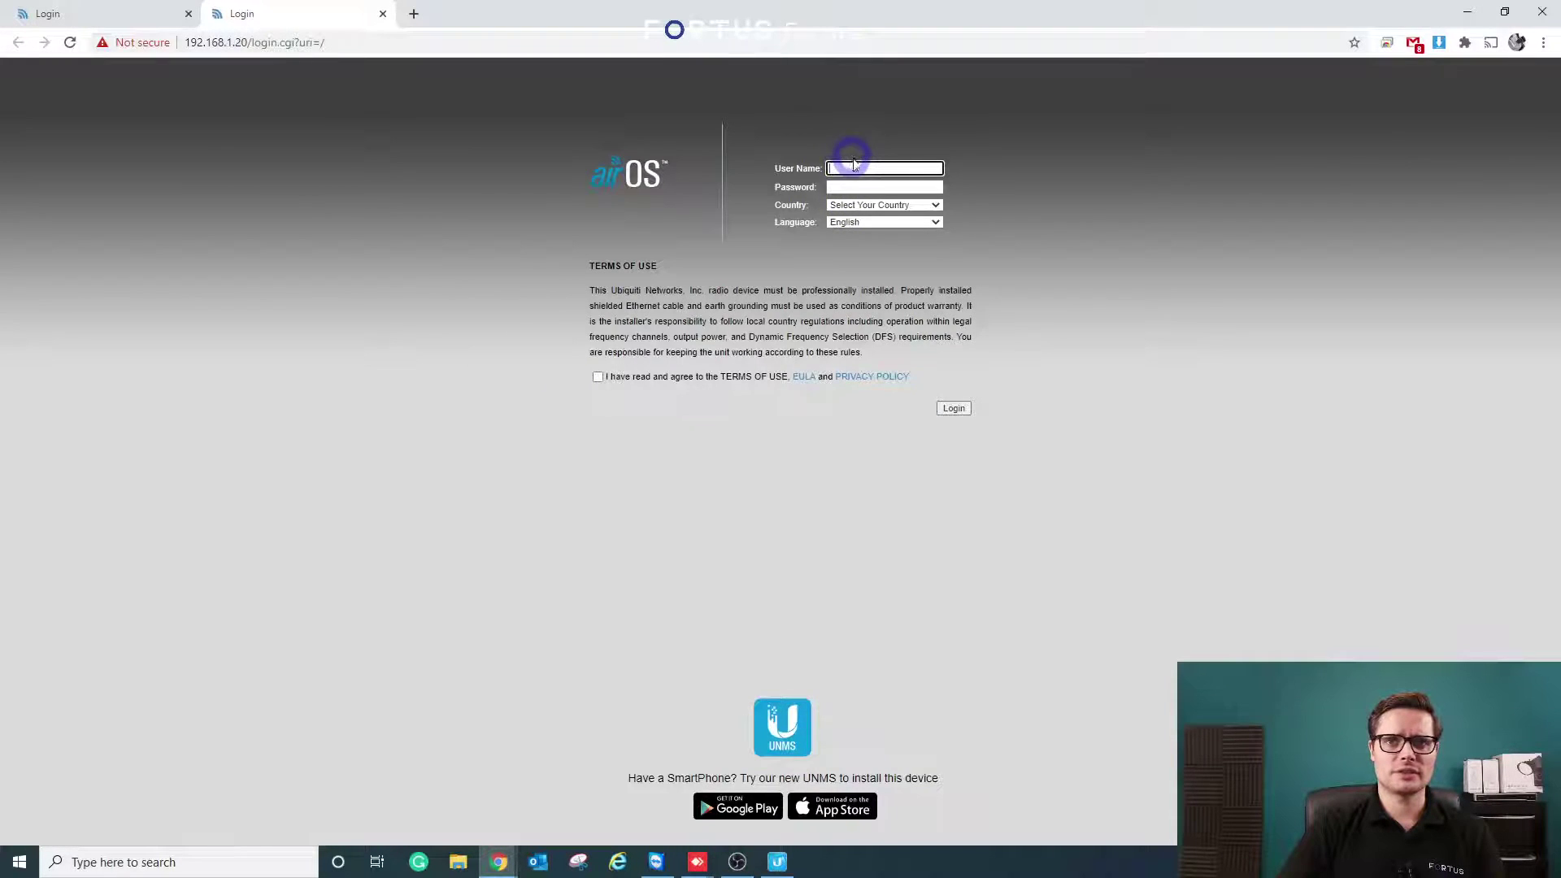
{"action": "left_click", "coordinate": [854, 166]}
{"action": "type", "text": "ubnt"}
{"action": "key", "text": "Tab"}
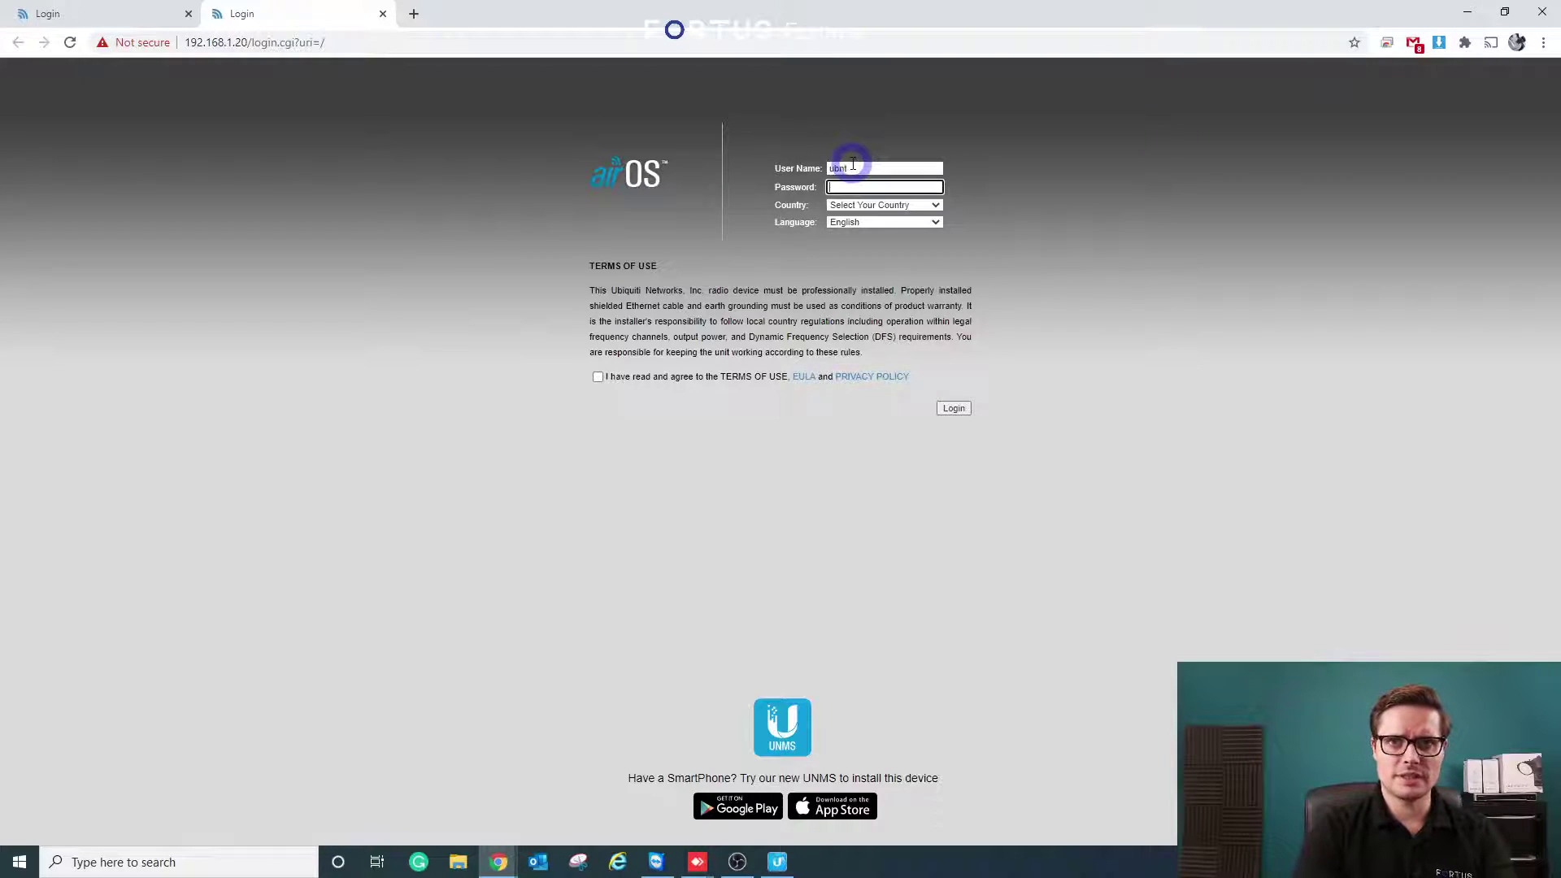
{"action": "type", "text": "ubnt"}
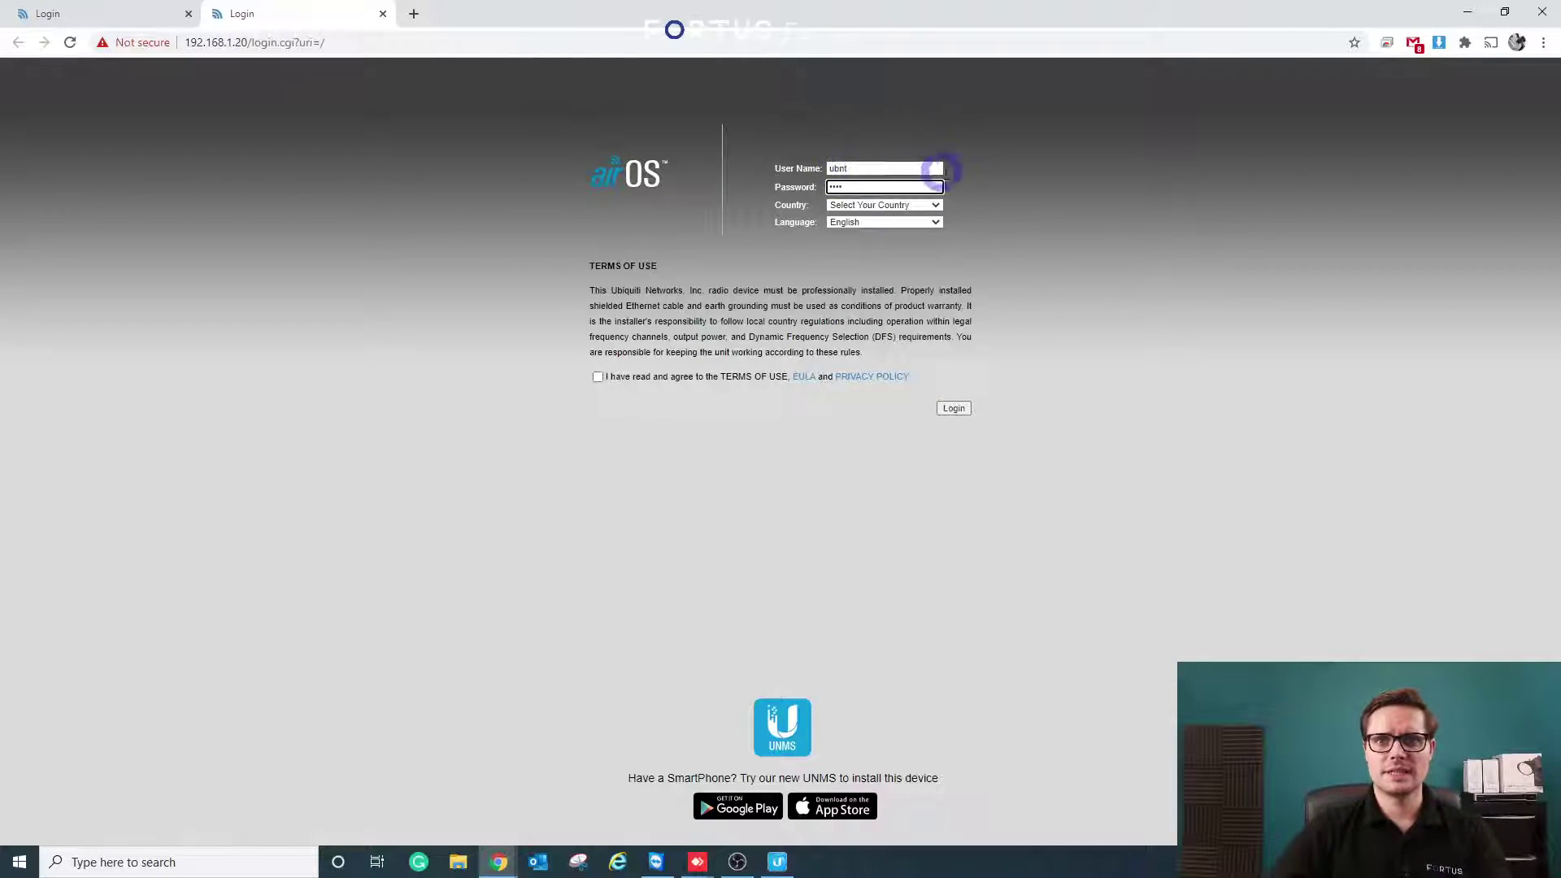
- Set the country to Ireland, accept the terms of use, and log in
{"action": "left_click", "coordinate": [936, 203]}
{"action": "key", "text": "i"}
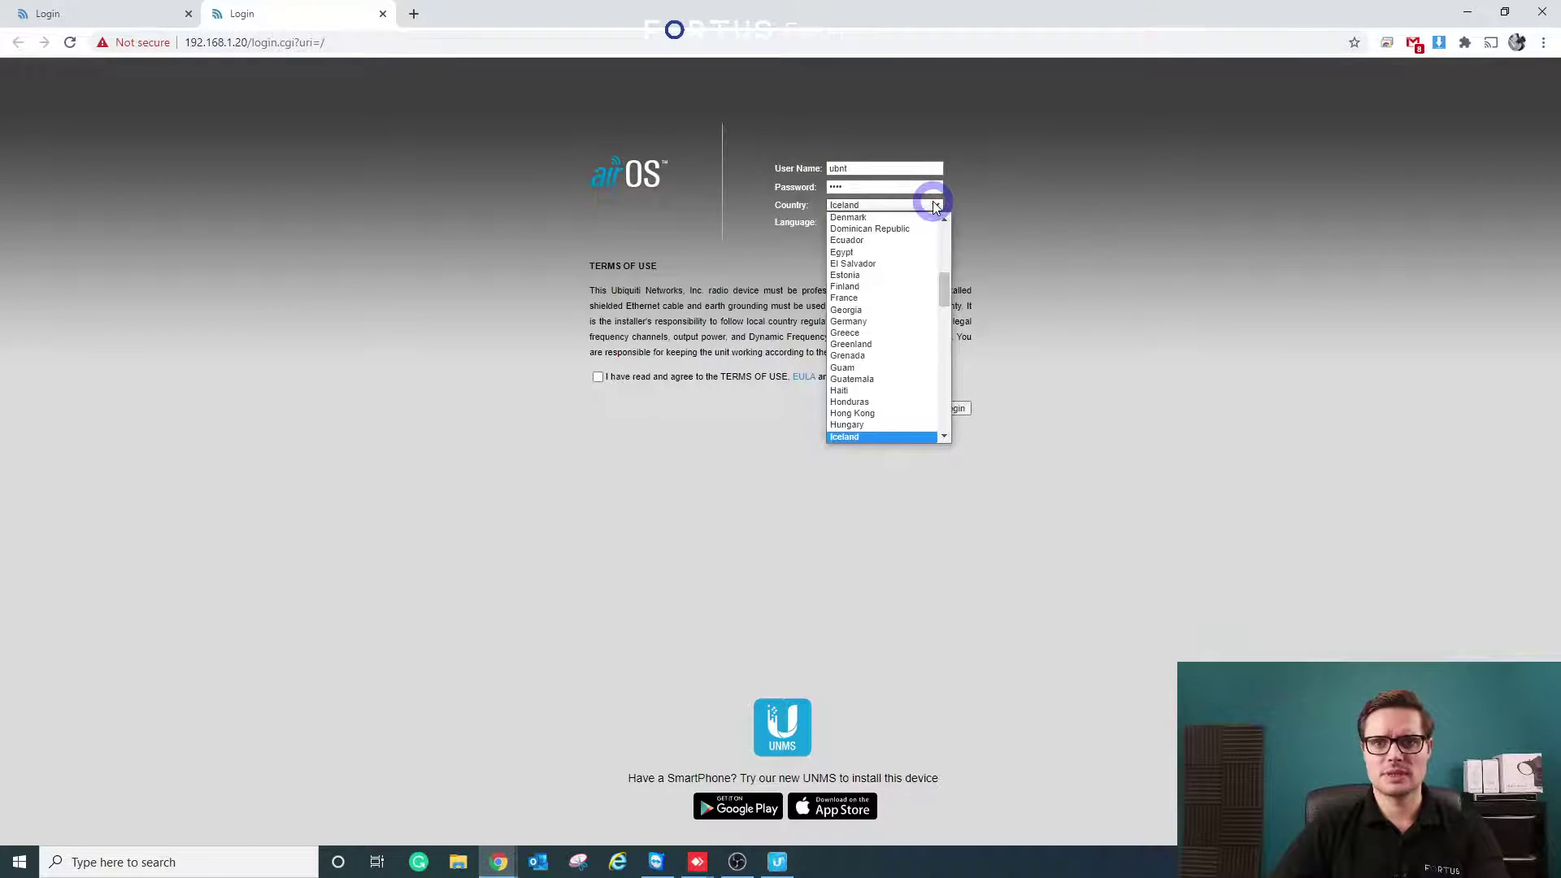
{"action": "key", "text": "i"}
{"action": "key", "text": "i"}
{"action": "key", "text": "i"}
{"action": "key", "text": "i"}
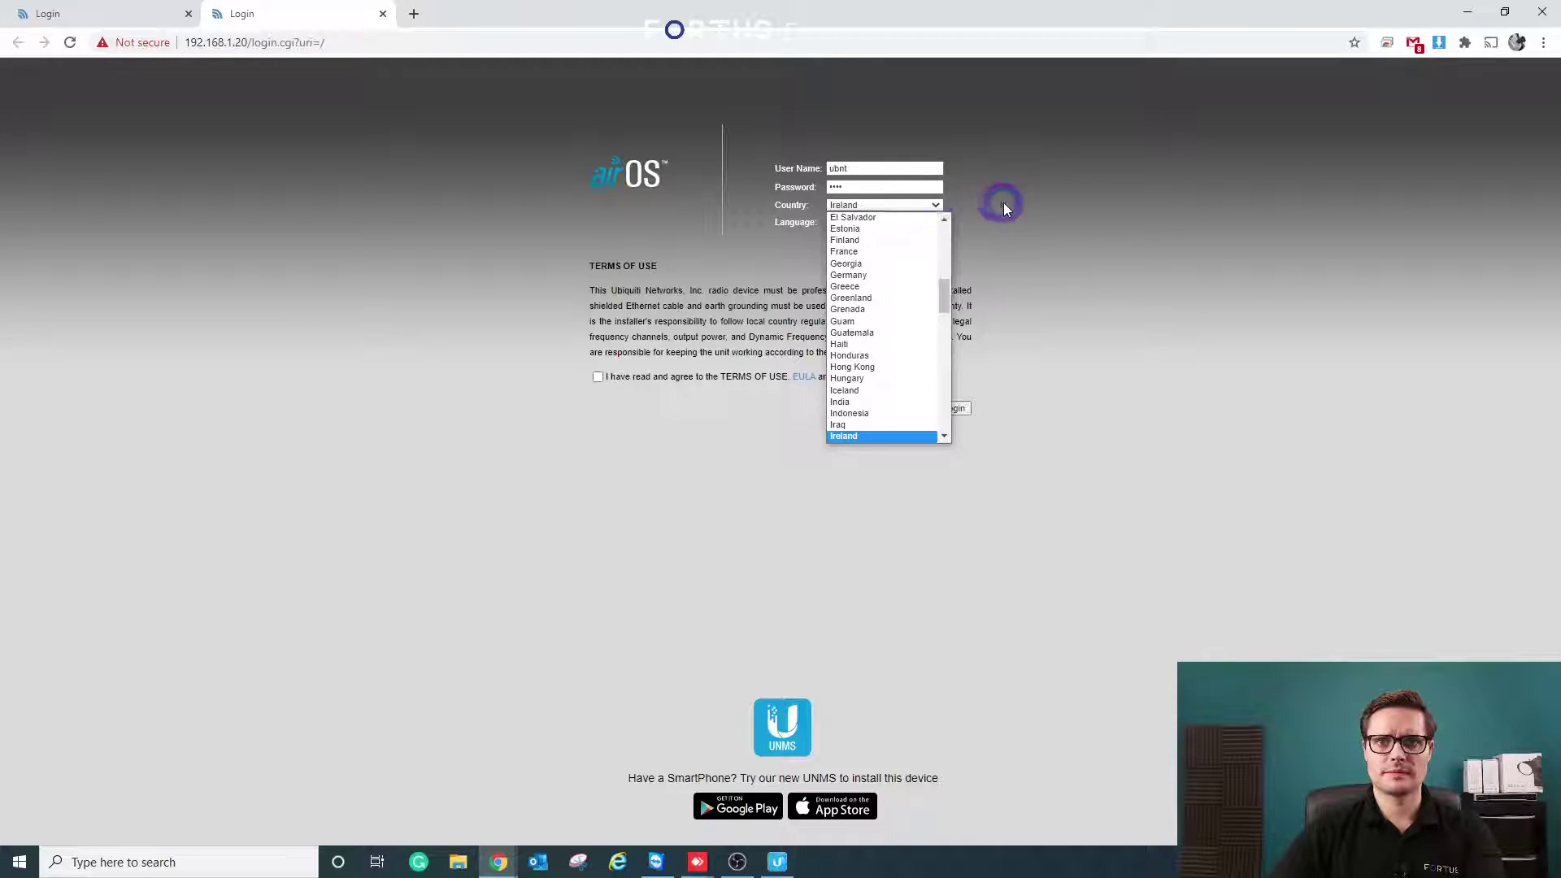
{"action": "left_click", "coordinate": [1004, 204]}
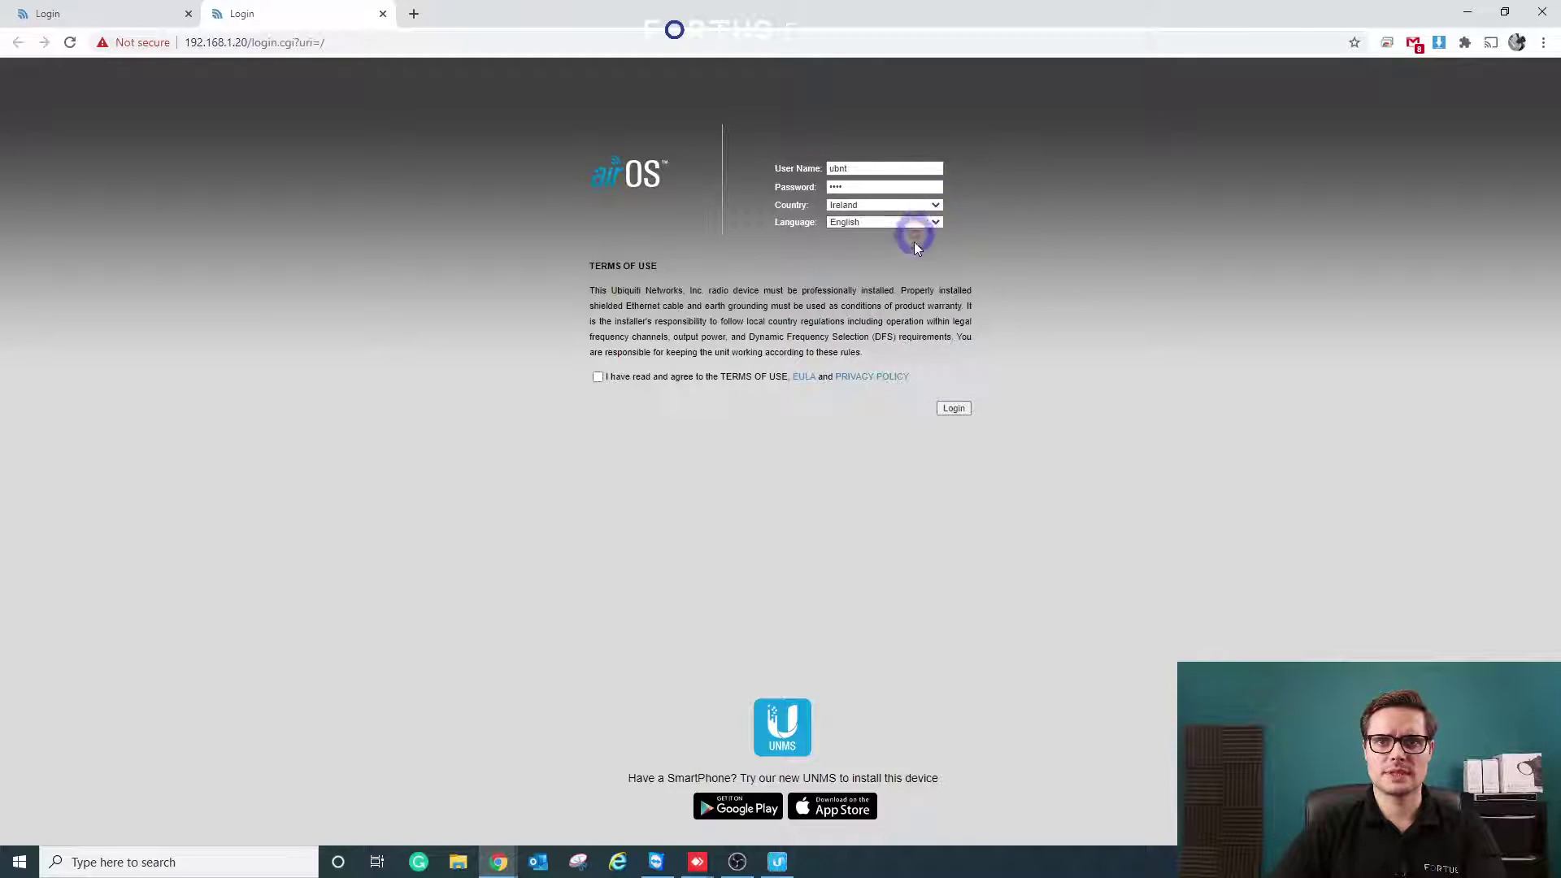
{"action": "left_click", "coordinate": [599, 377]}
{"action": "left_click", "coordinate": [955, 408]}
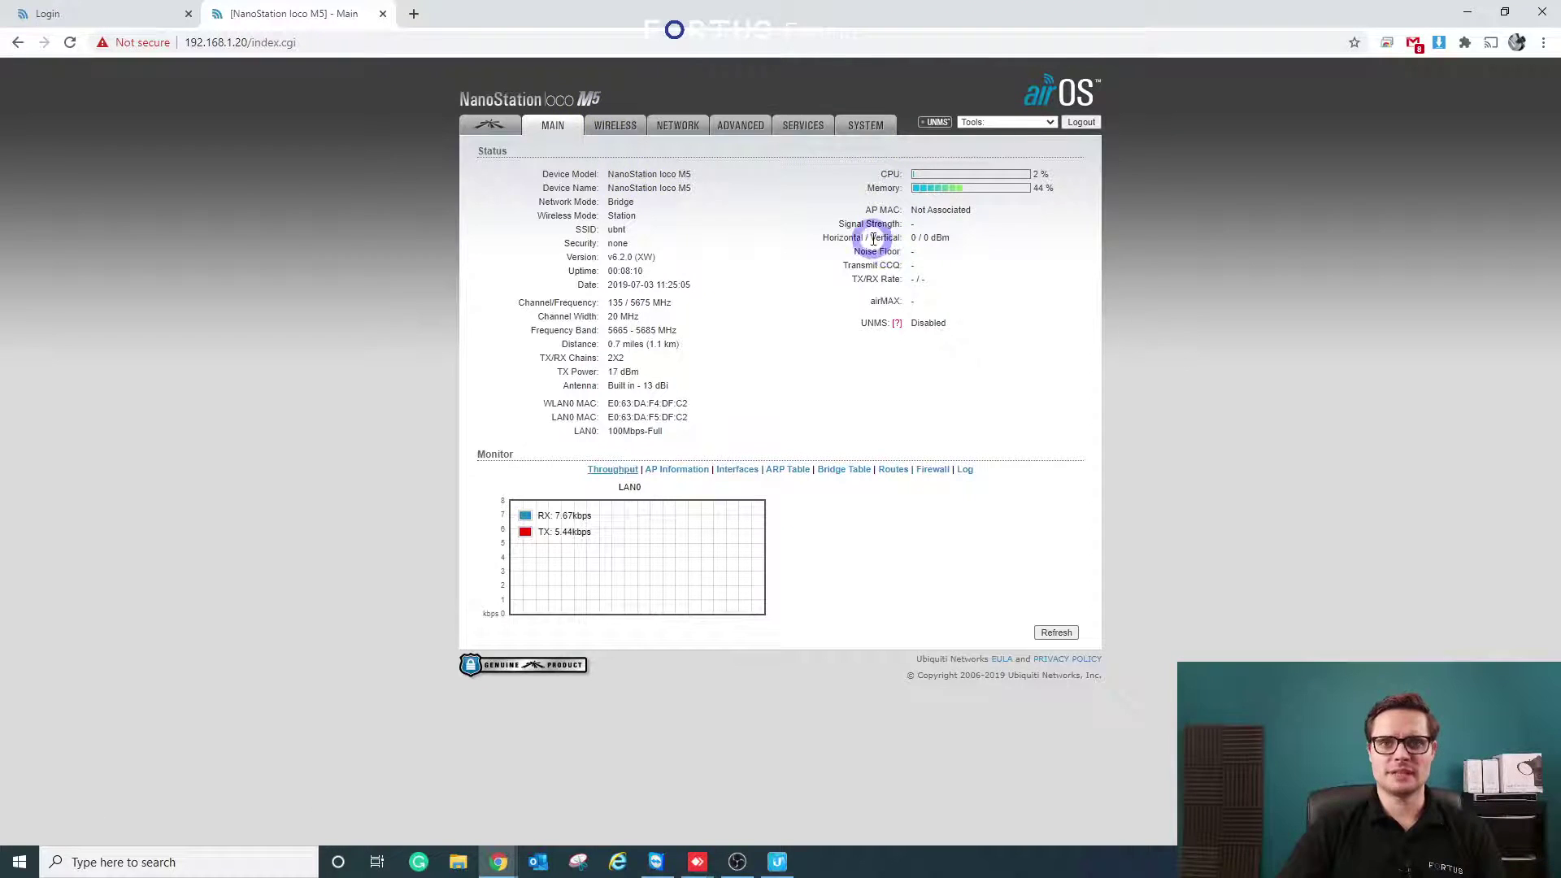
- Keep the wireless mode as Station and enable WDS
{"action": "left_click", "coordinate": [607, 133]}
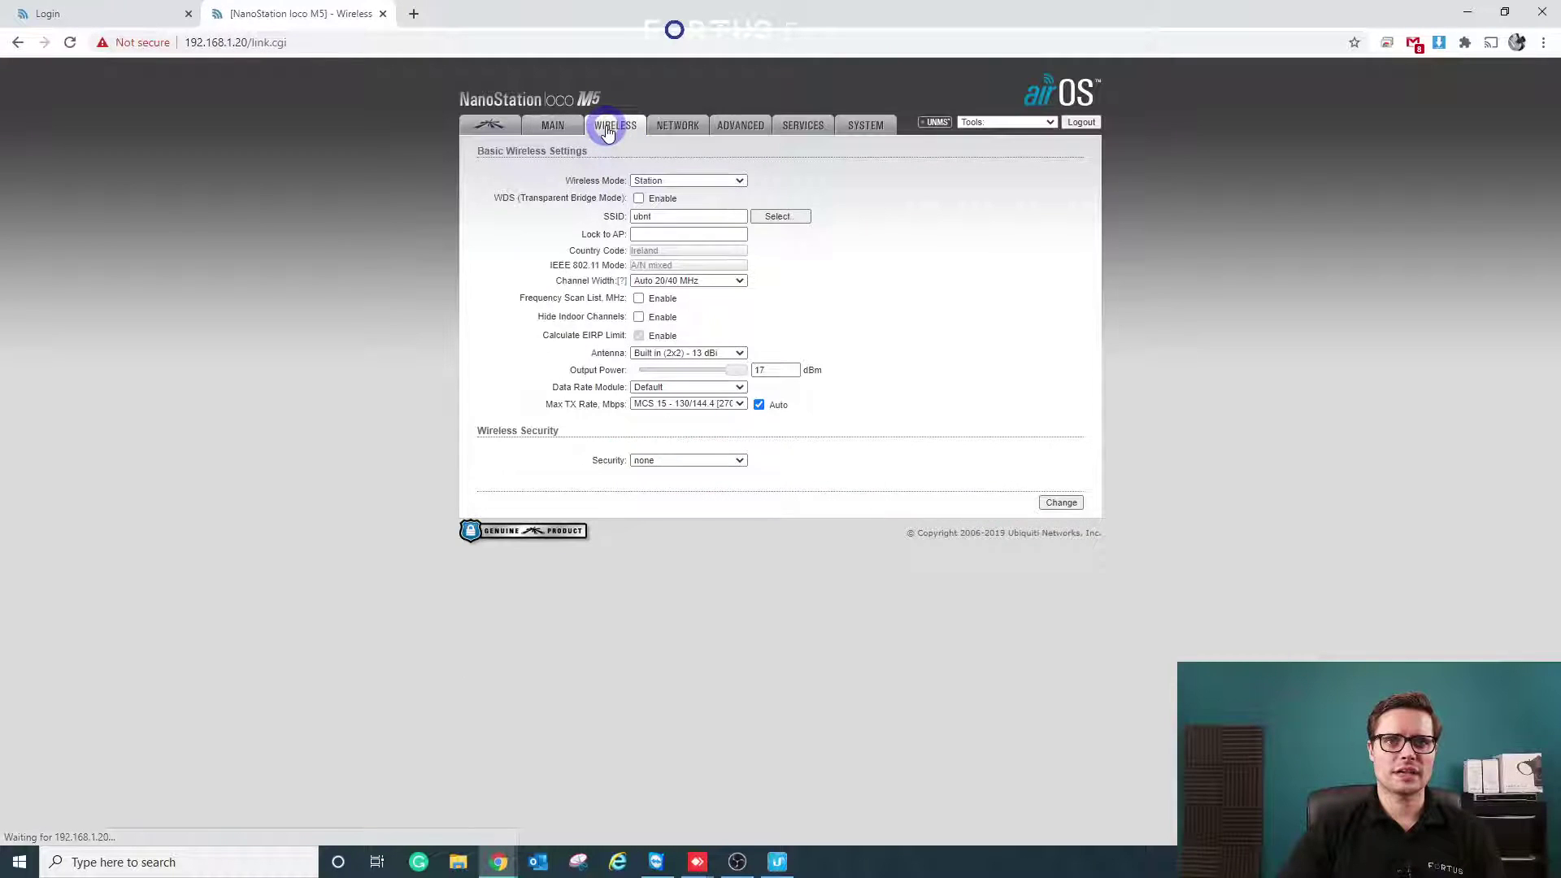
{"action": "left_click", "coordinate": [659, 180]}
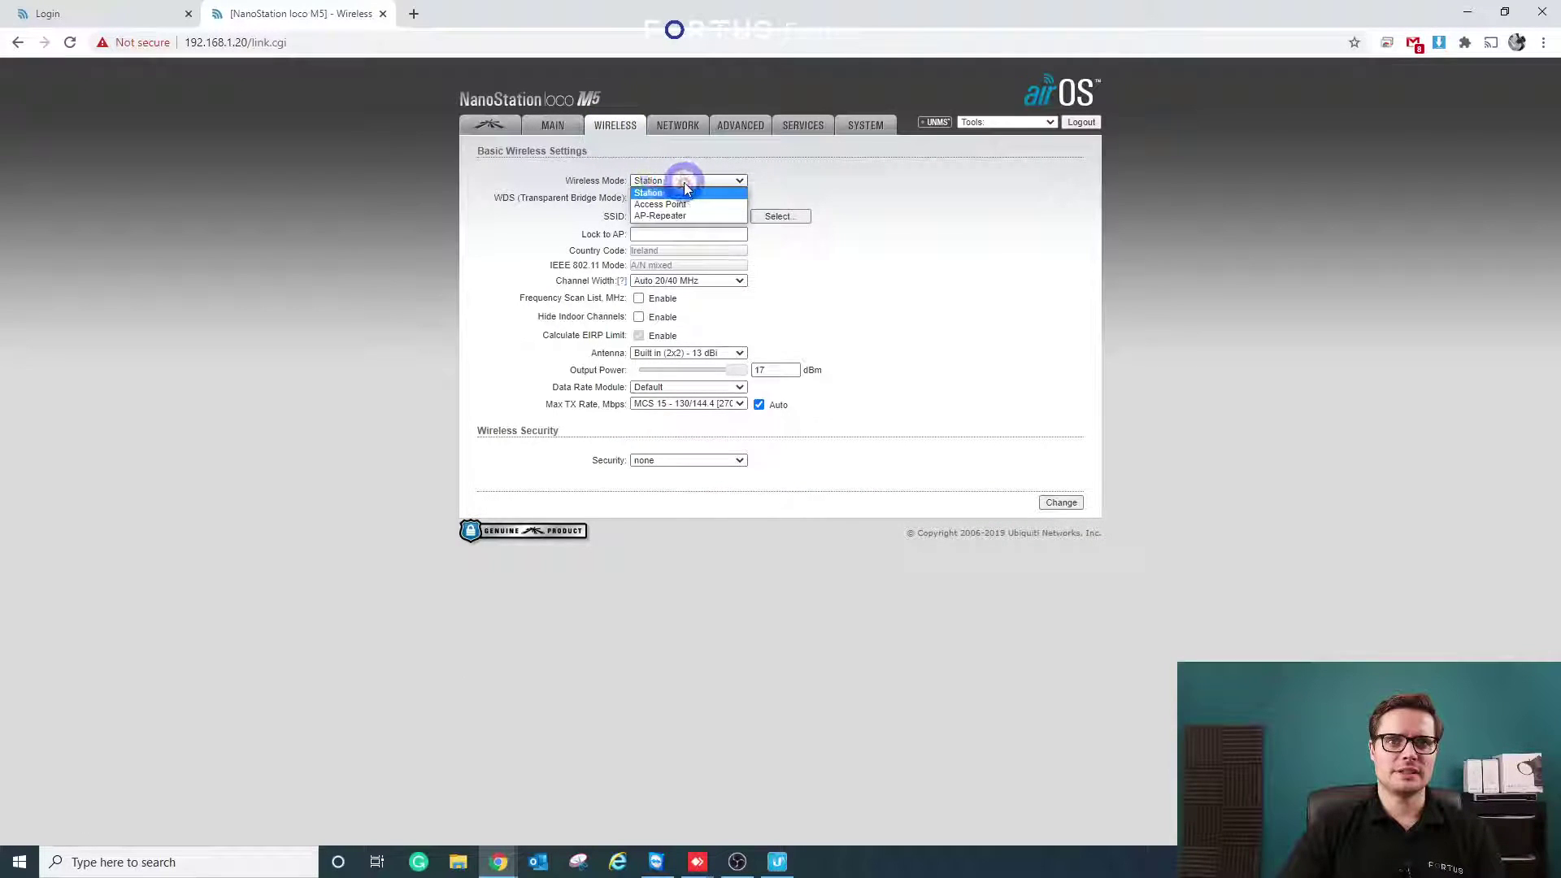
{"action": "left_click", "coordinate": [684, 192]}
{"action": "left_click", "coordinate": [639, 199]}
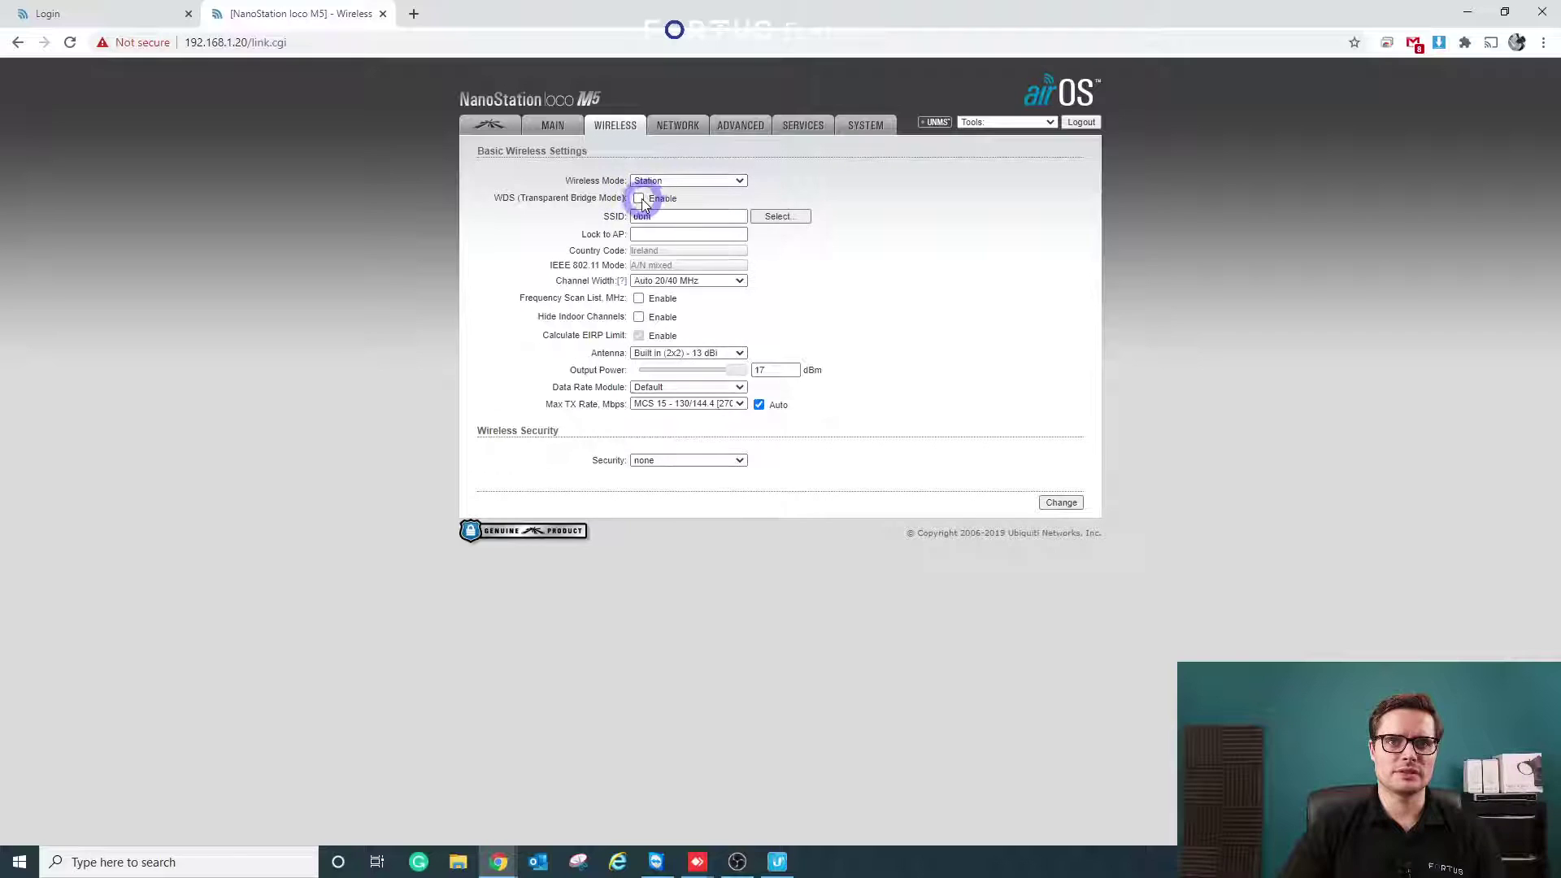
- Select Fortus AP from the site survey and lock the station to that access point
{"action": "left_click", "coordinate": [768, 217]}
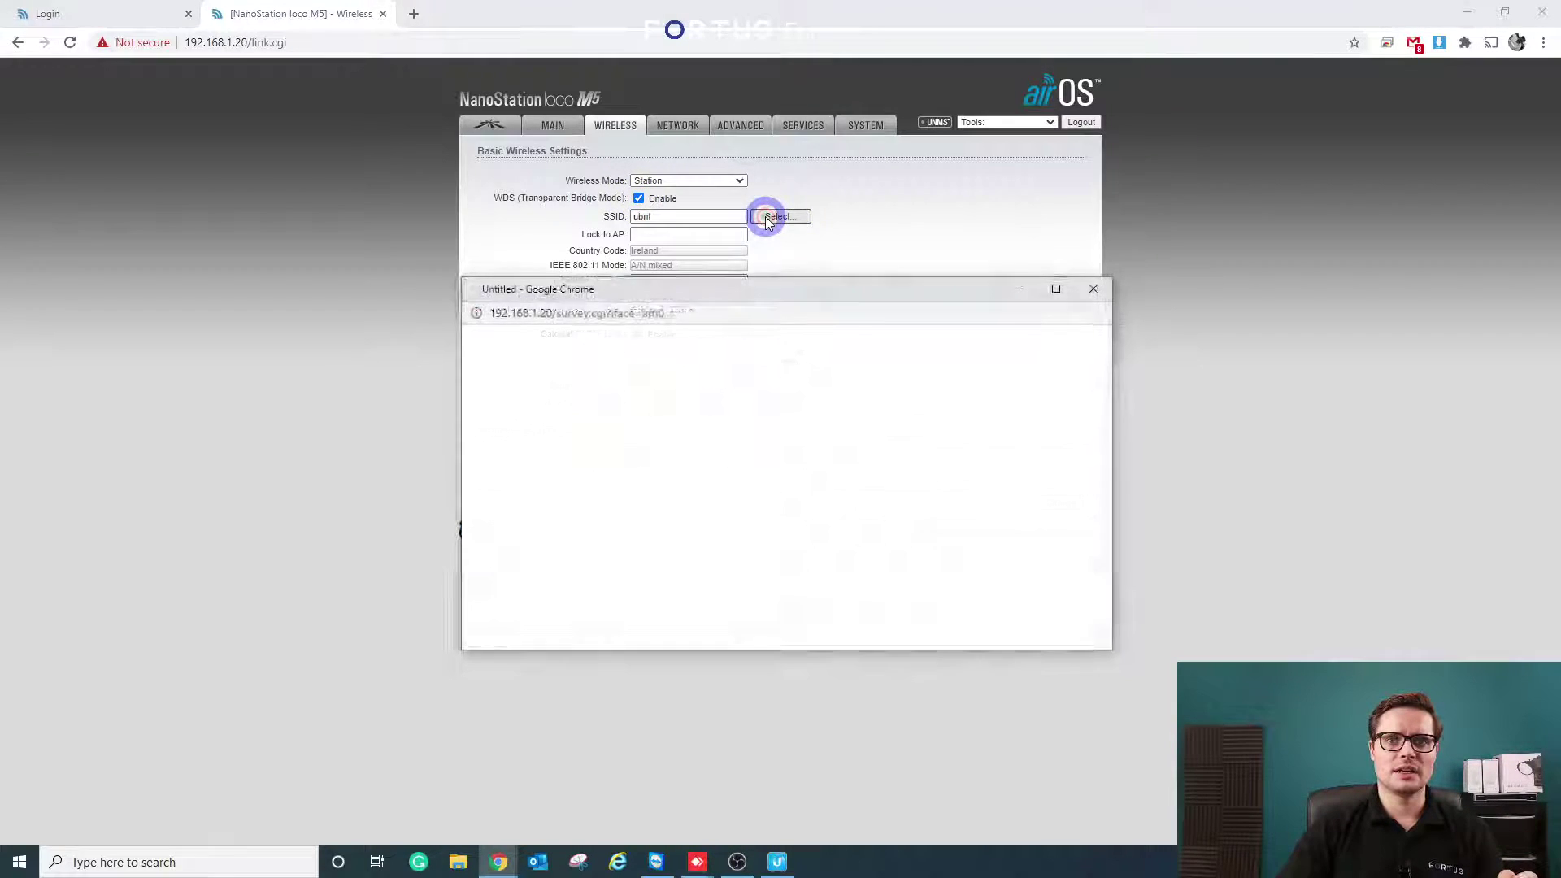
{"action": "left_click_drag", "start_coordinate": [808, 289], "coordinate": [1198, 161]}
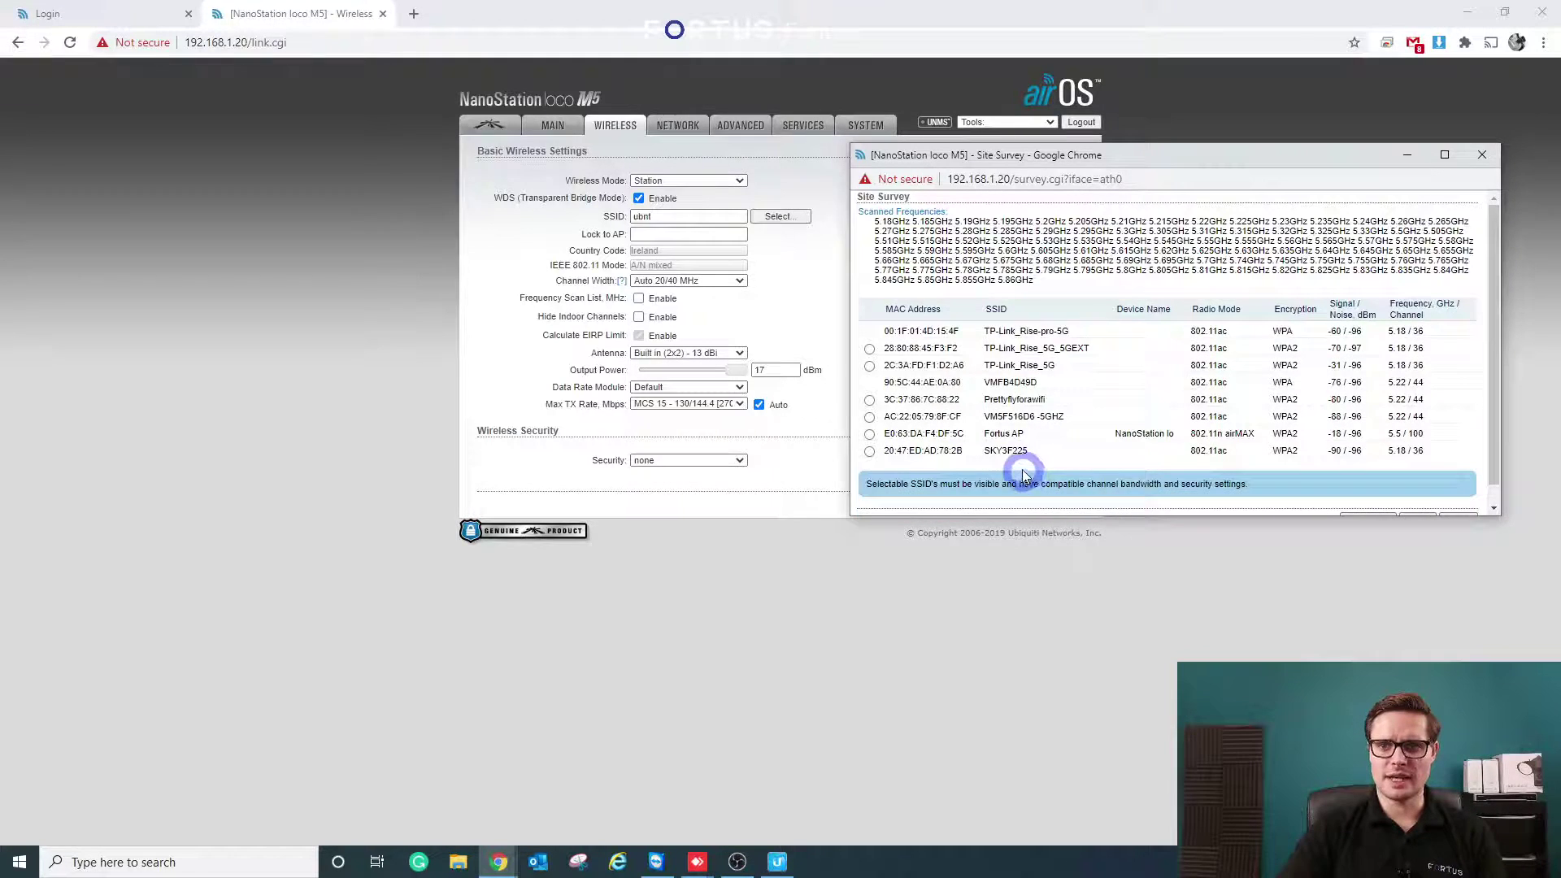
{"action": "left_click", "coordinate": [869, 435]}
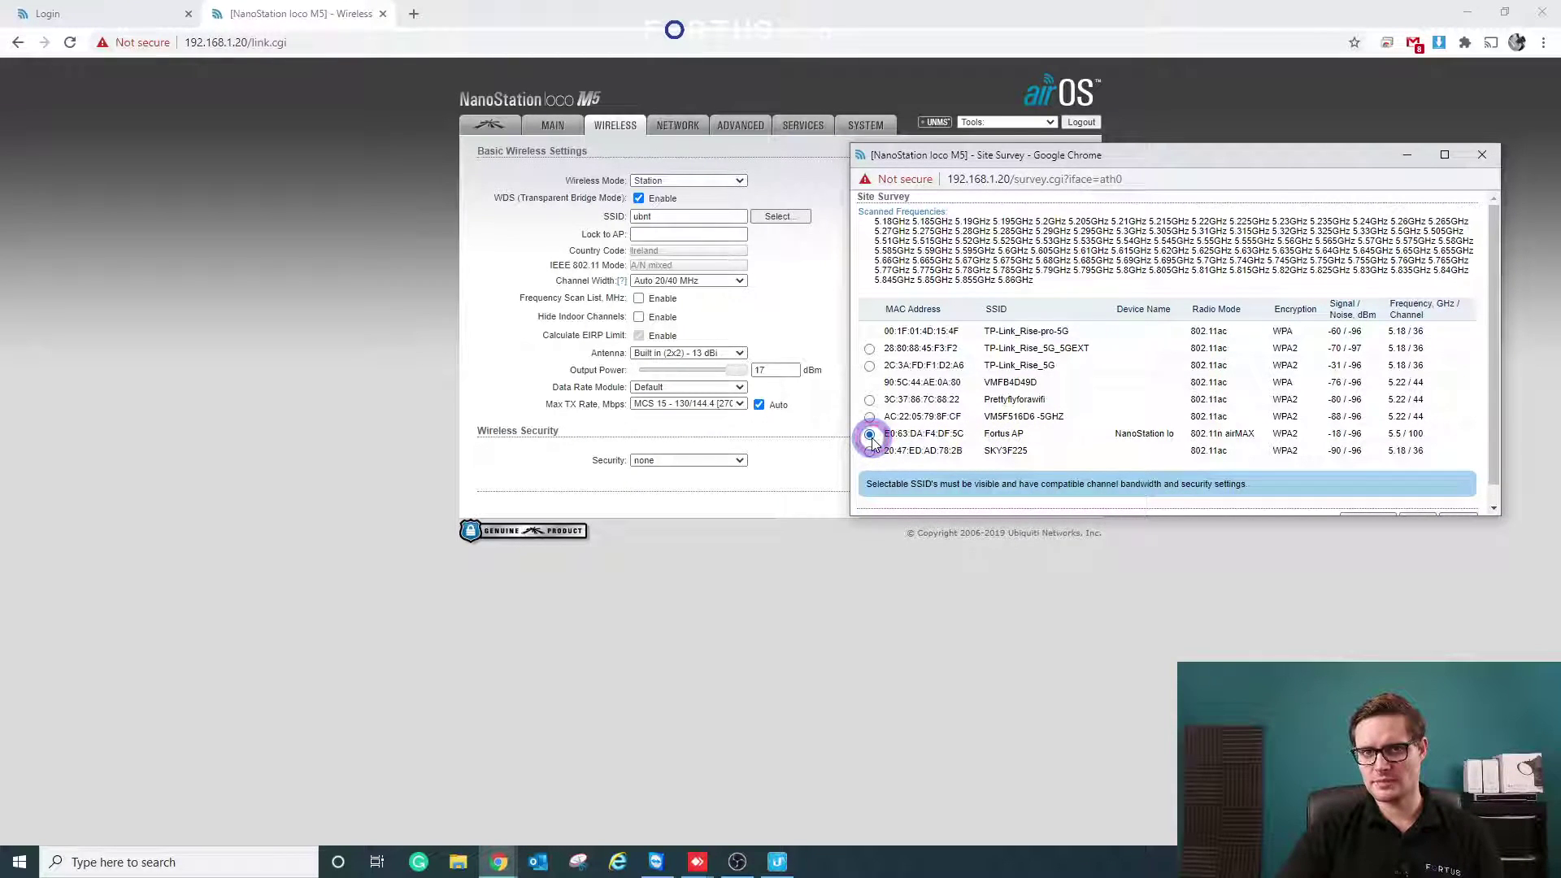
{"action": "left_click_drag", "start_coordinate": [1078, 155], "coordinate": [1114, 135]}
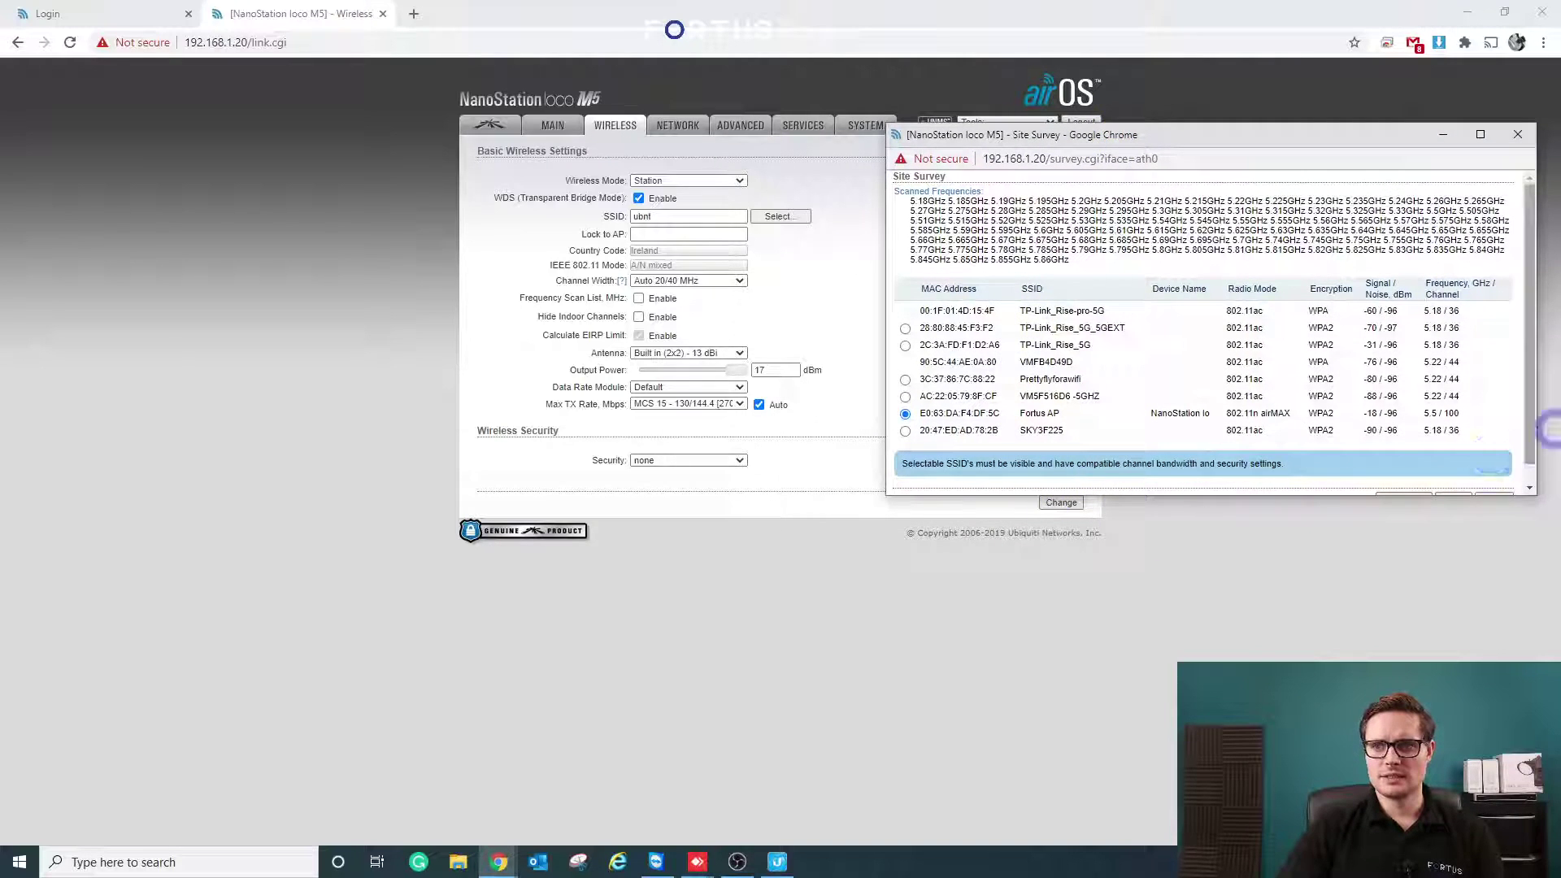
{"action": "scroll", "coordinate": [1183, 350], "scroll_direction": "down", "scroll_amount": 1}
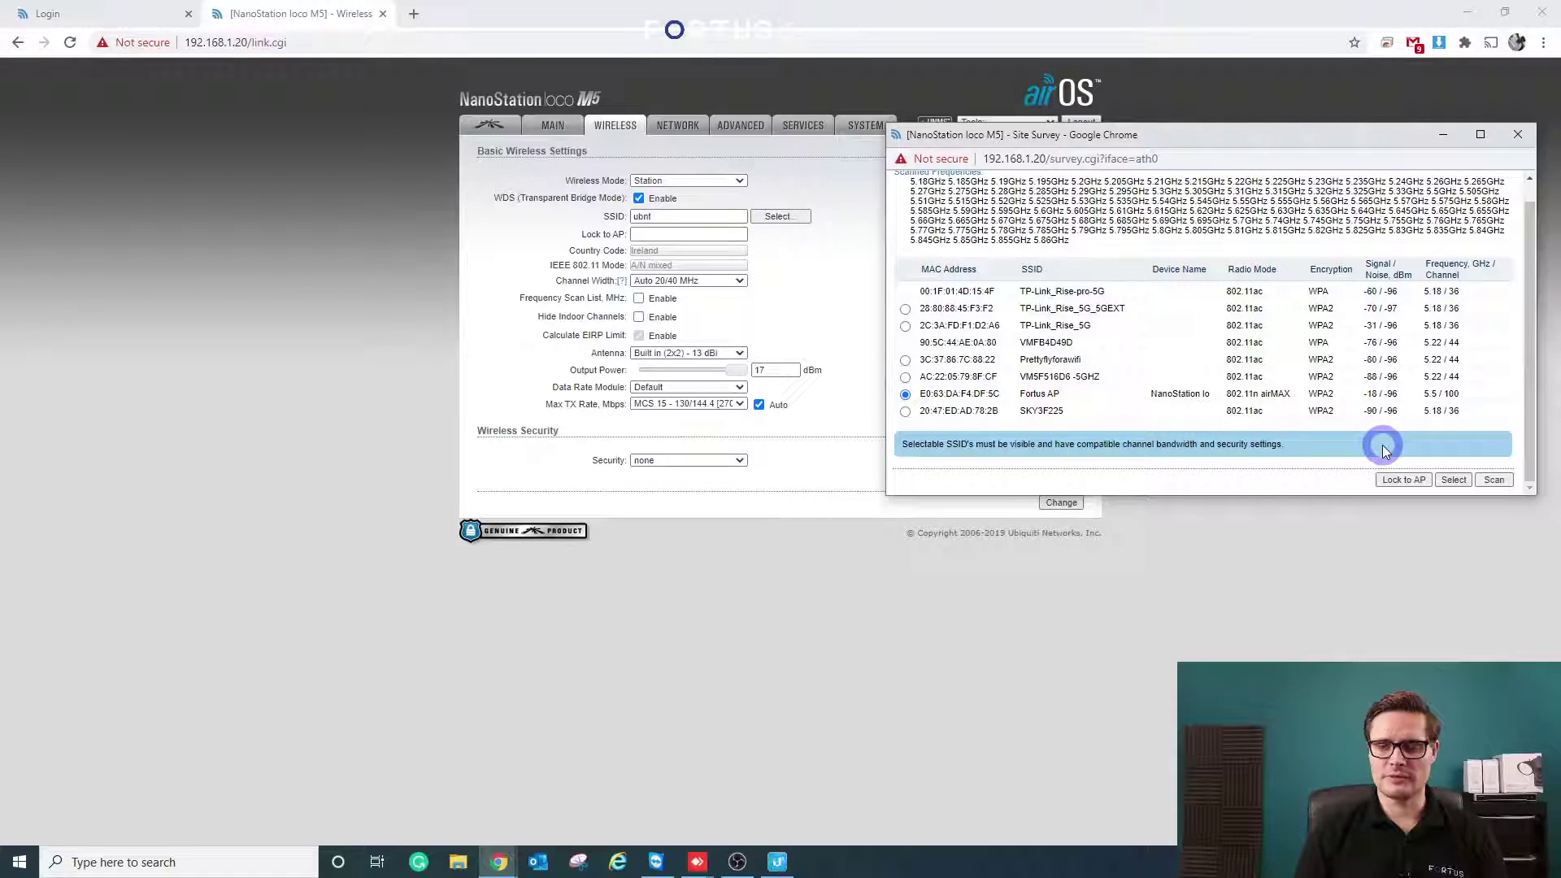
{"action": "left_click", "coordinate": [1415, 481]}
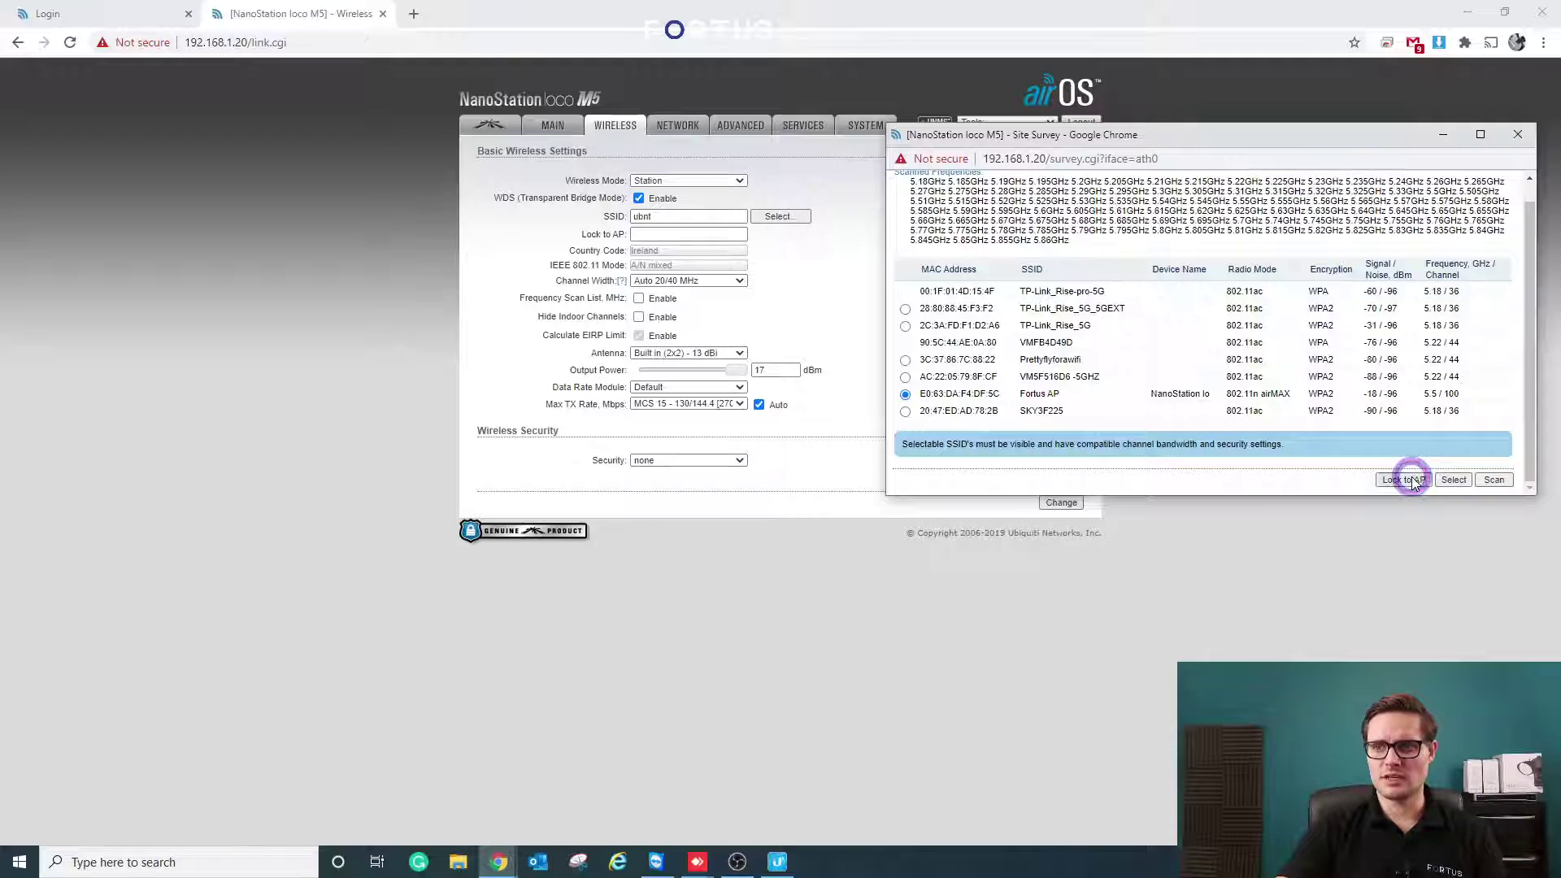
{"action": "left_click", "coordinate": [637, 494]}
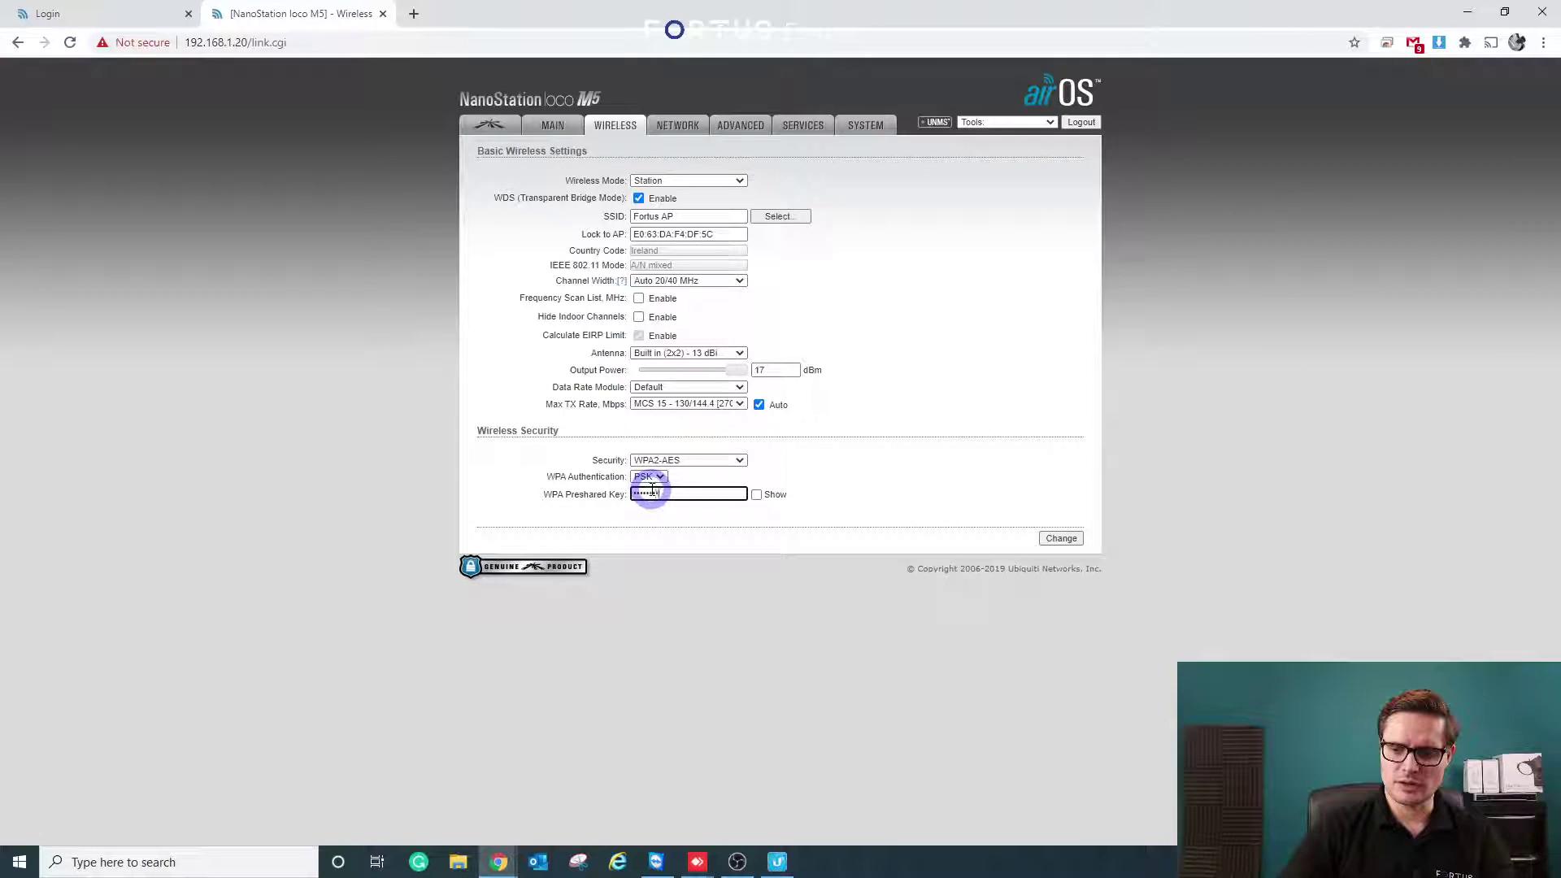
- Submit the station settings, replace the default device password, and apply the configuration
{"action": "left_click", "coordinate": [1067, 540]}
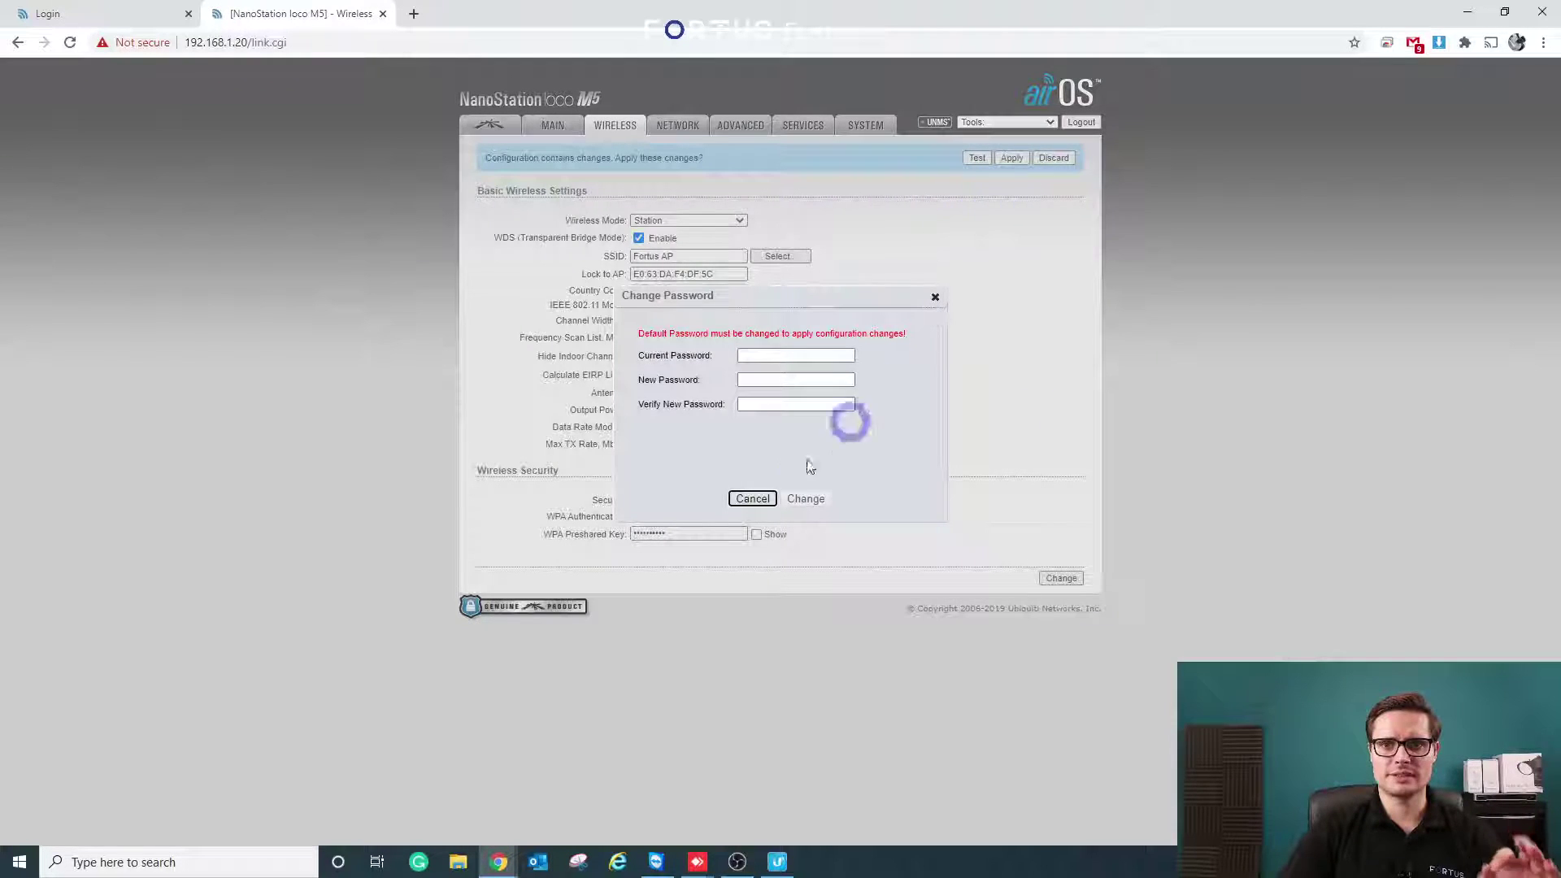
{"action": "left_click", "coordinate": [812, 356]}
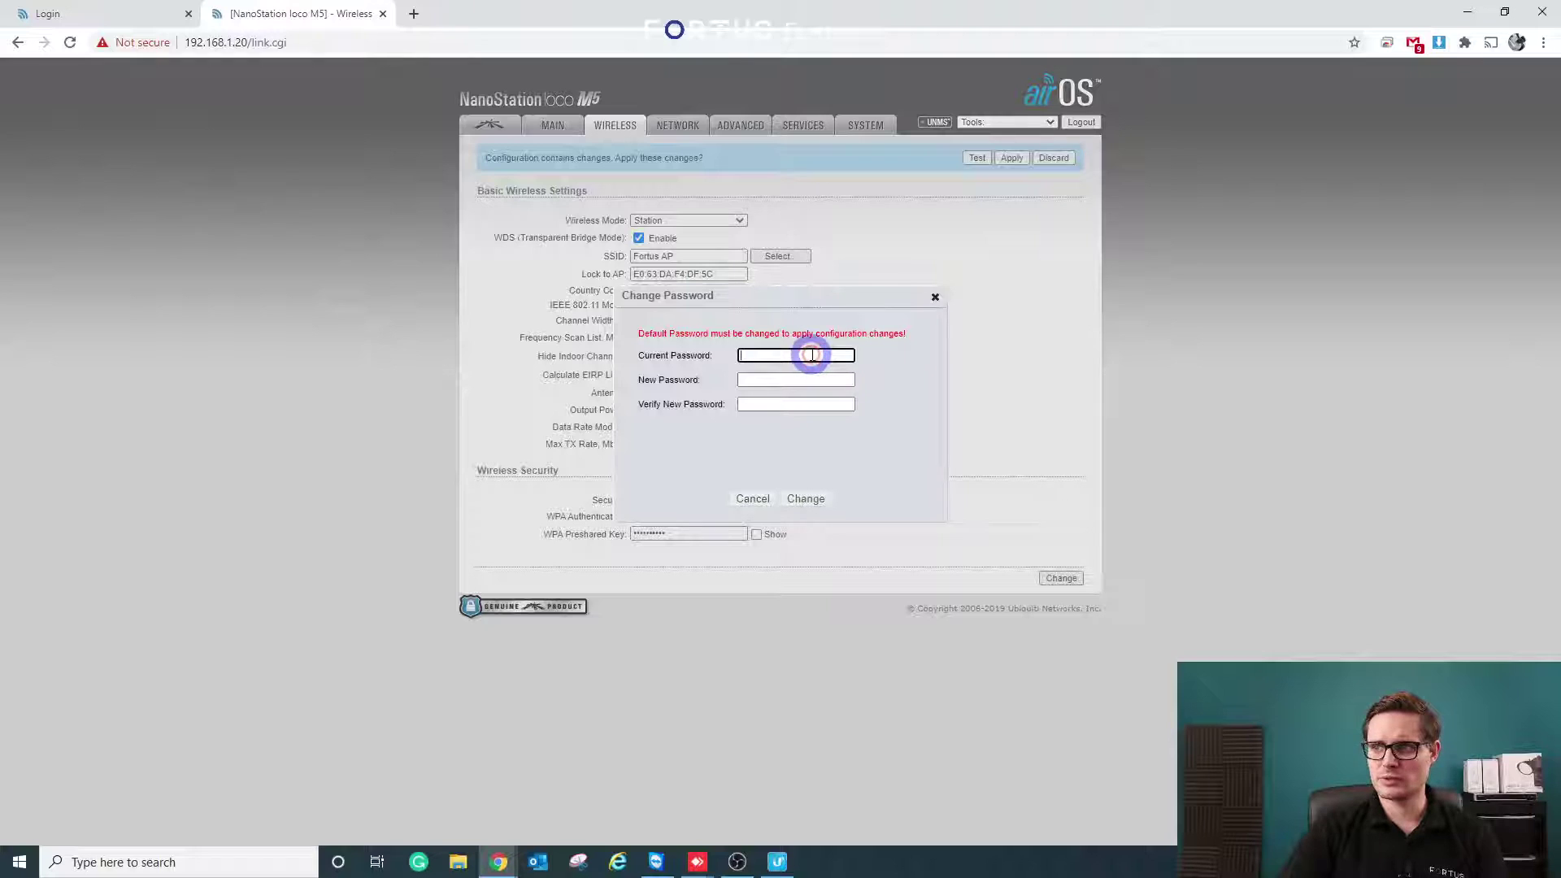
{"action": "key", "text": "Tab"}
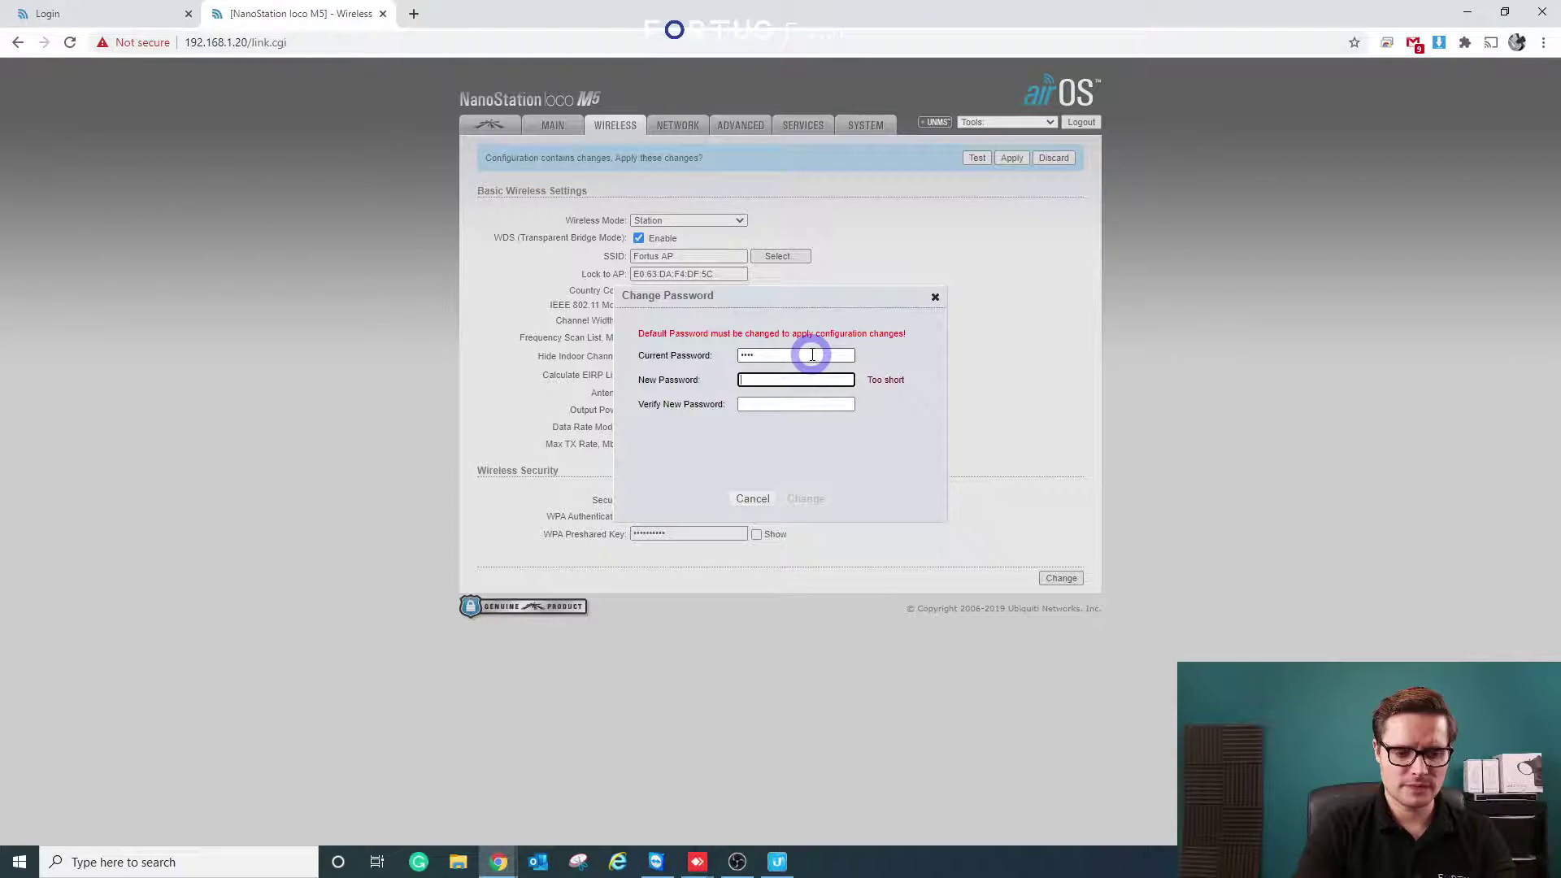
{"action": "type", "text": "admin"}
{"action": "key", "text": "Tab"}
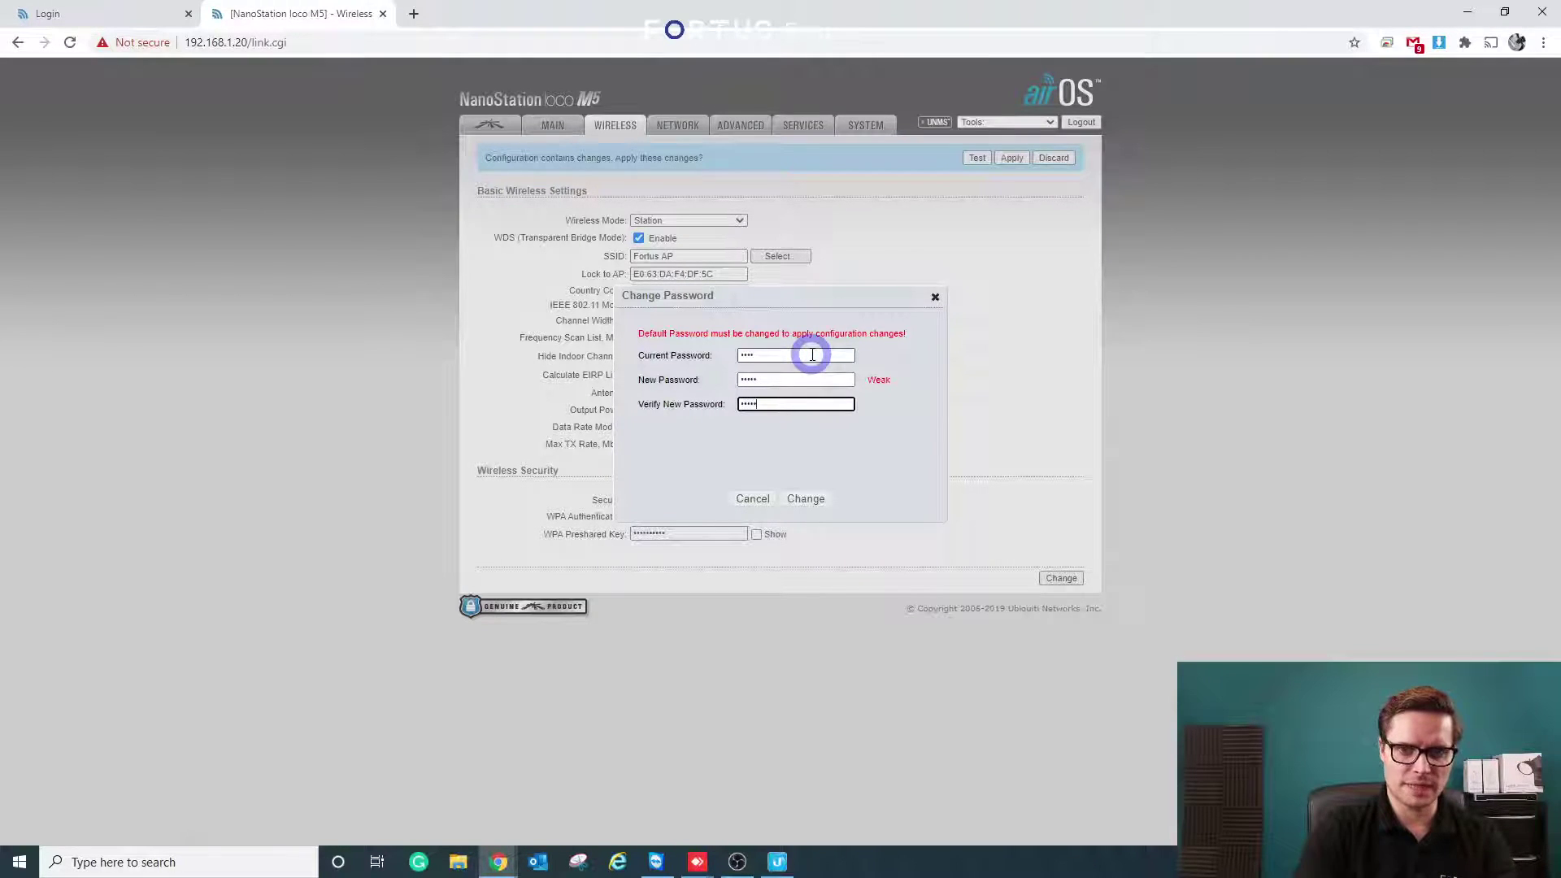
{"action": "type", "text": "admin"}
{"action": "left_click", "coordinate": [811, 499]}
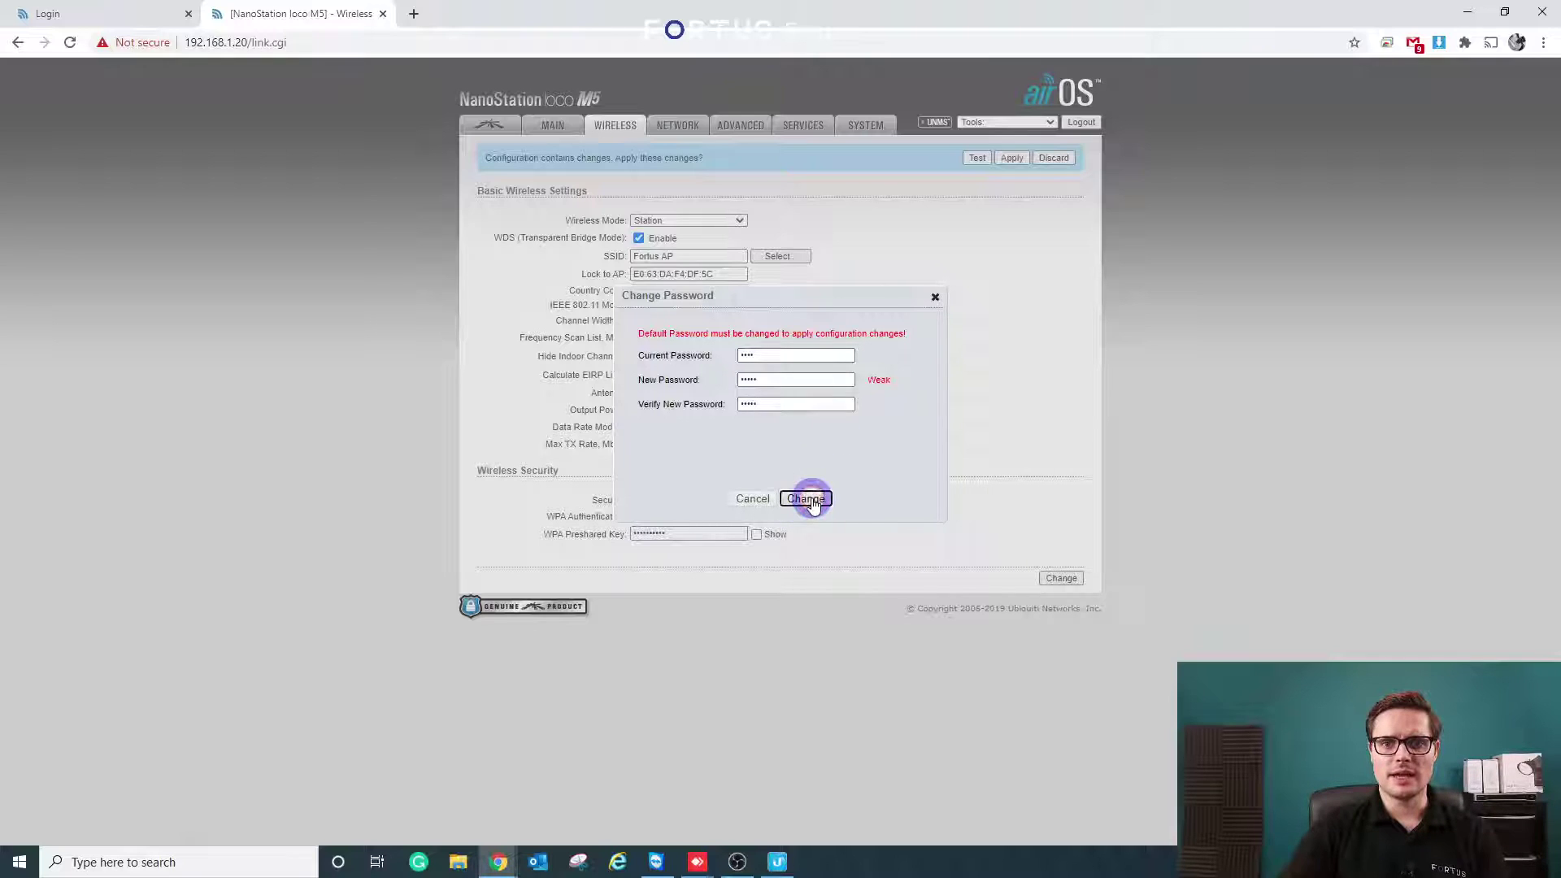
{"action": "left_click", "coordinate": [1012, 159]}
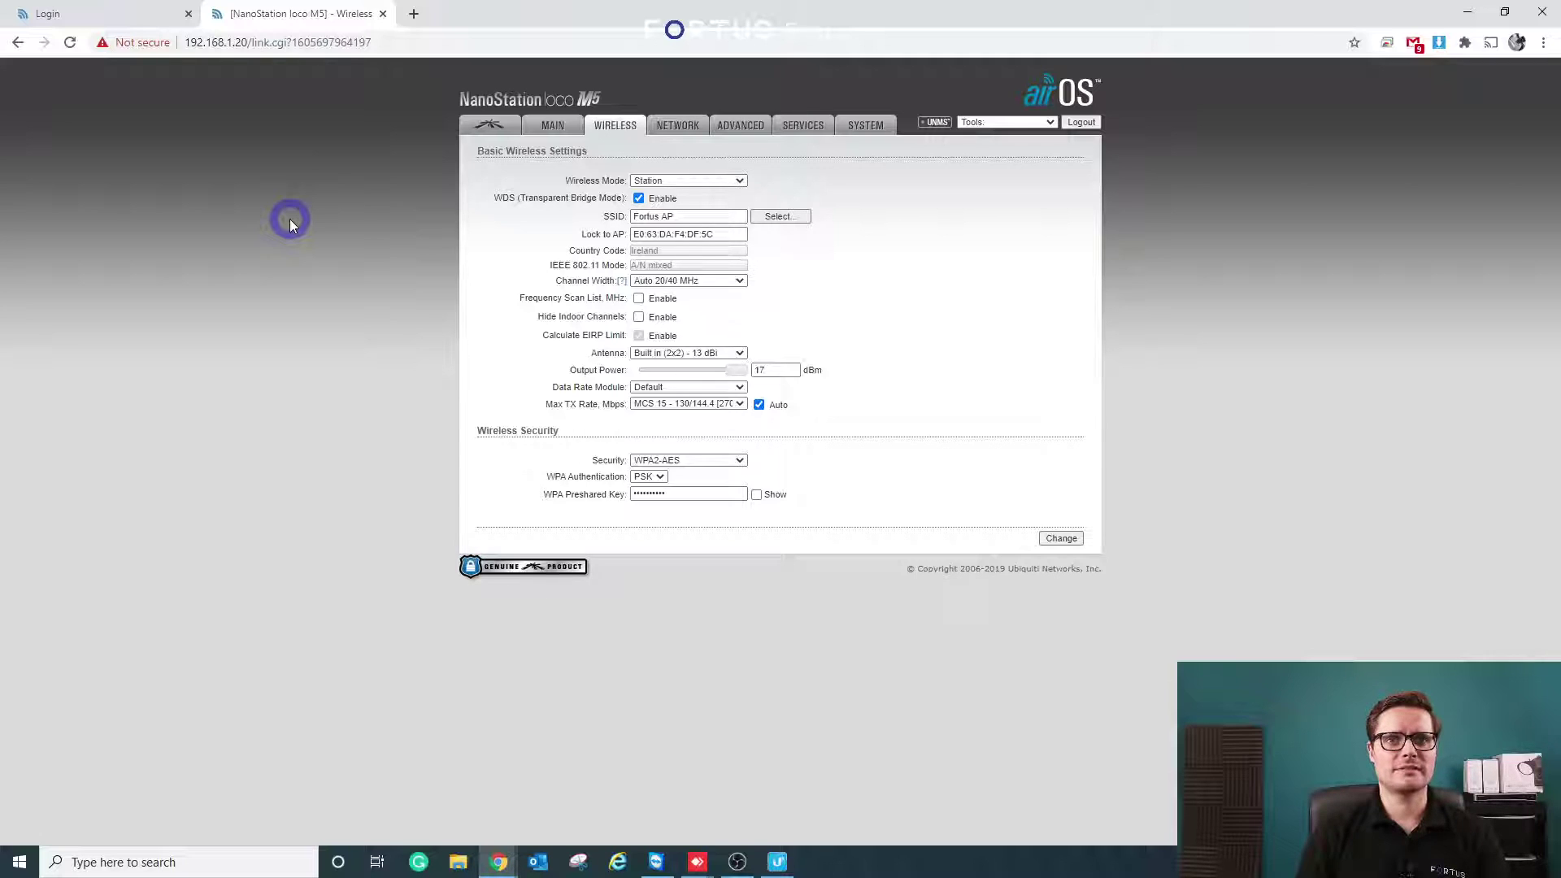
- Open the Network page showing Bridge mode and static management IP 192.168.1.20
{"action": "left_click", "coordinate": [688, 128]}
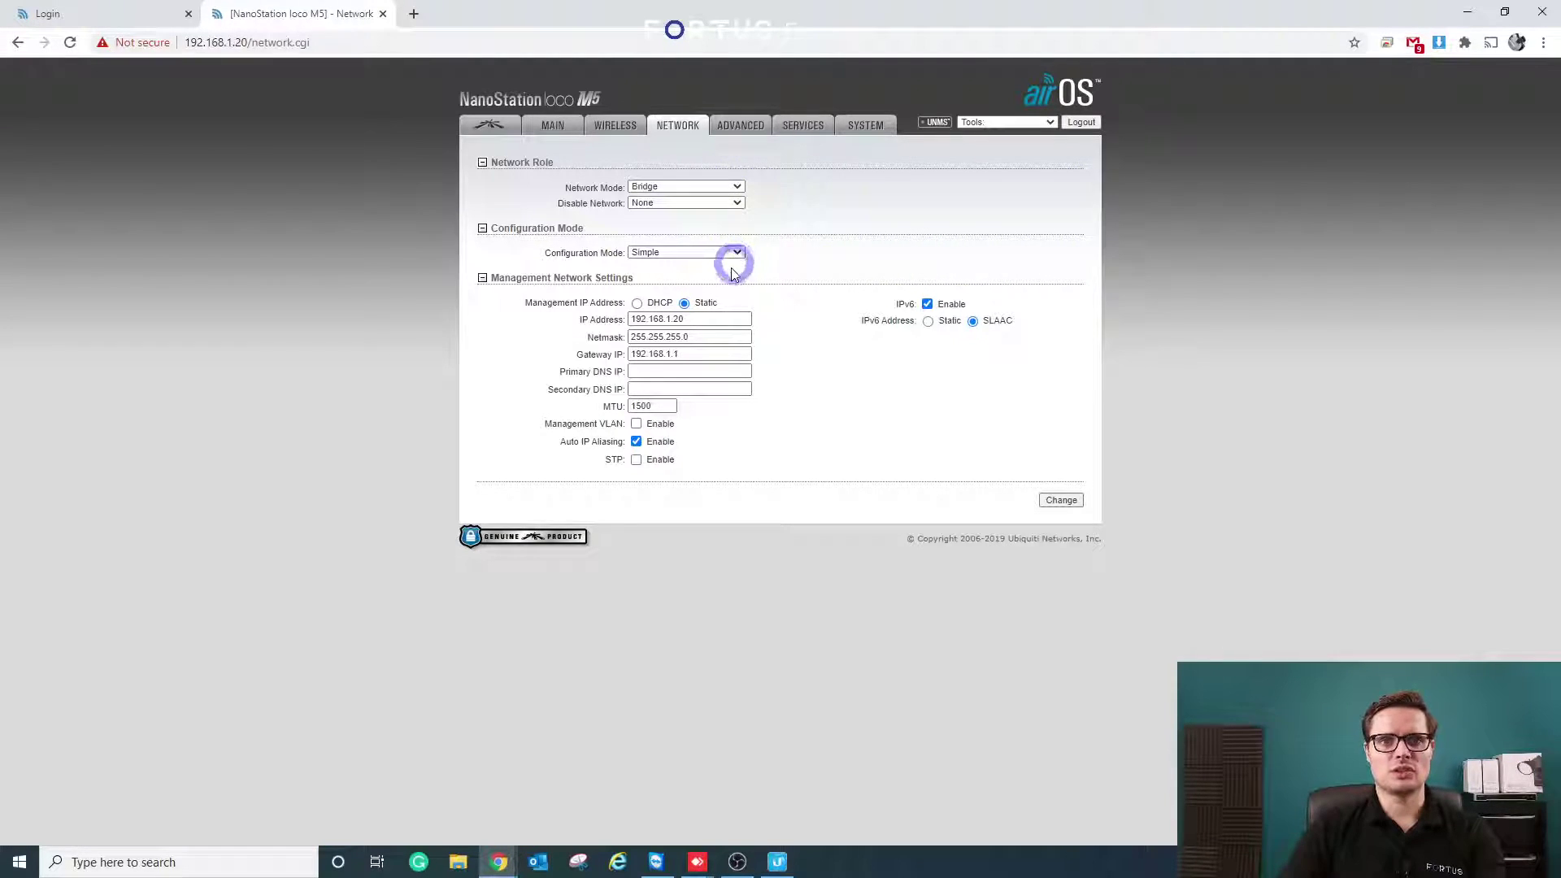
- Change the management IP from 192.168.1.20 to 192.168.1.202 and apply the change
{"action": "left_click", "coordinate": [717, 319]}
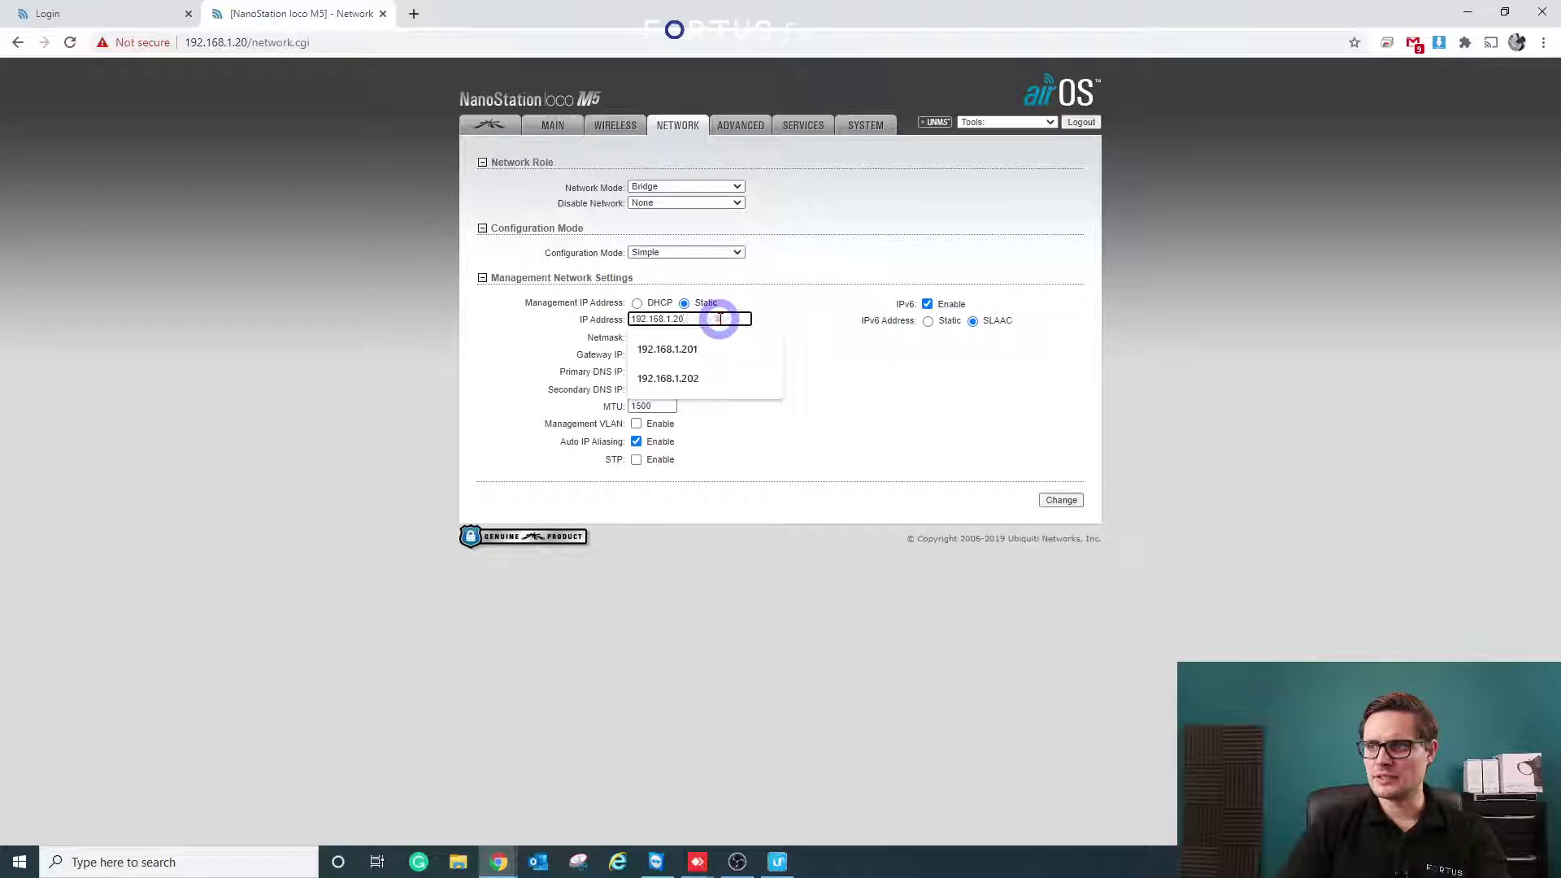
{"action": "key", "text": "Down"}
{"action": "key", "text": "Down"}
{"action": "key", "text": "Return"}
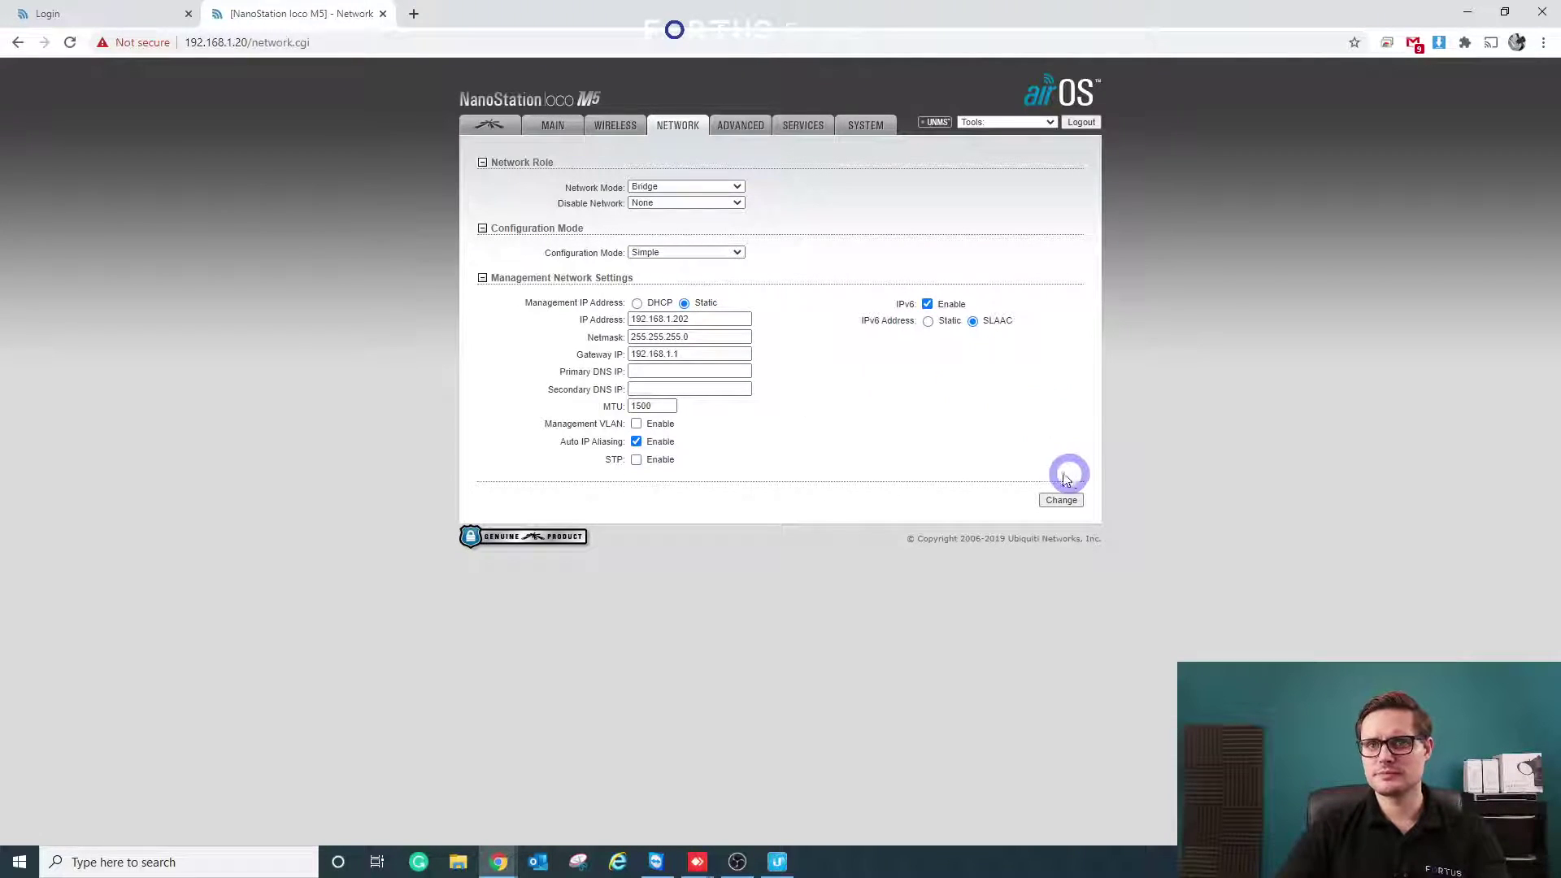
{"action": "left_click", "coordinate": [1061, 500]}
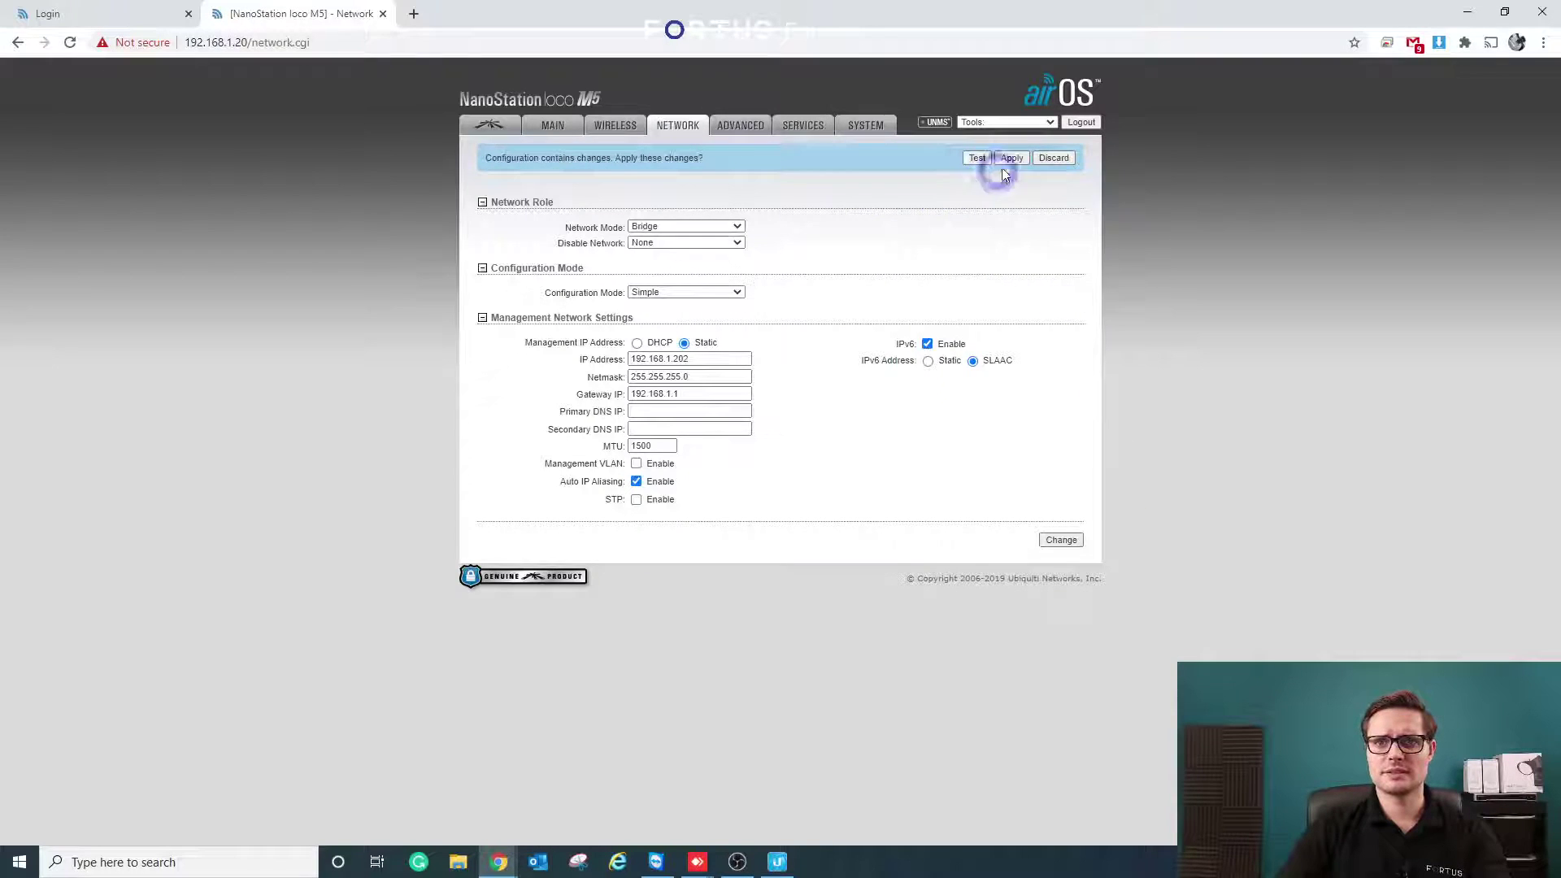
{"action": "left_click", "coordinate": [1011, 157]}
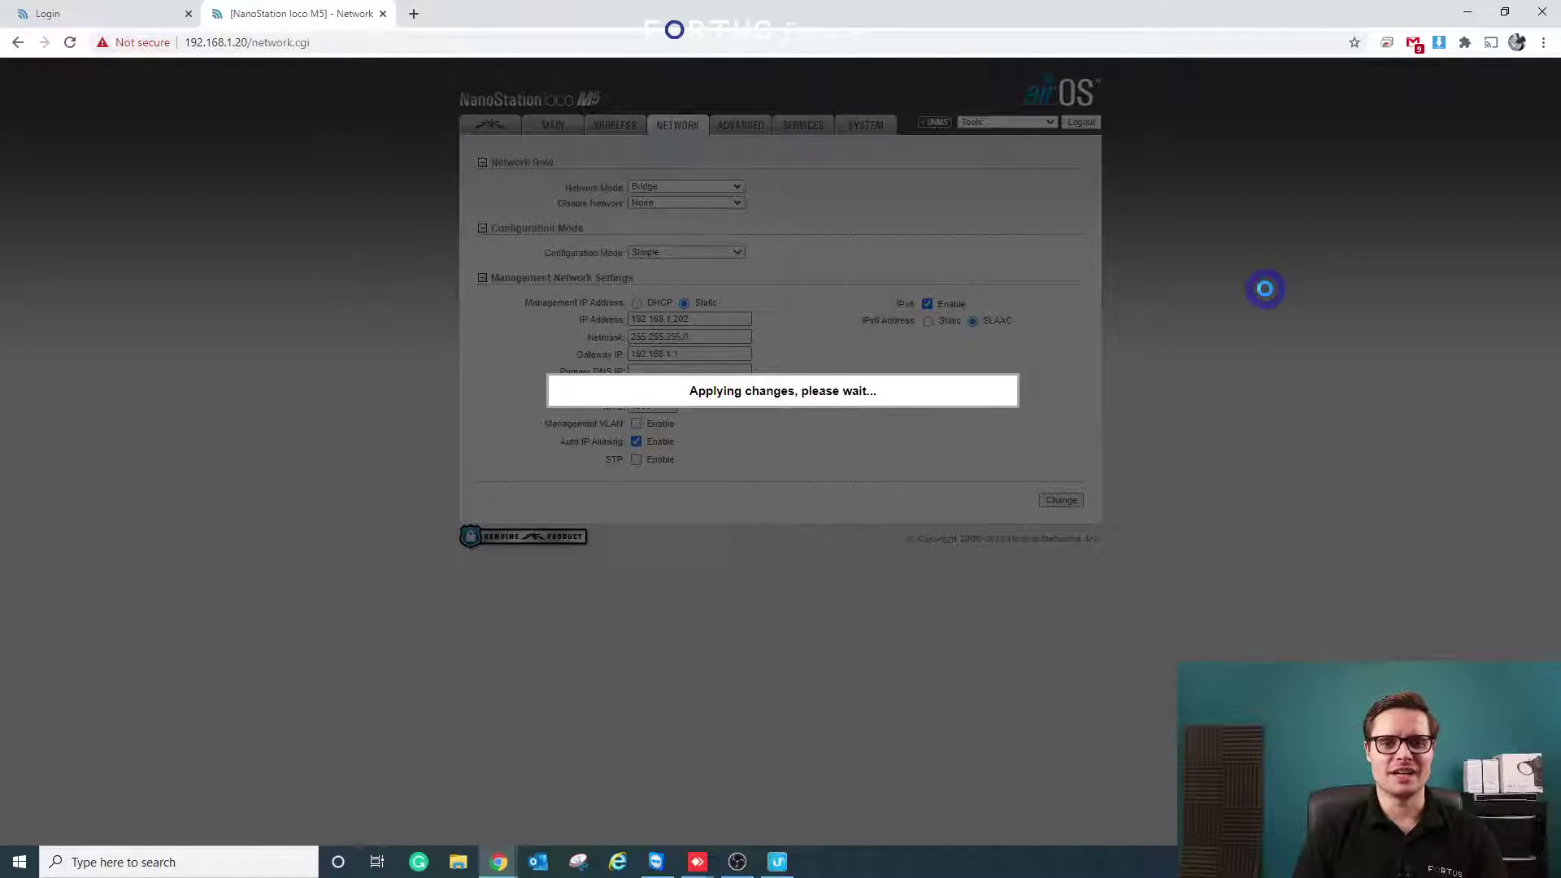
- Clear the Ubiquiti Device Discovery Tool list and scan the network again
{"action": "left_click", "coordinate": [777, 862]}
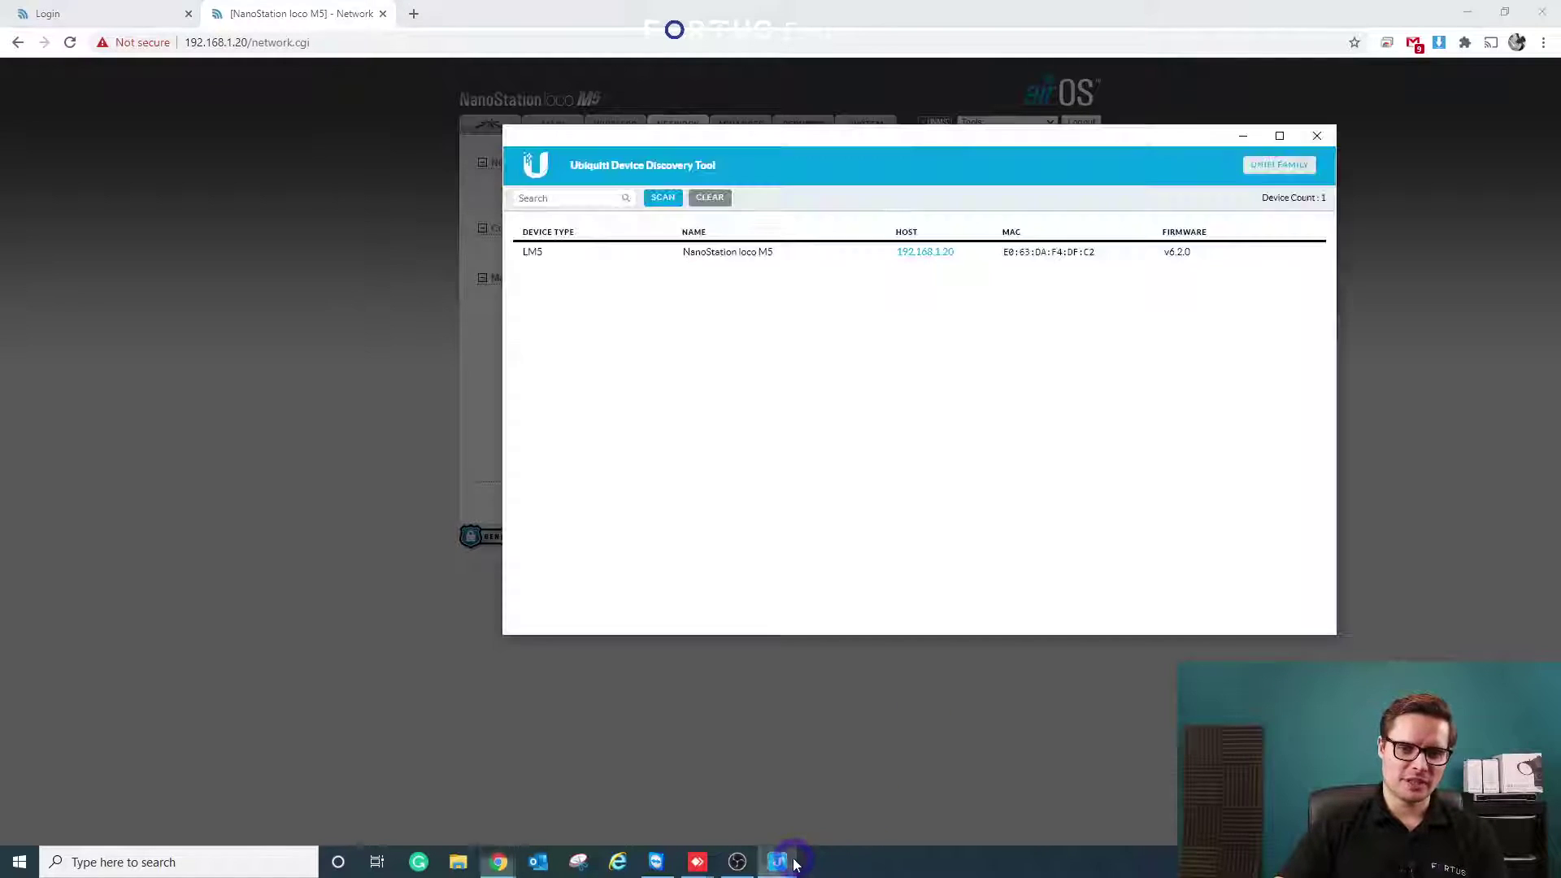
{"action": "left_click_drag", "start_coordinate": [977, 148], "coordinate": [1015, 140]}
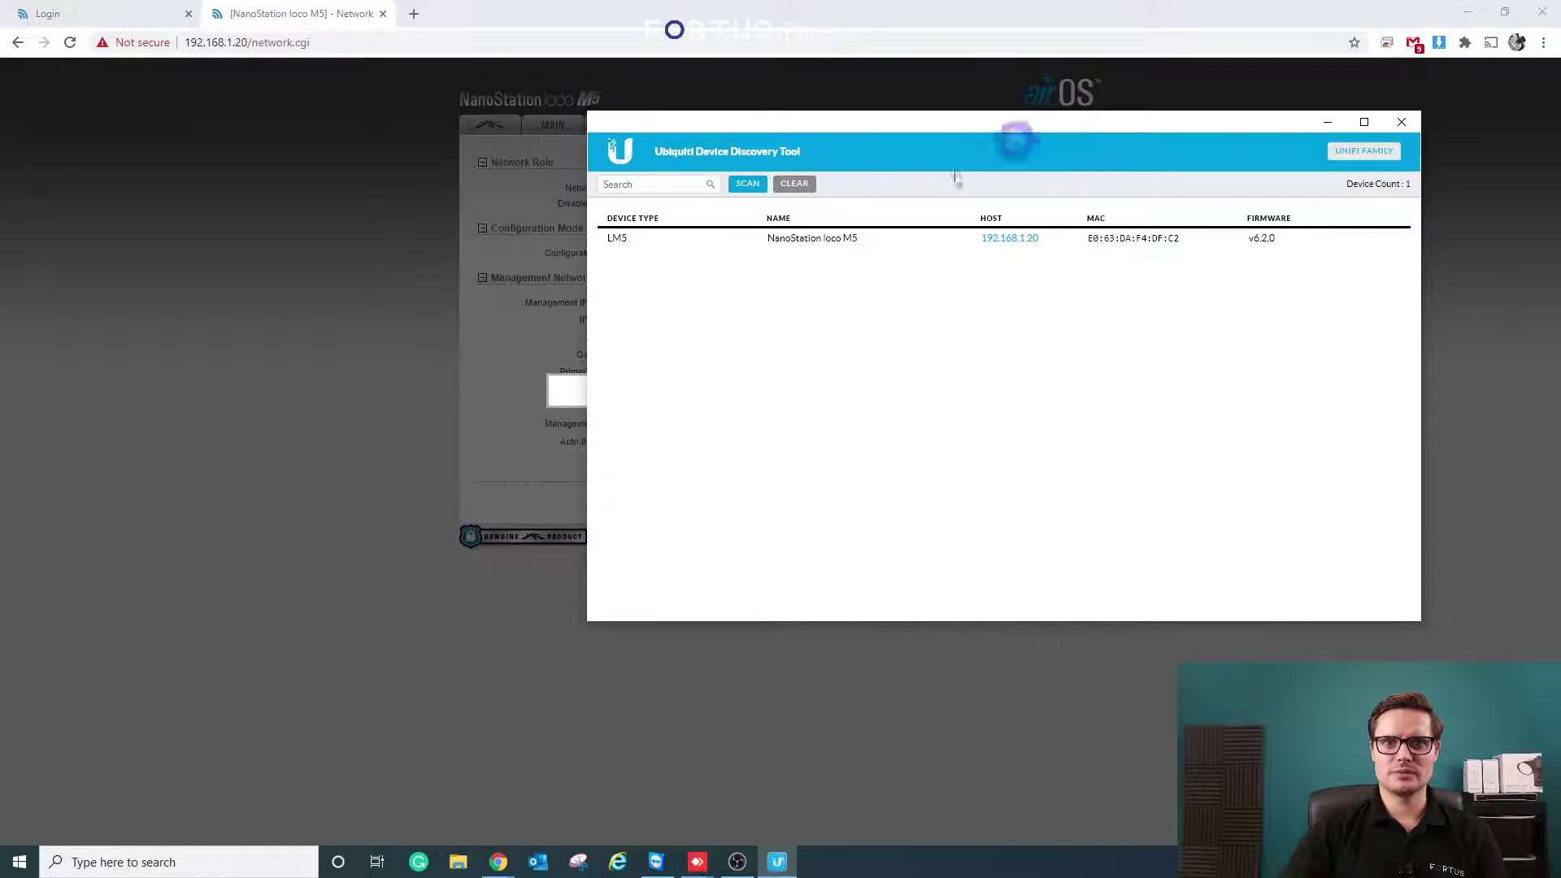
{"action": "left_click", "coordinate": [795, 183]}
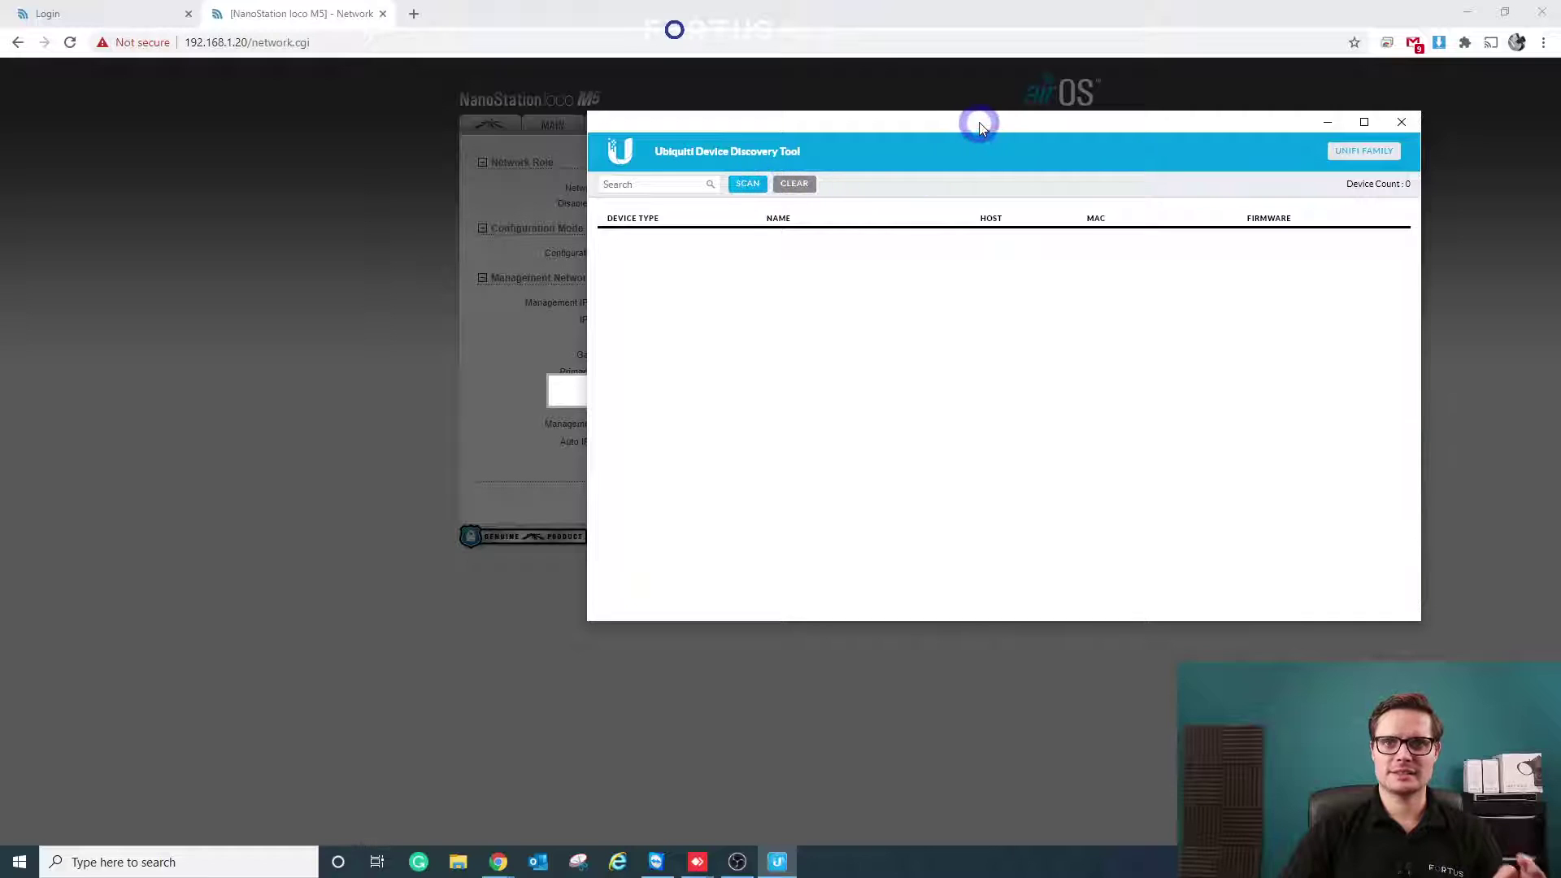
{"action": "left_click_drag", "start_coordinate": [979, 122], "coordinate": [878, 136]}
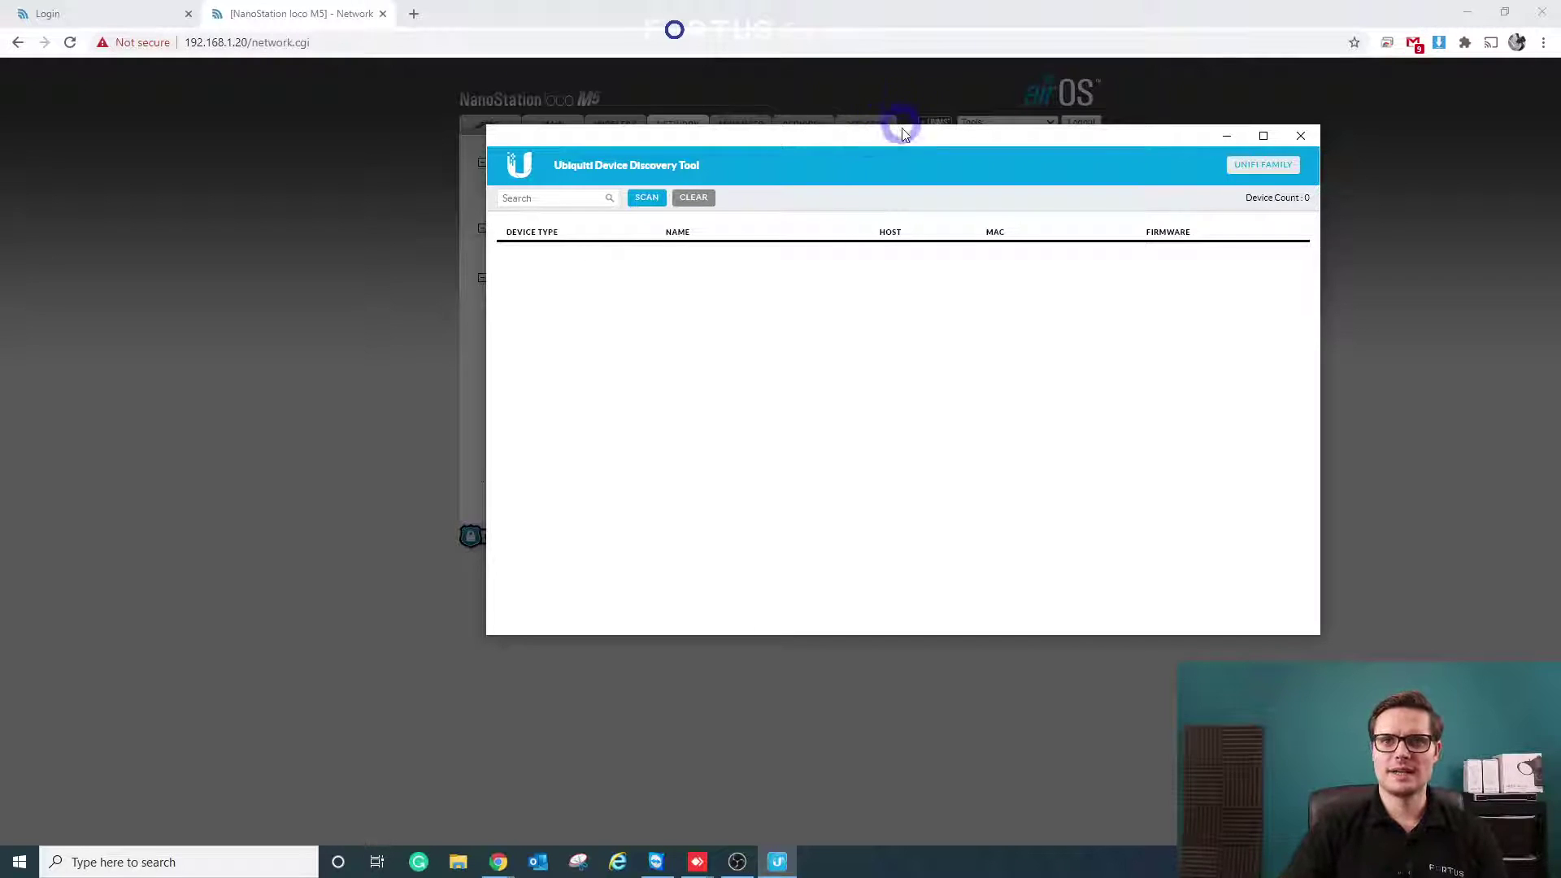
{"action": "left_click_drag", "start_coordinate": [910, 133], "coordinate": [1037, 117]}
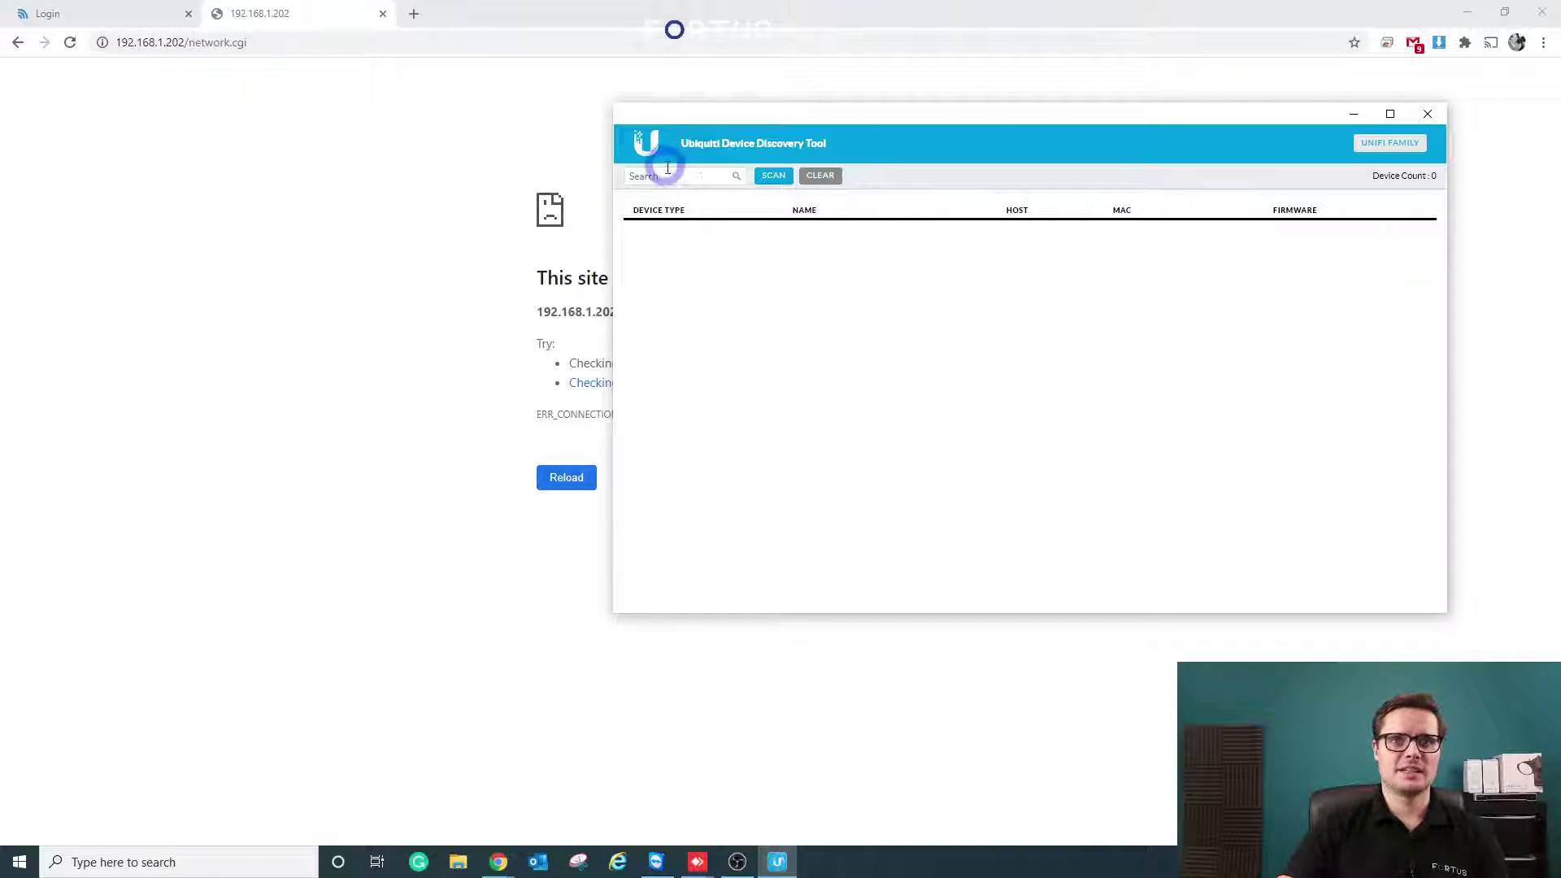
{"action": "left_click", "coordinate": [782, 178]}
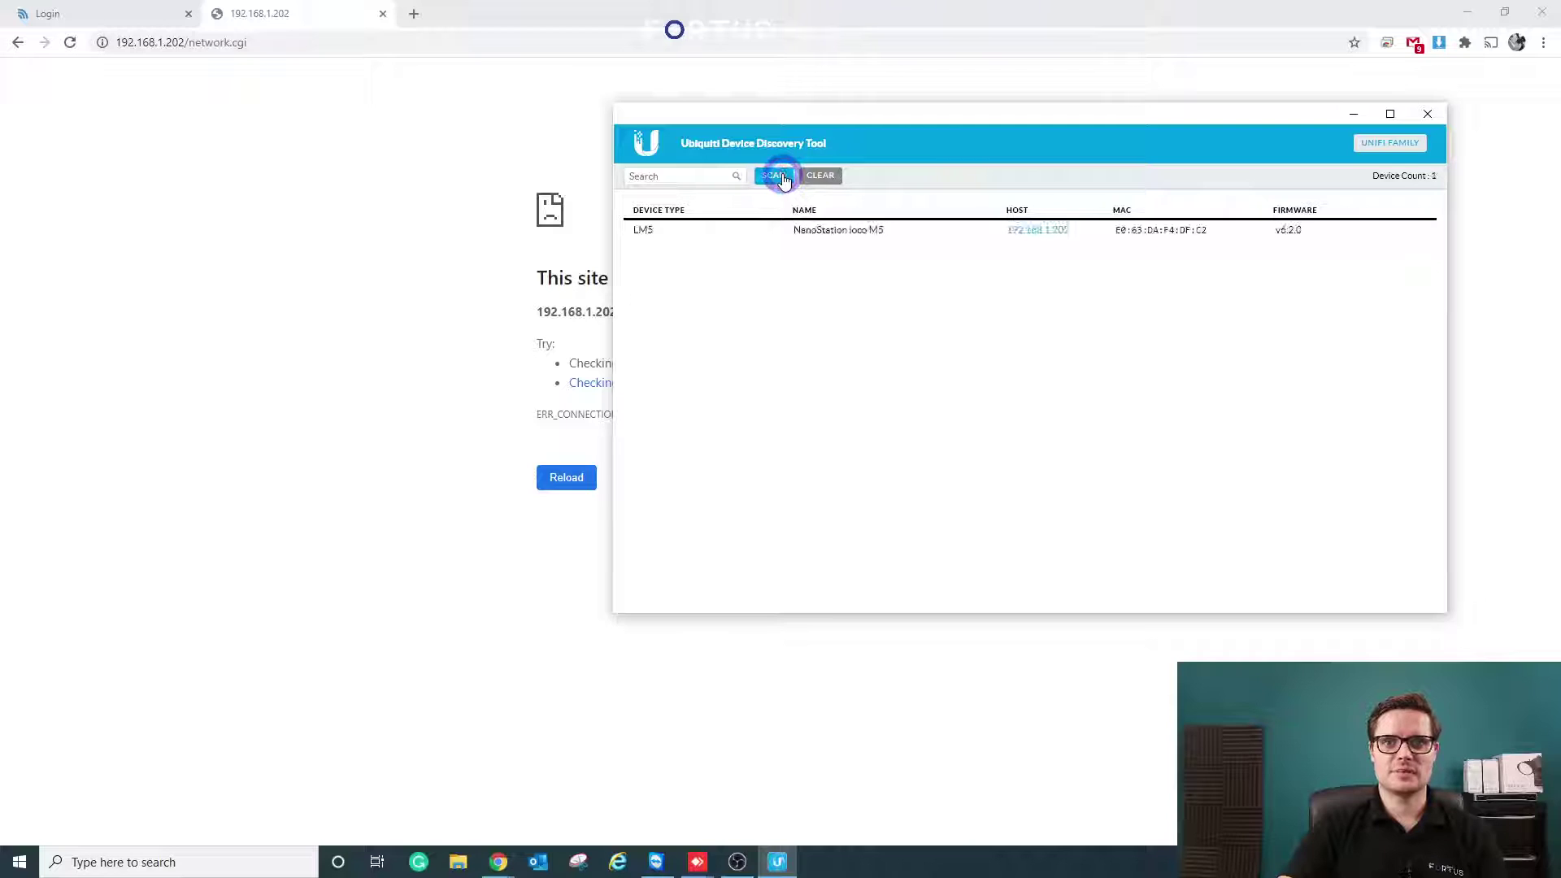
- Open 192.168.1.202 in the browser, then rescan to list units at 192.168.1.202 and 192.168.1.201
{"action": "left_click", "coordinate": [1058, 234]}
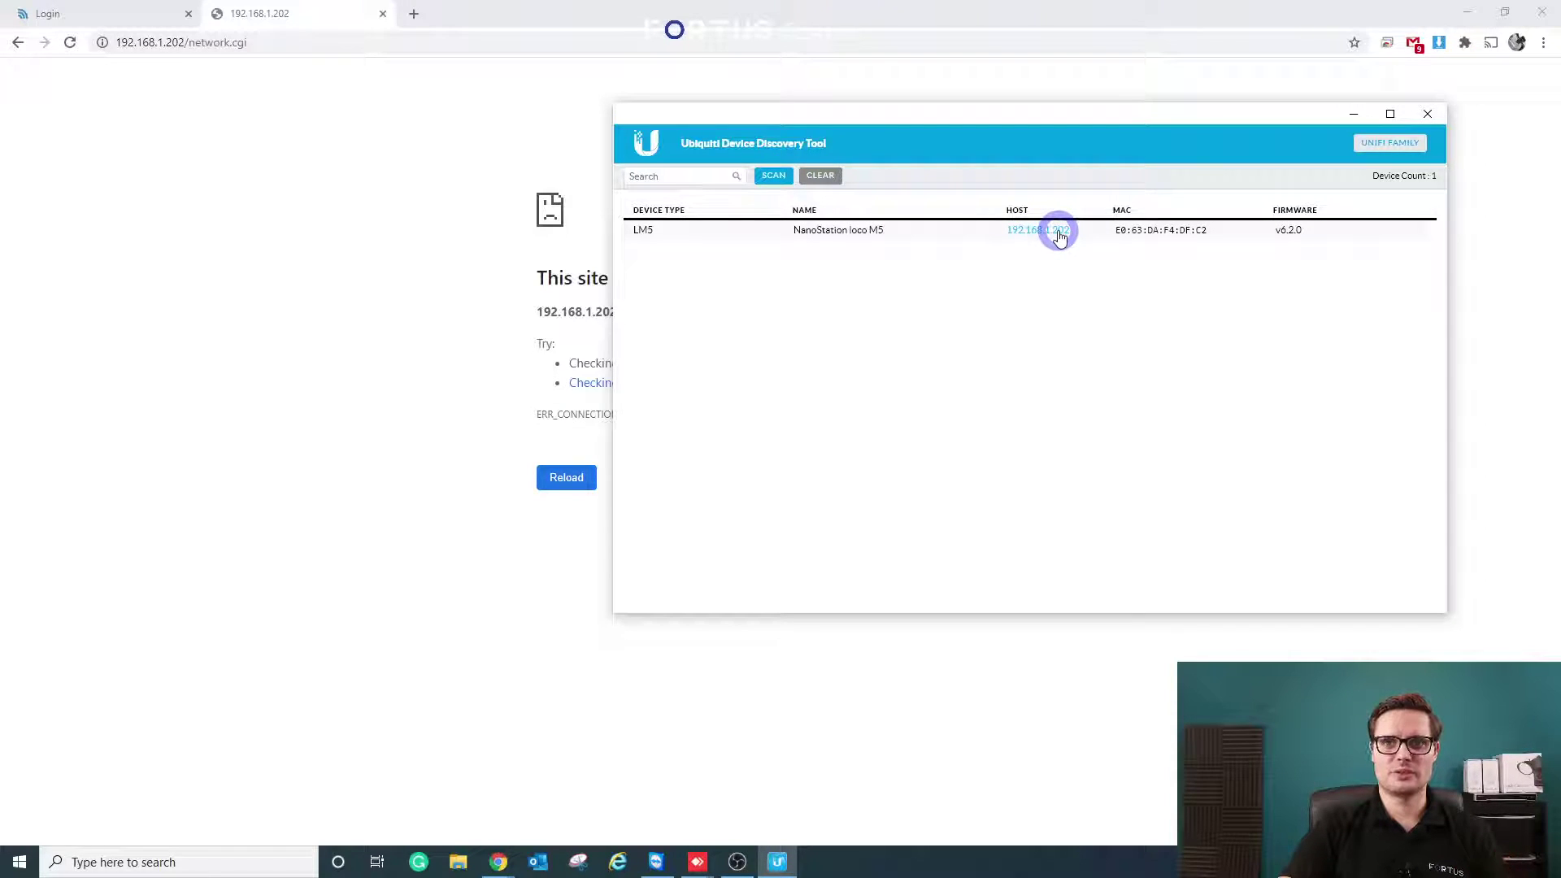
{"action": "left_click_drag", "start_coordinate": [1052, 130], "coordinate": [1033, 123]}
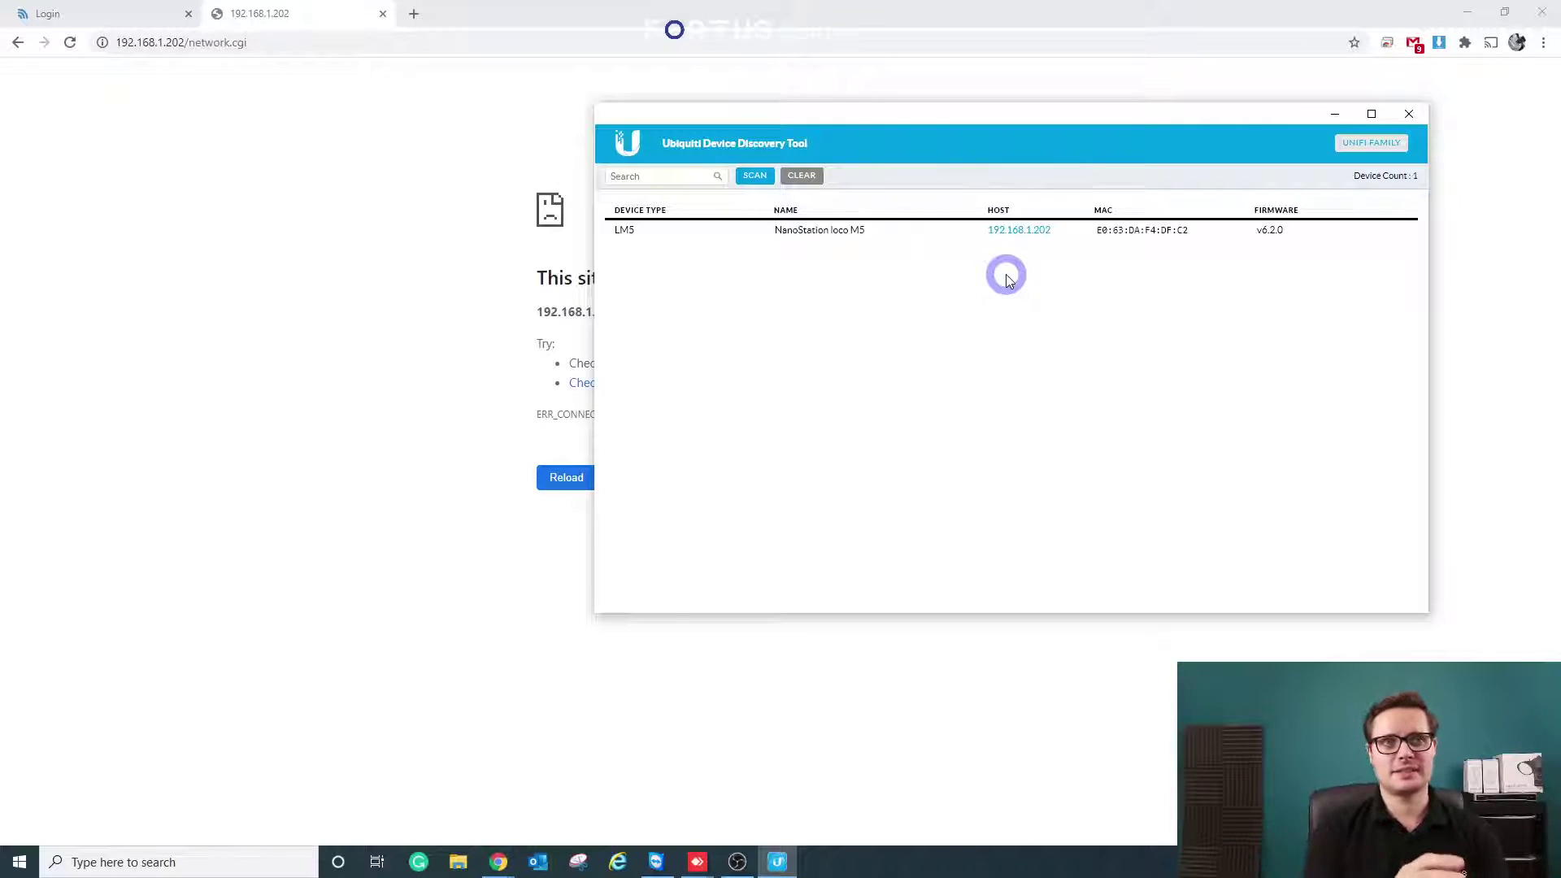
{"action": "left_click", "coordinate": [801, 175]}
{"action": "left_click", "coordinate": [754, 175]}
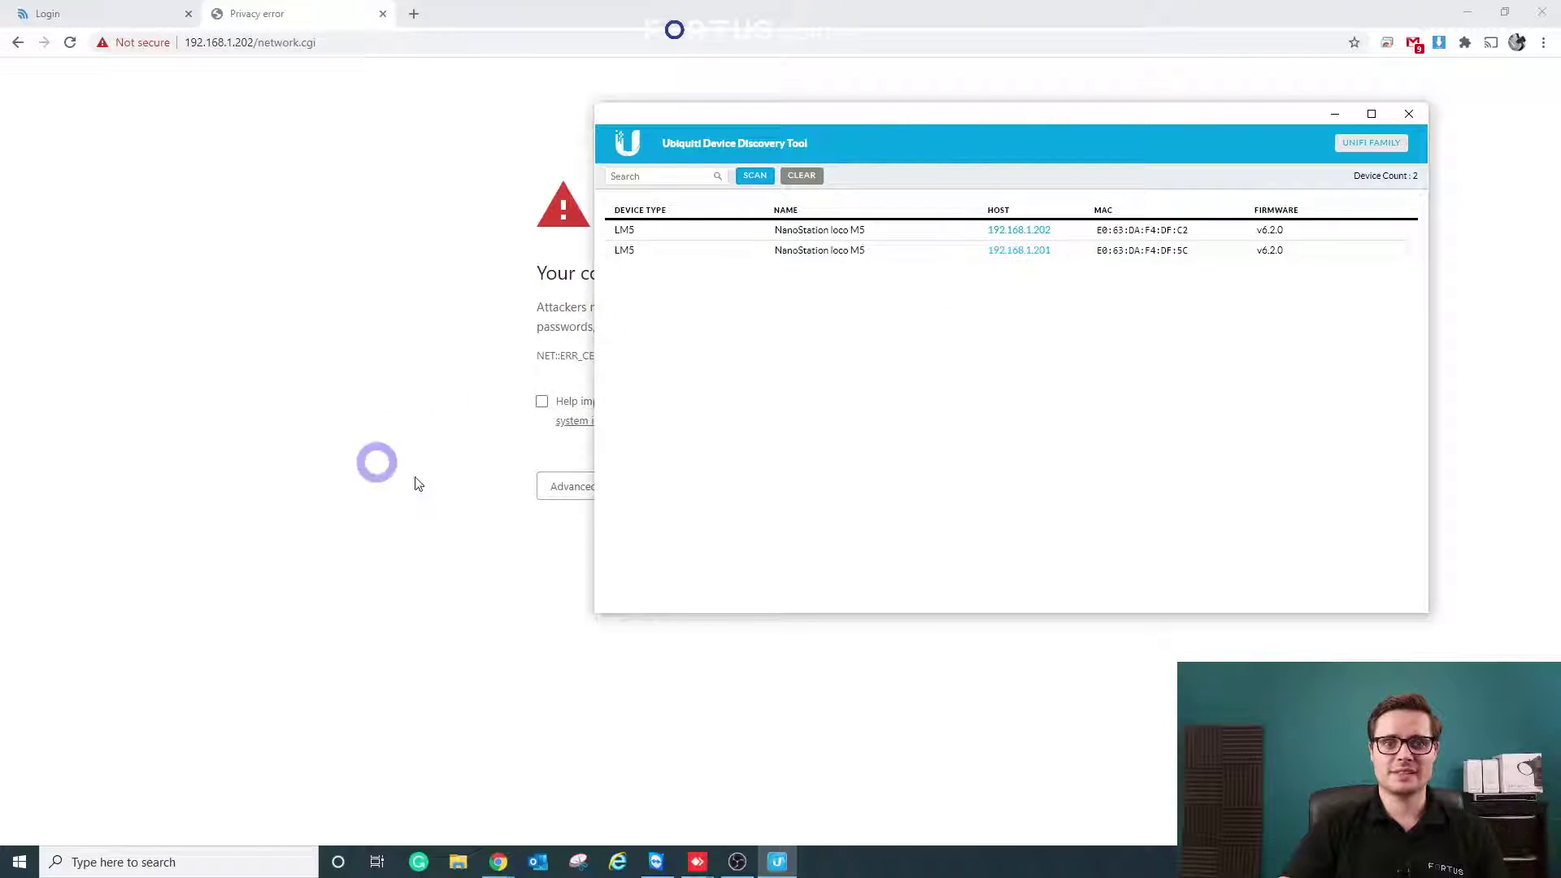
- Proceed past Chrome's certificate warning to 192.168.1.202
{"action": "left_click", "coordinate": [527, 468]}
{"action": "left_click", "coordinate": [561, 486]}
{"action": "left_click", "coordinate": [601, 611]}
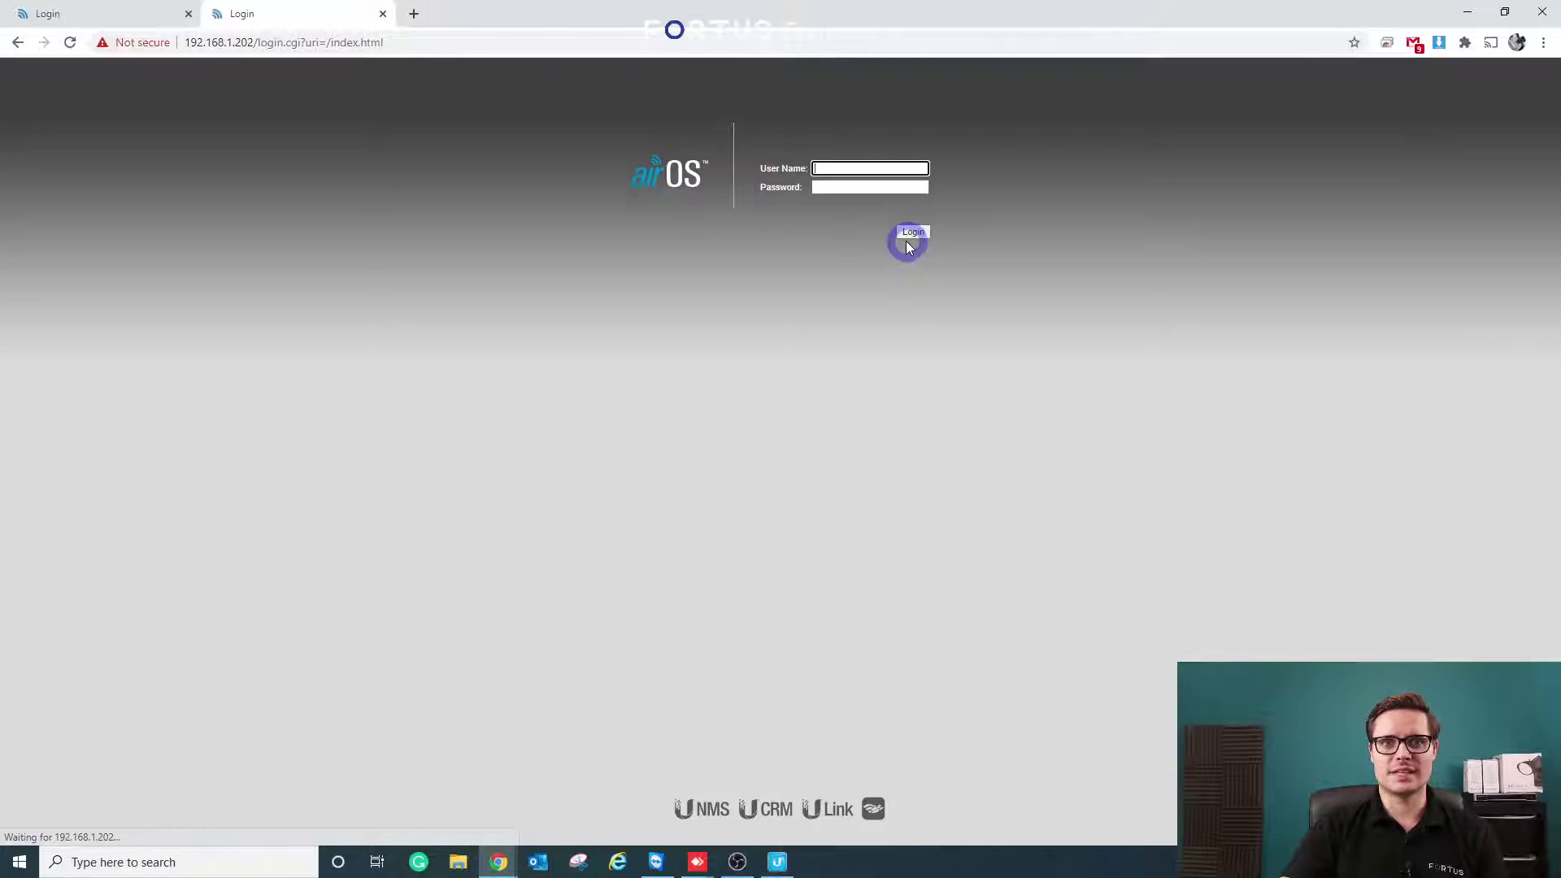
- Log in to airOS with the unit's user name and password
{"action": "left_click", "coordinate": [858, 172]}
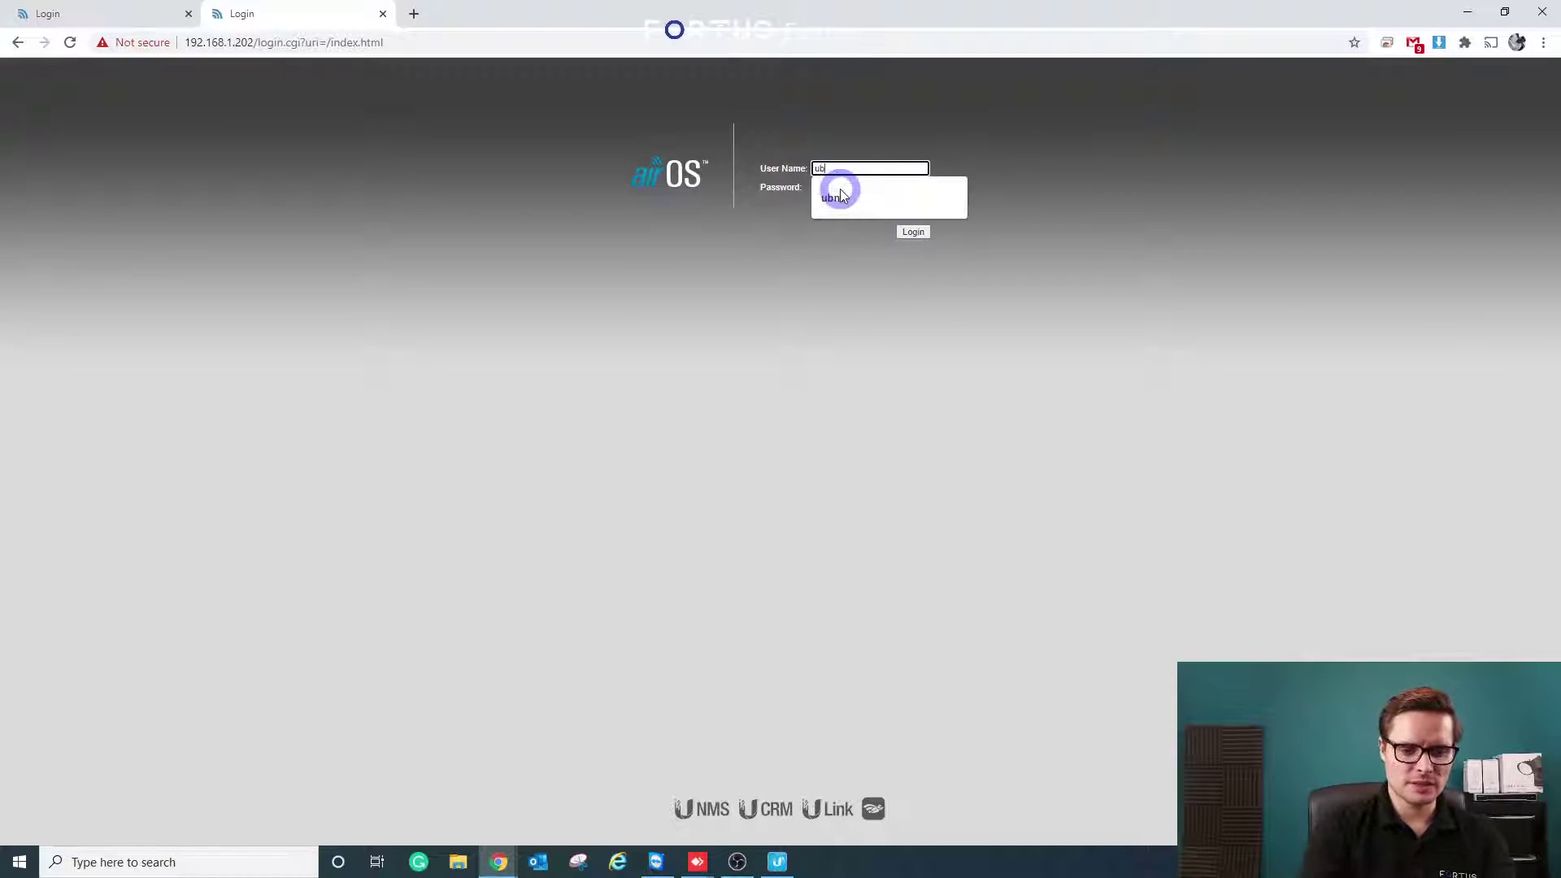
{"action": "type", "text": "ubnt"}
{"action": "left_click", "coordinate": [842, 189]}
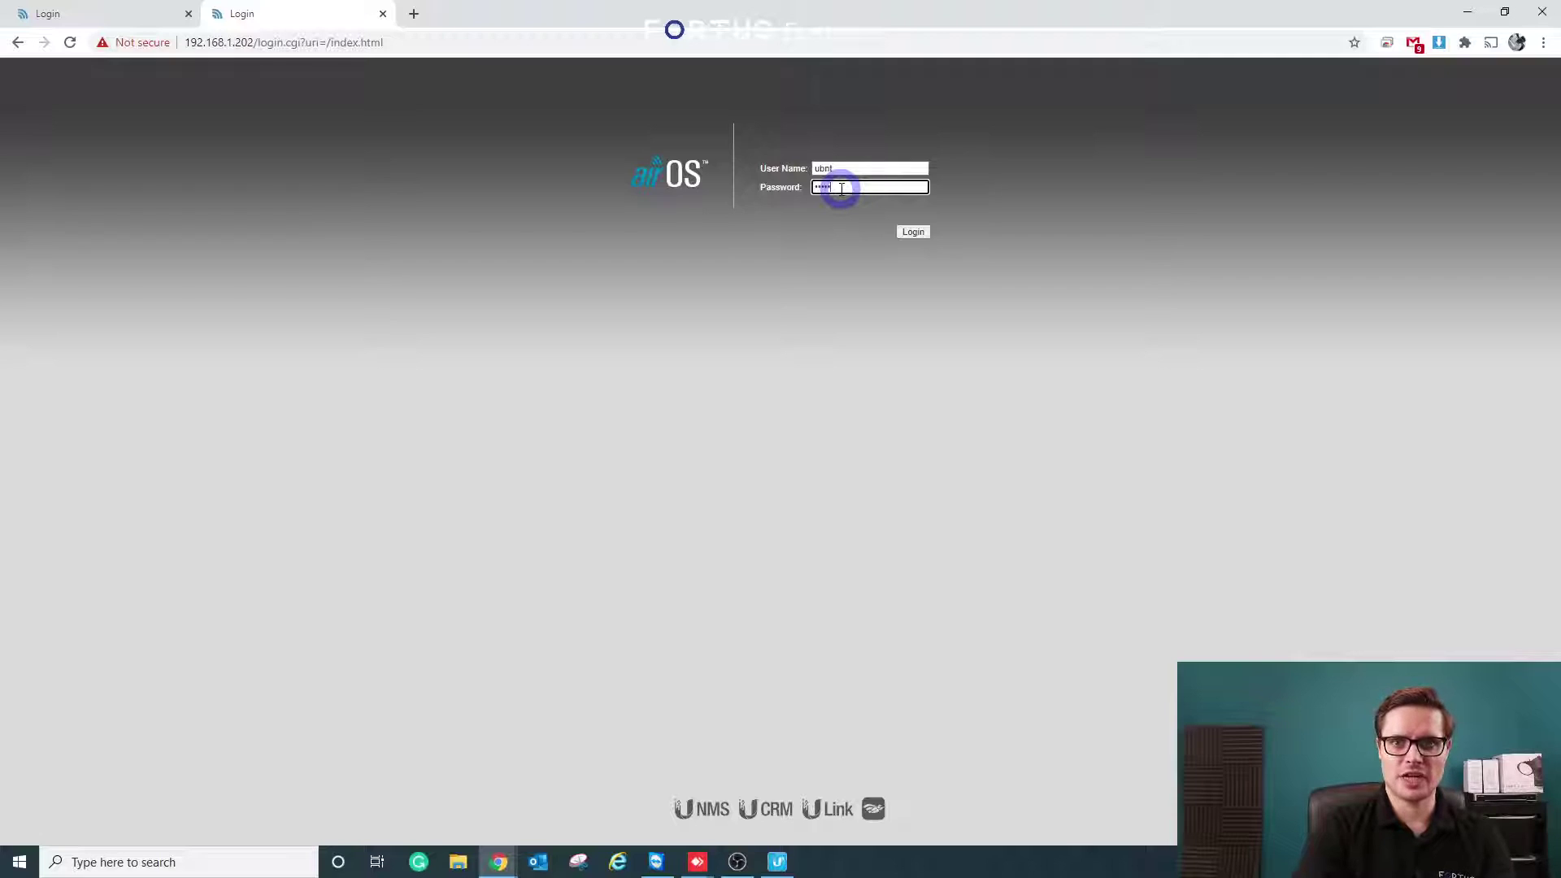
{"action": "type", "text": "ubnt"}
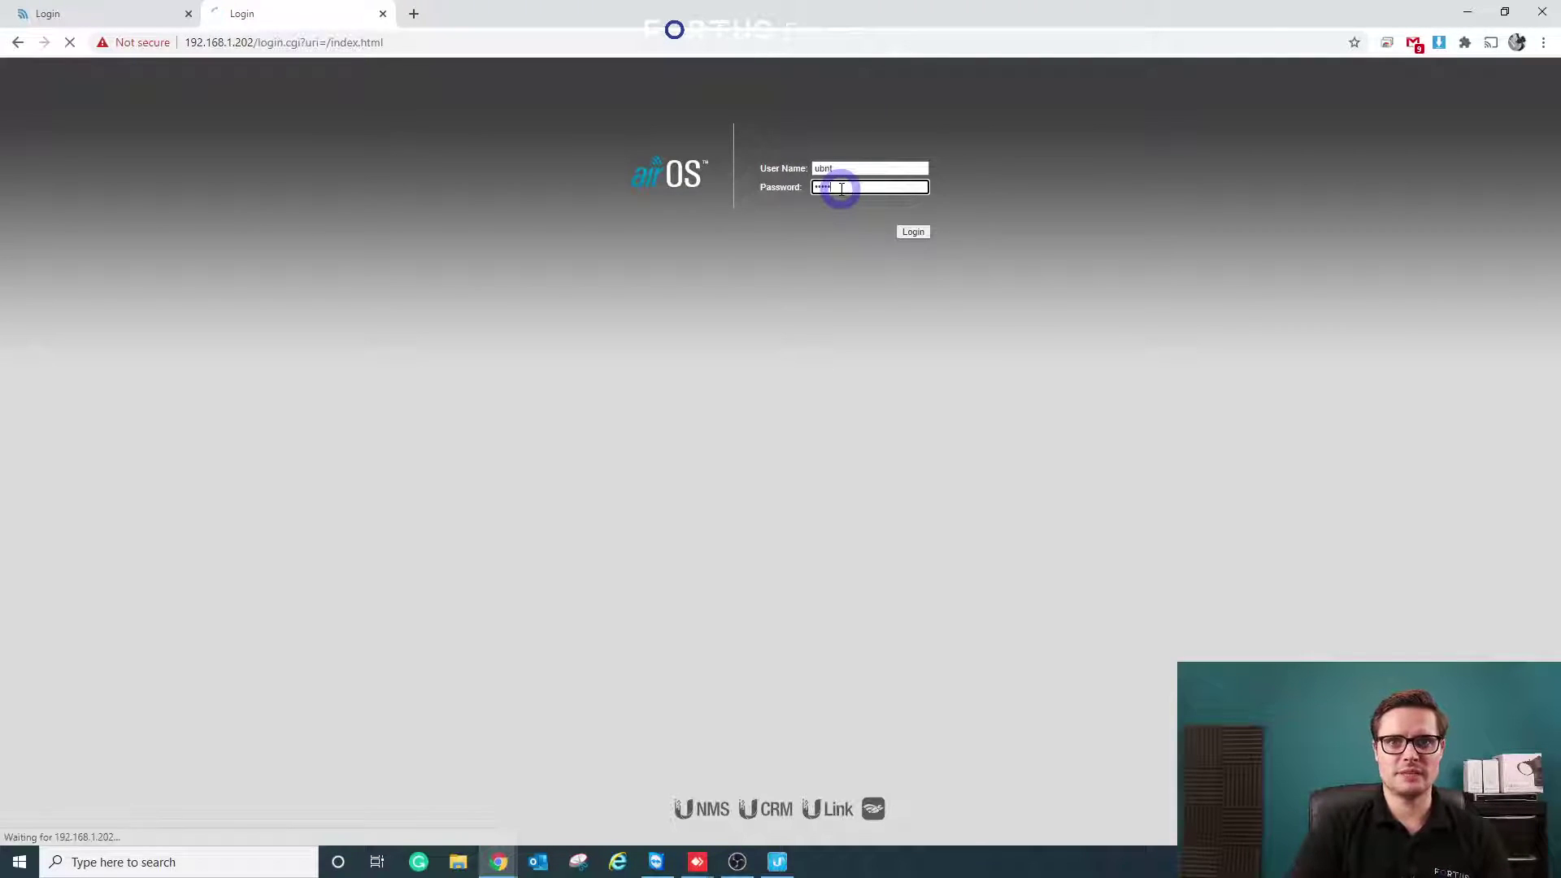
{"action": "key", "text": "Return"}
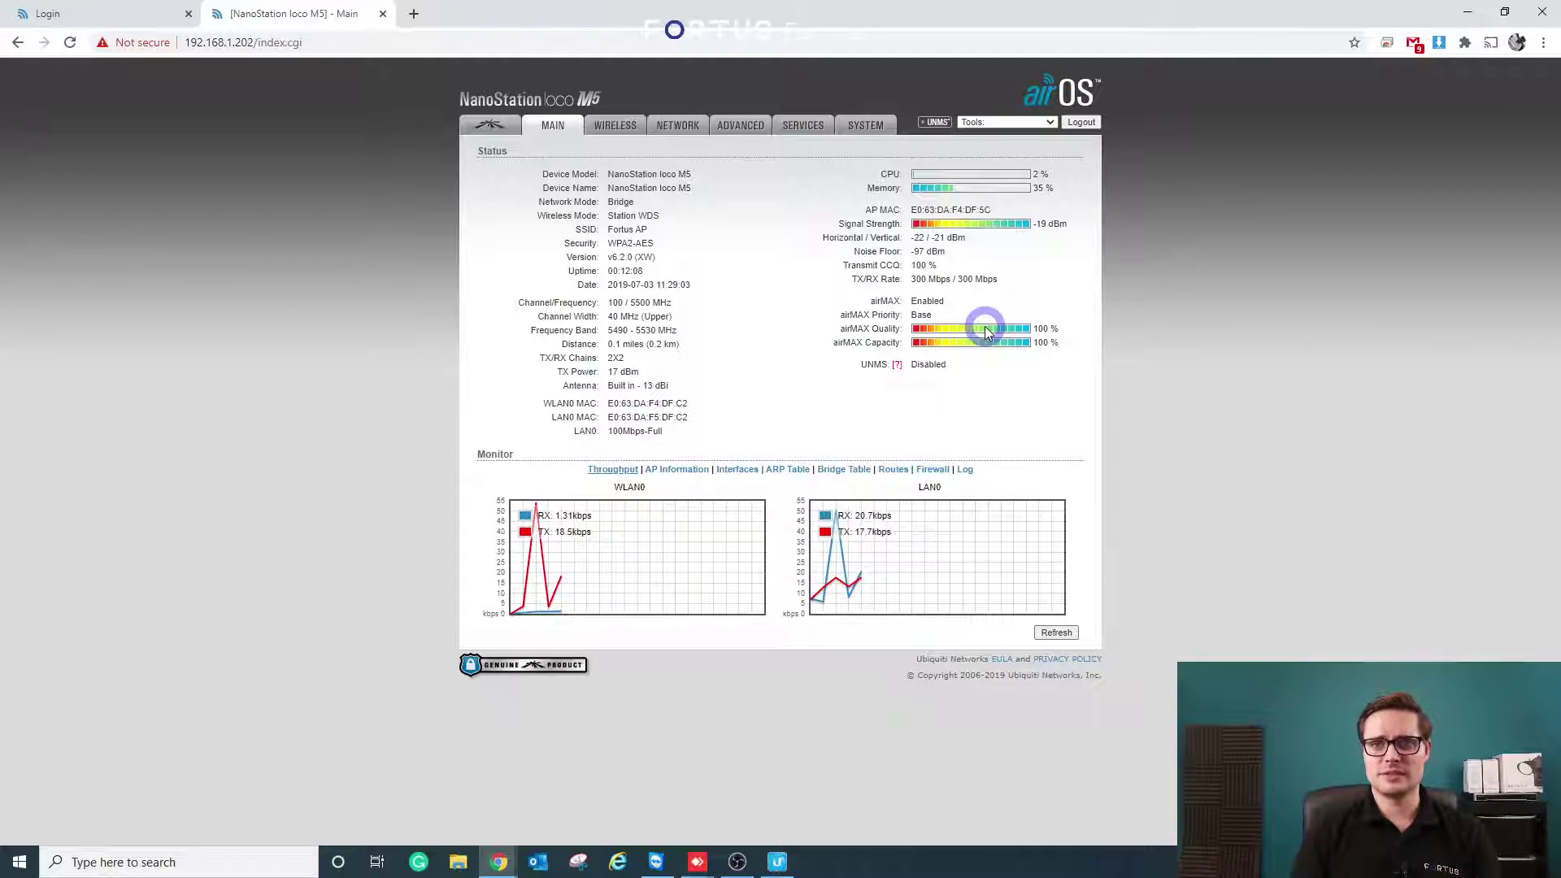
{"action": "left_click", "coordinate": [1000, 121]}
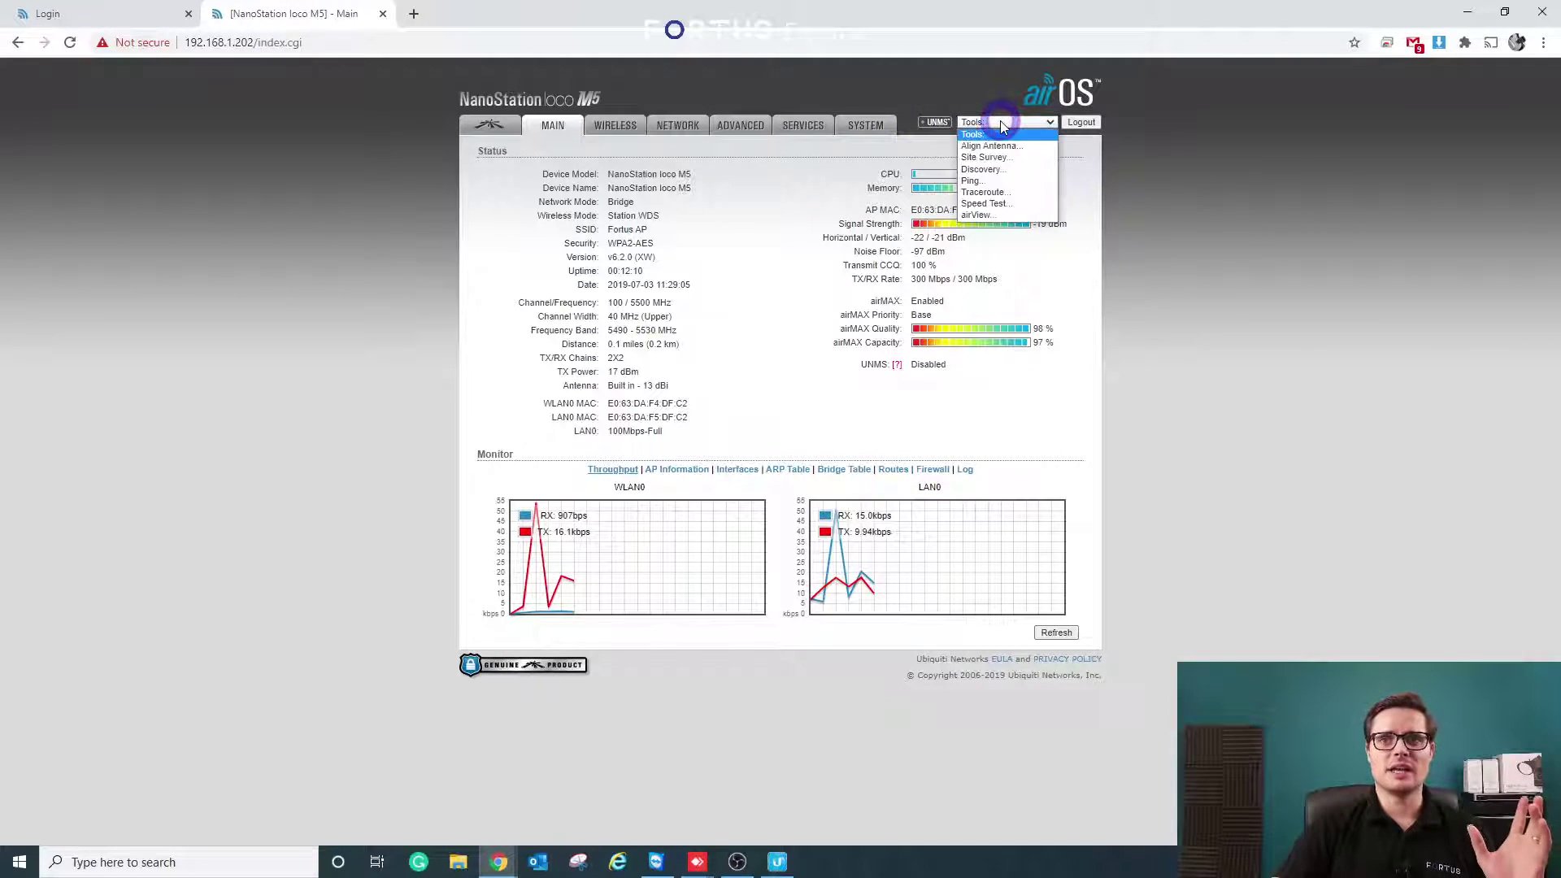
{"action": "left_click", "coordinate": [985, 157]}
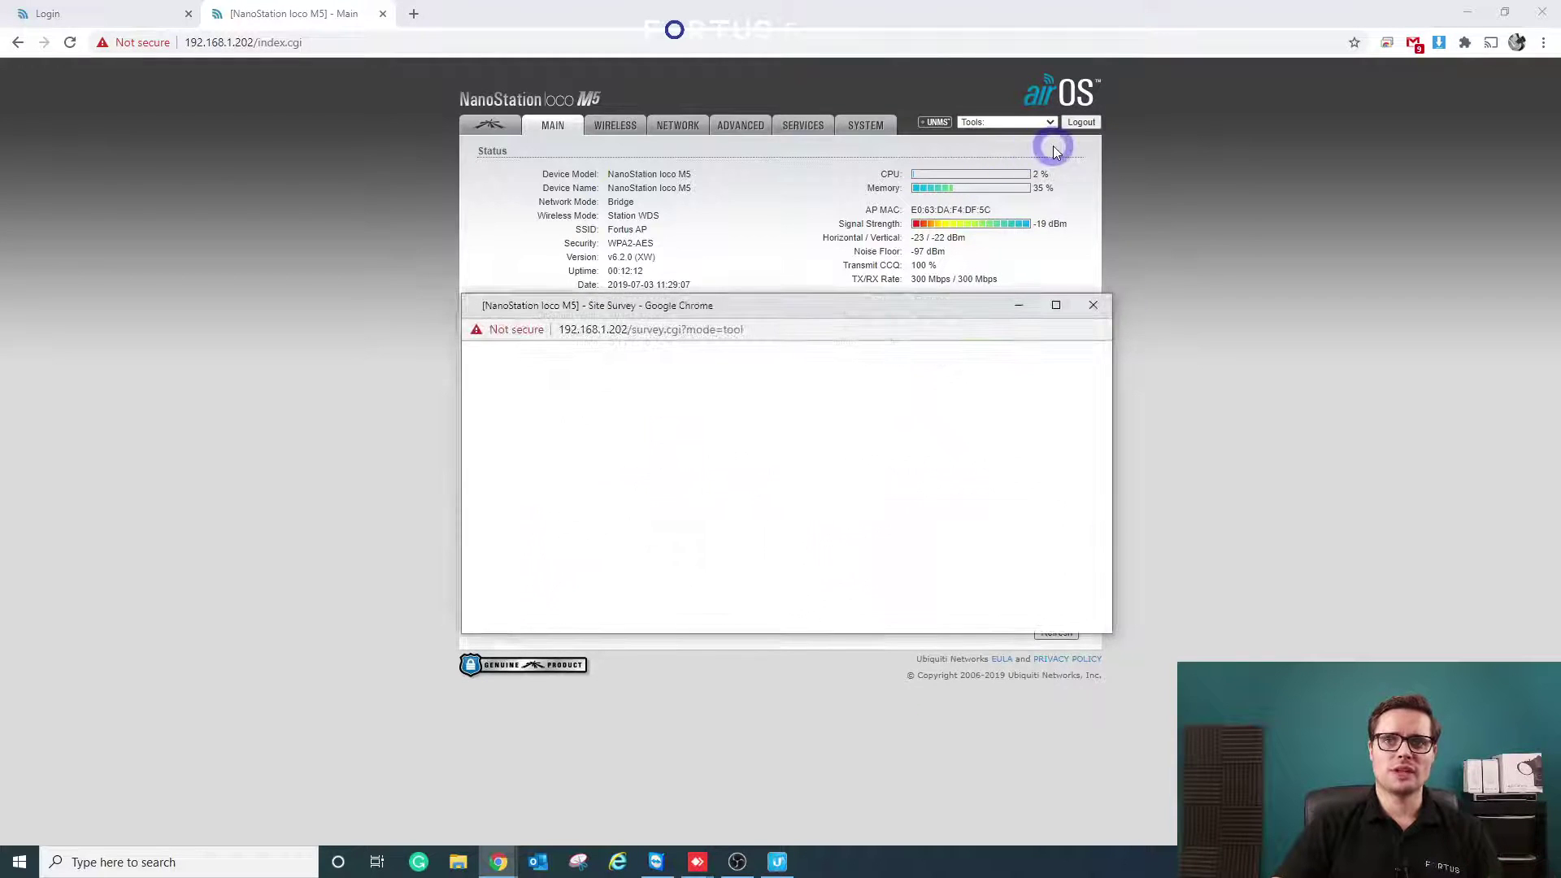
{"action": "left_click_drag", "start_coordinate": [951, 316], "coordinate": [1294, 196]}
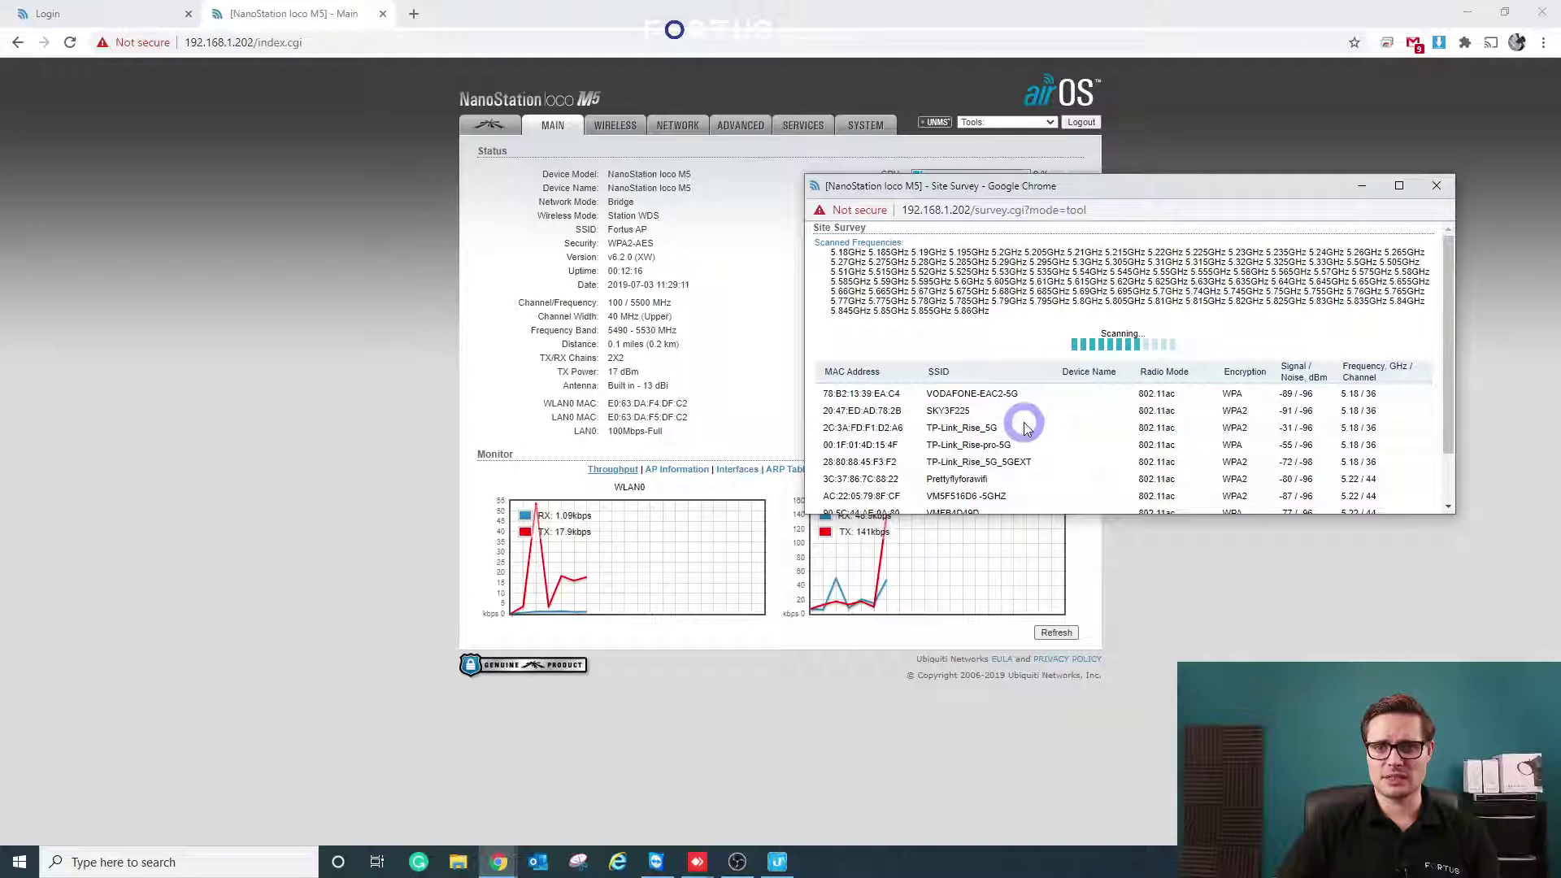
{"action": "scroll", "coordinate": [1026, 429], "scroll_direction": "down", "scroll_amount": 1}
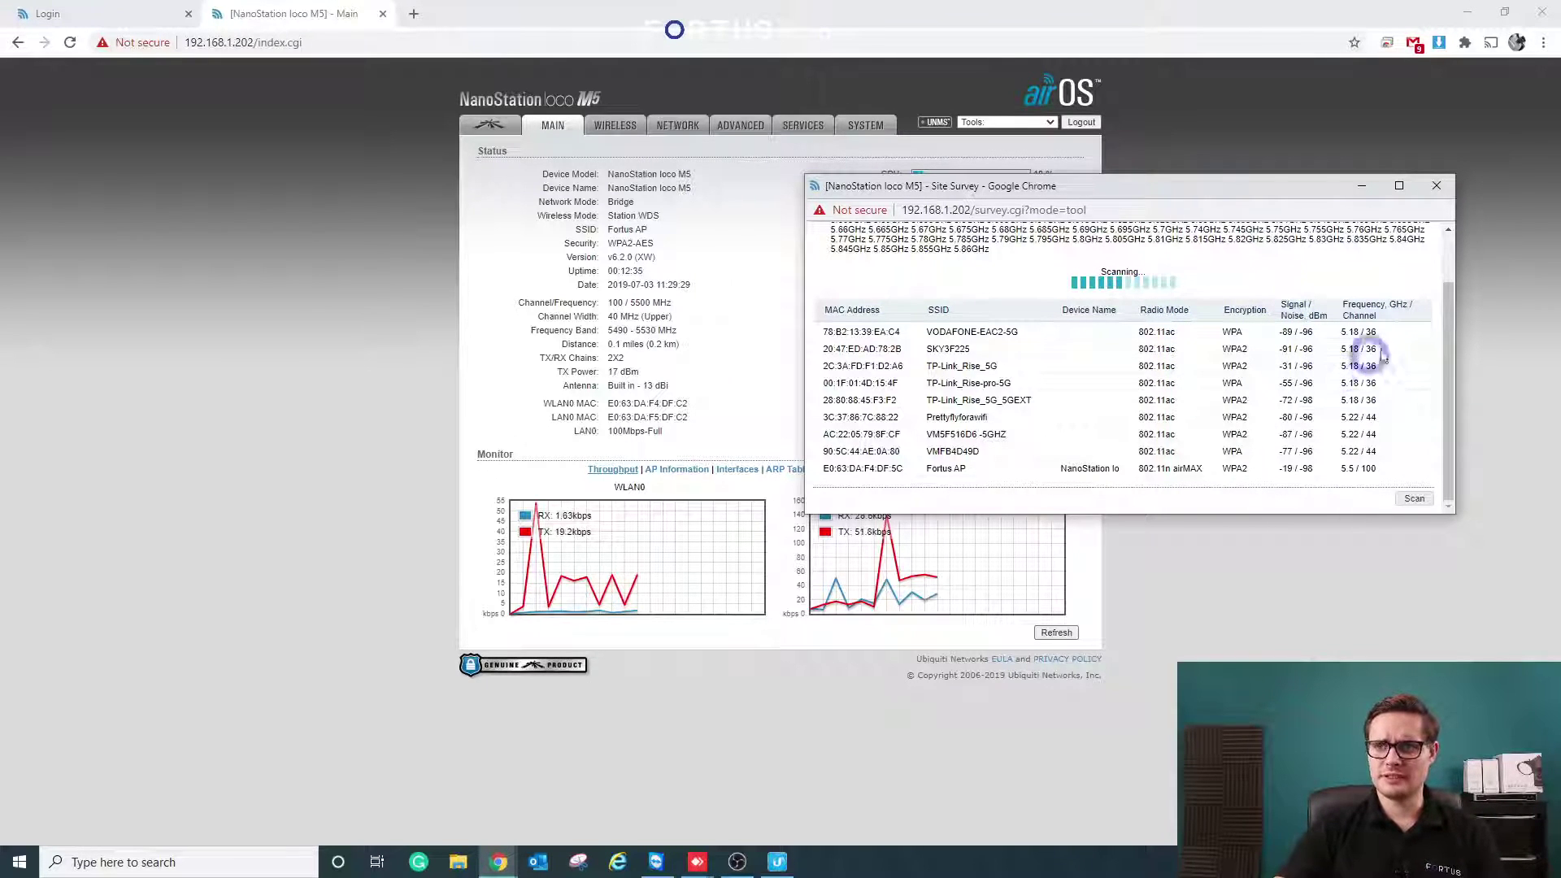
{"action": "left_click_drag", "start_coordinate": [1356, 379], "coordinate": [1360, 337]}
{"action": "left_click", "coordinate": [1358, 383]}
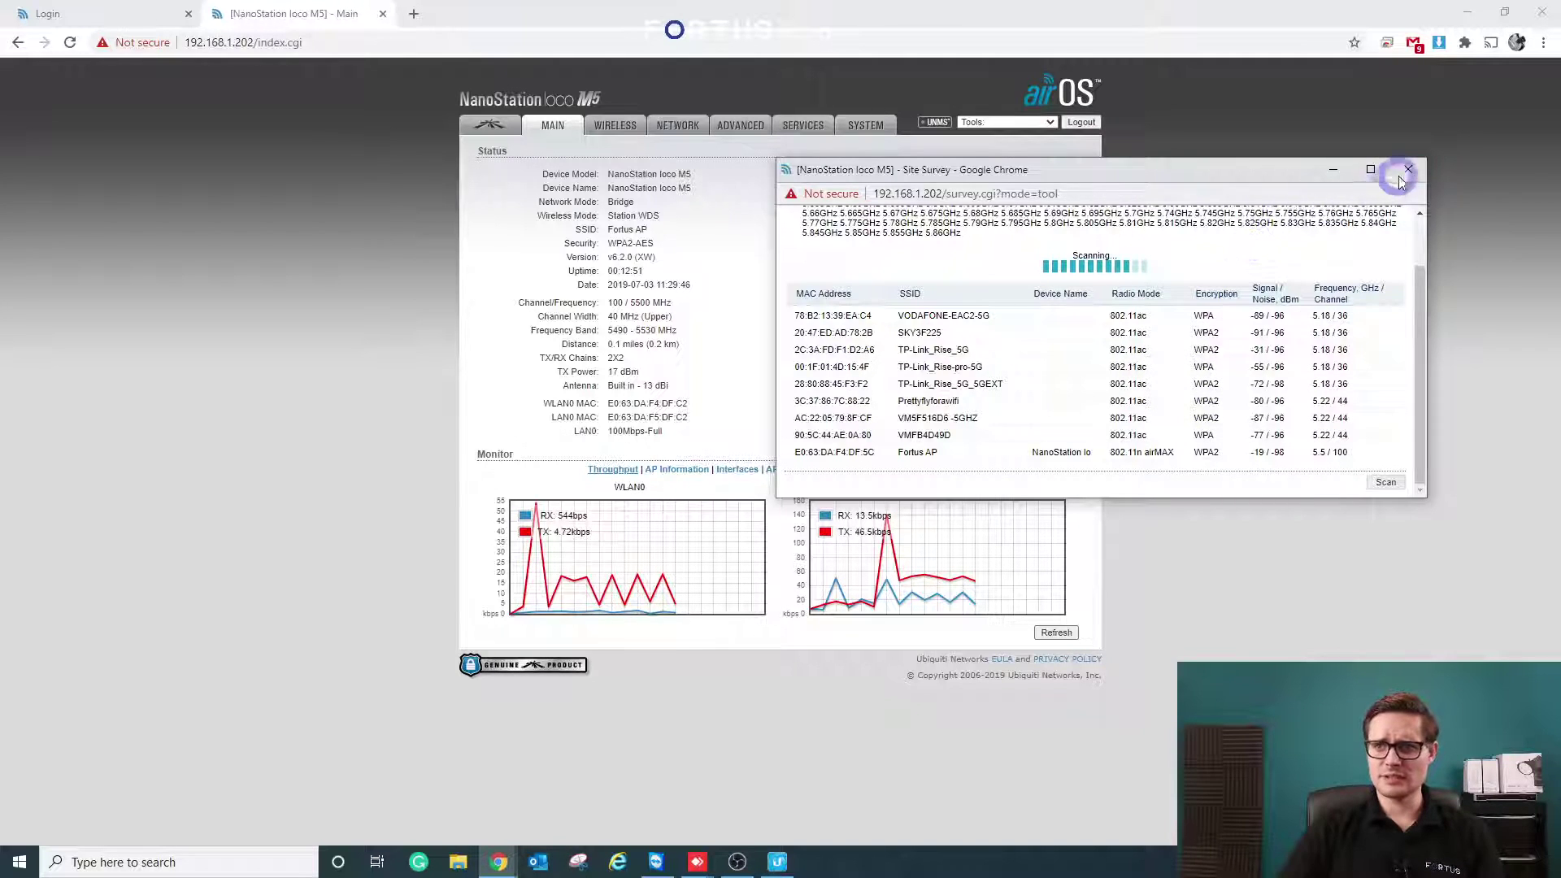
{"action": "left_click", "coordinate": [1408, 170]}
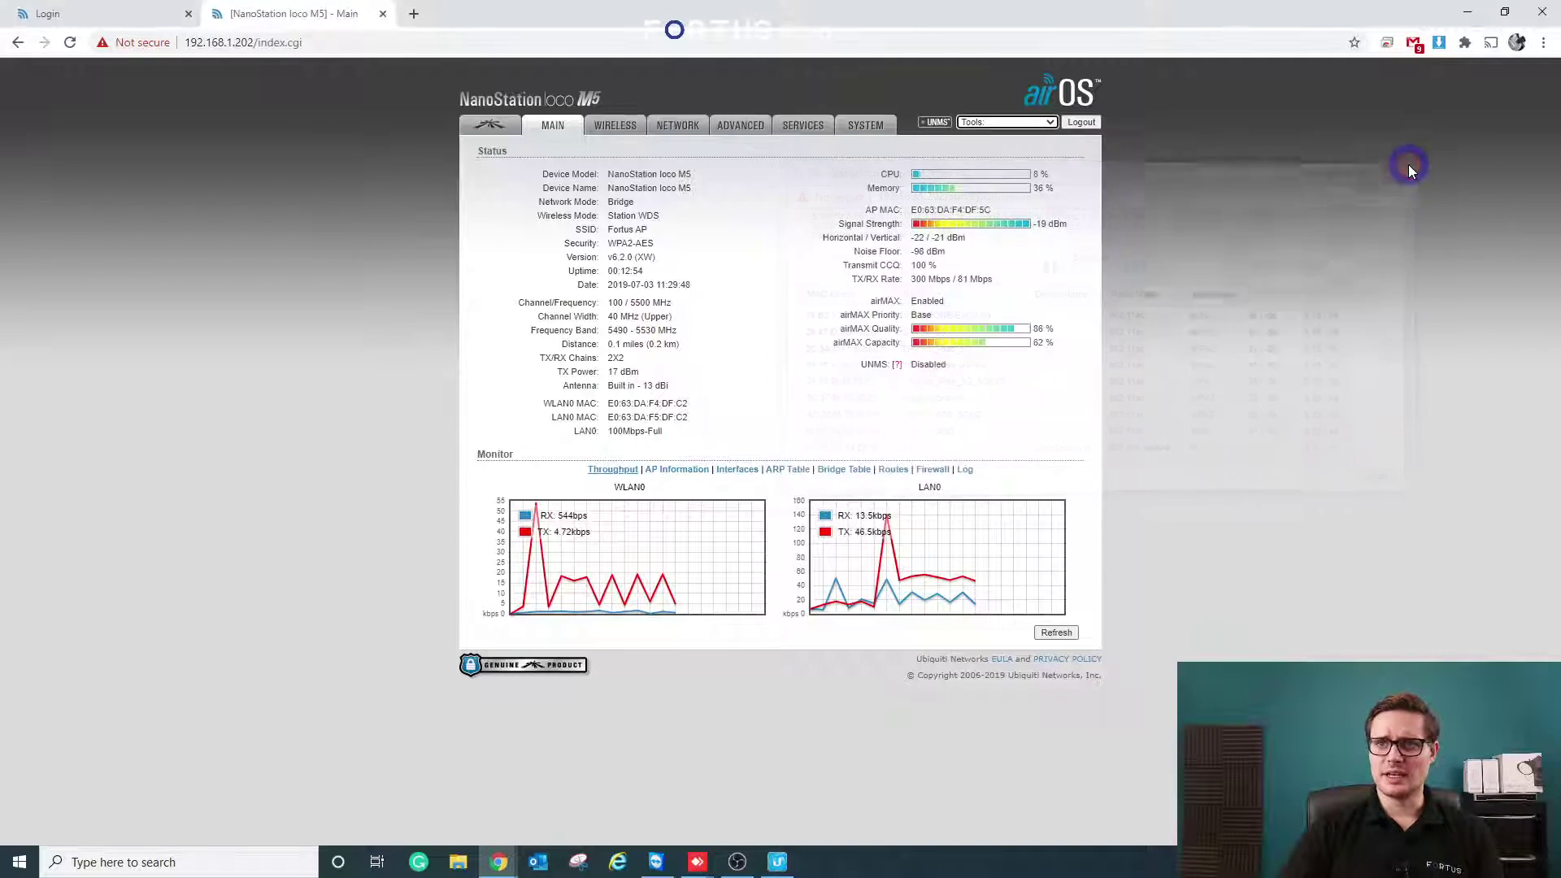